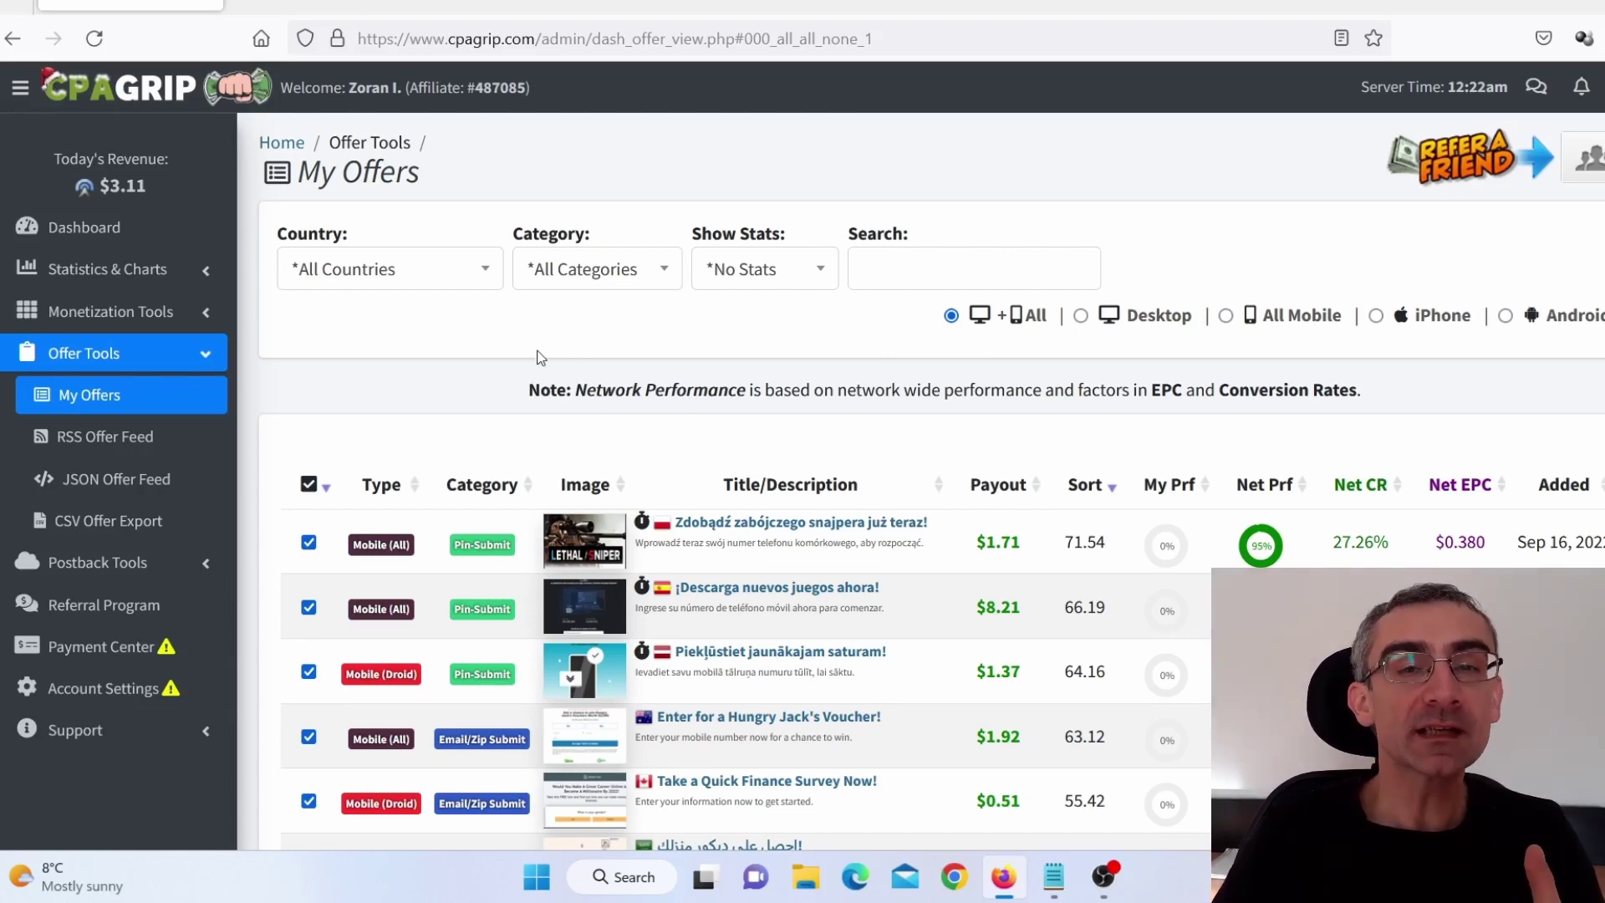
Step: Filter offers to the US and copy the $750 PayPal Gift Card offer's tracking link
left_click(404, 268)
left_click(401, 521)
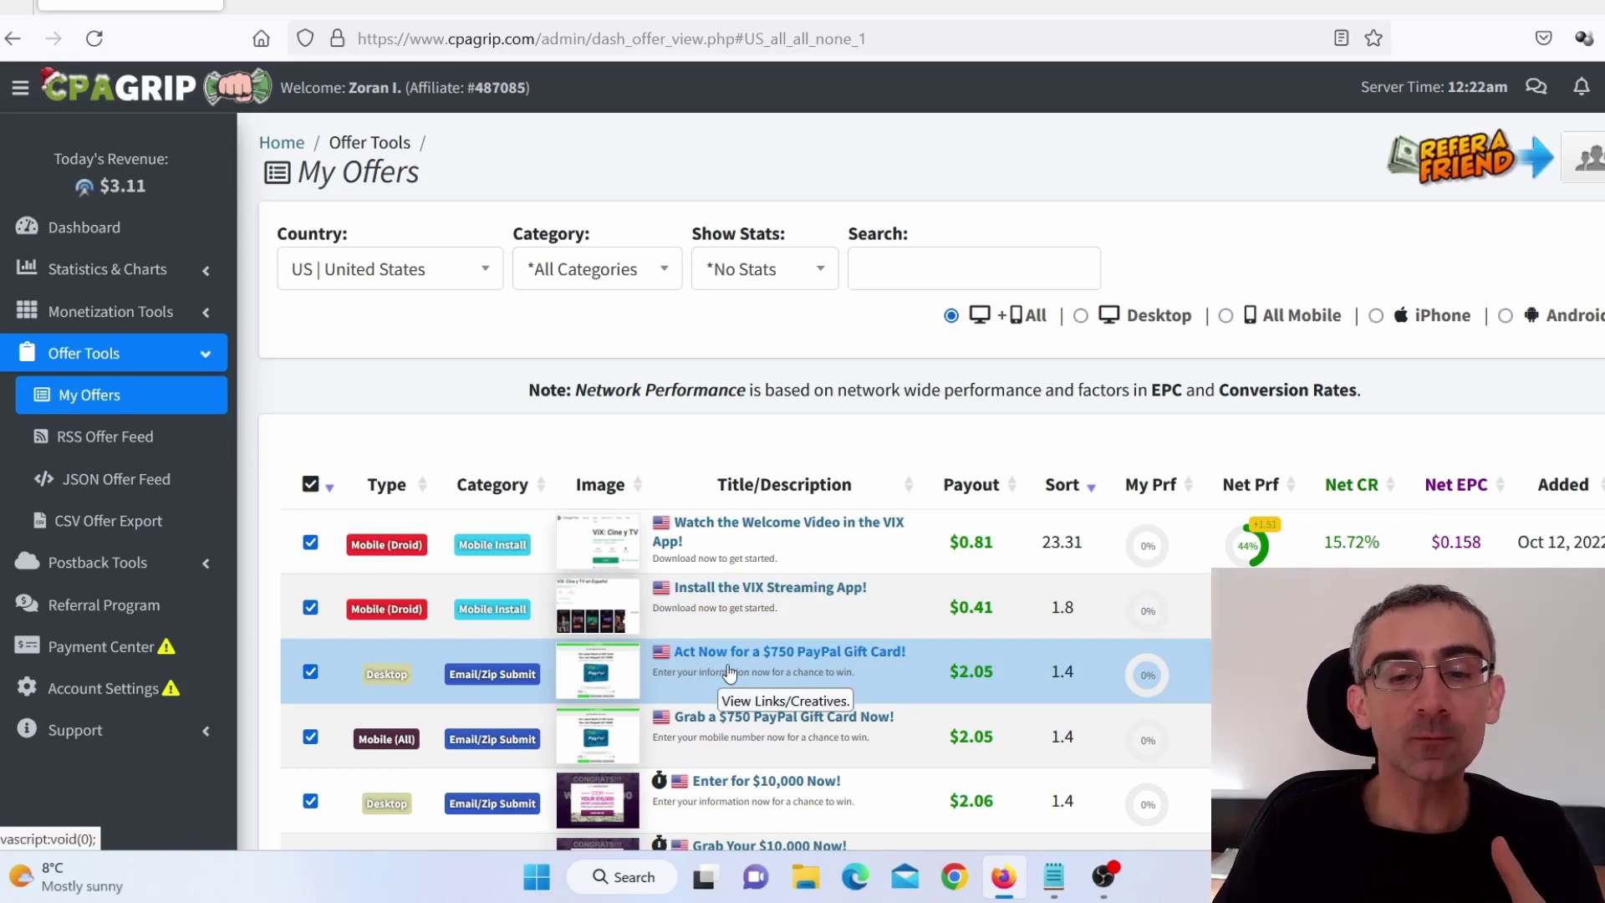
left_click(790, 669)
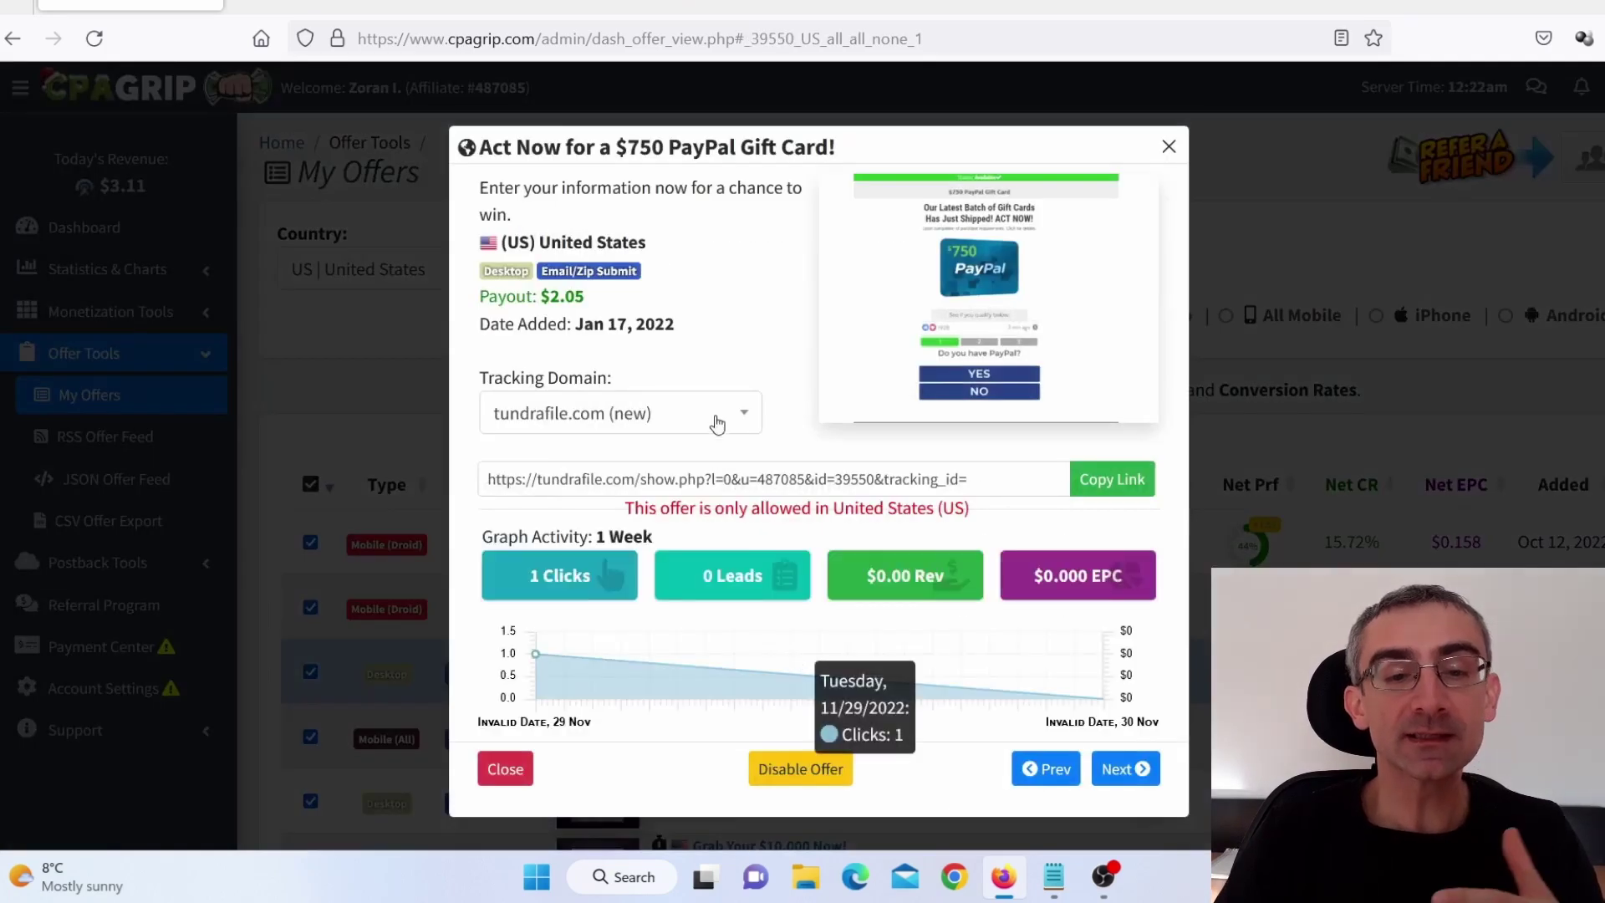
left_click(1101, 480)
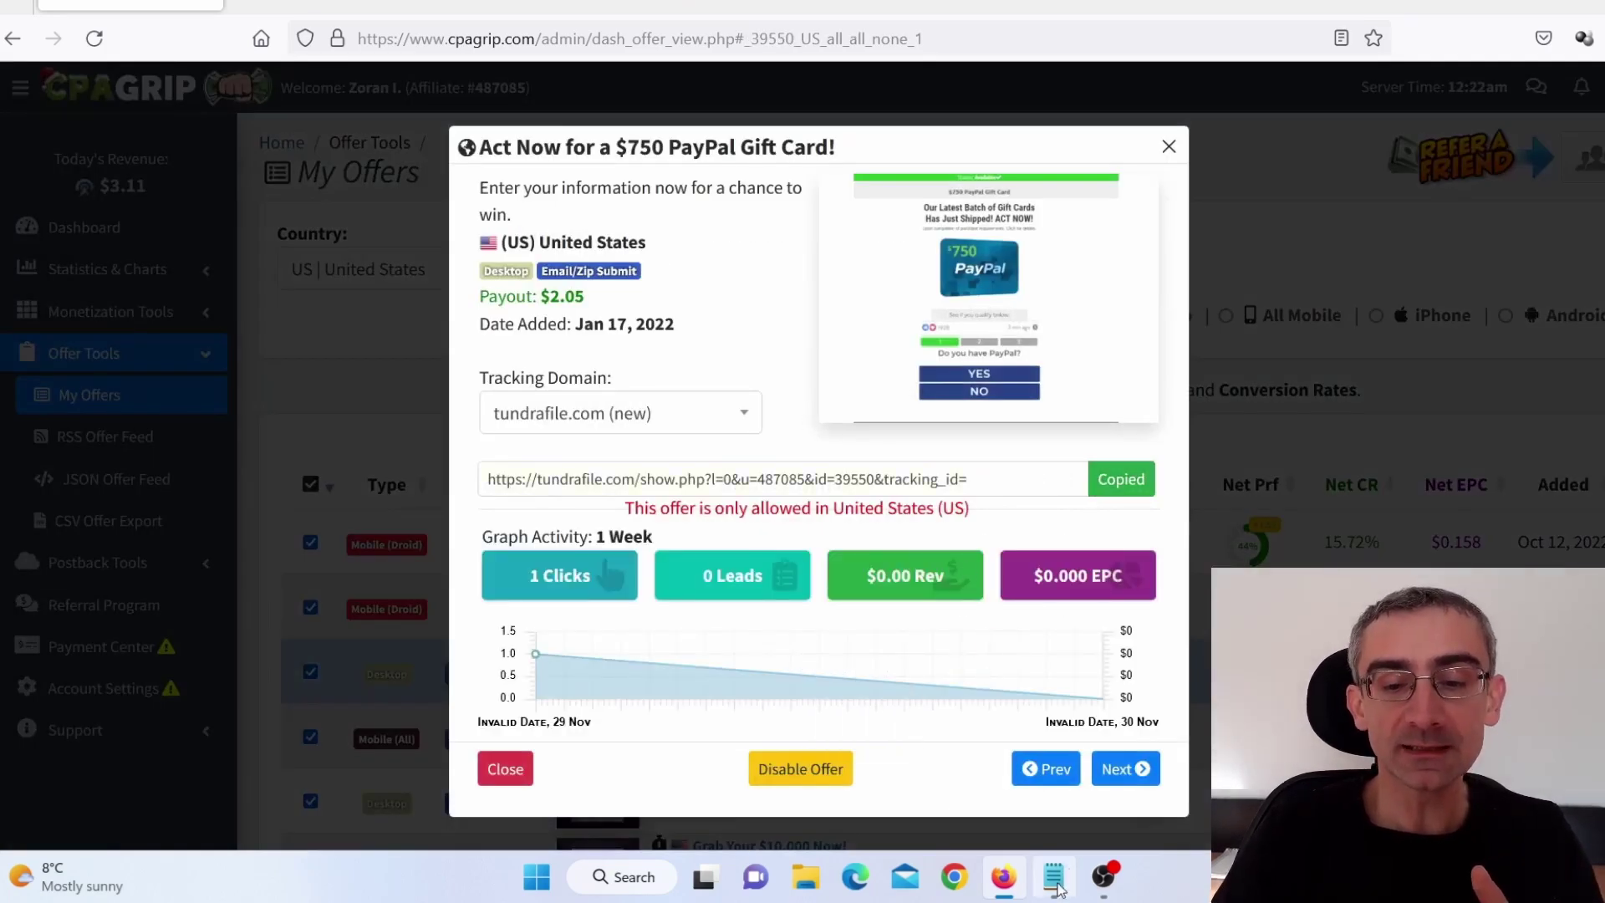
Step: Paste the tracking link into the Notepad draft under the gift-card call to action
left_click(1053, 876)
left_click(485, 328)
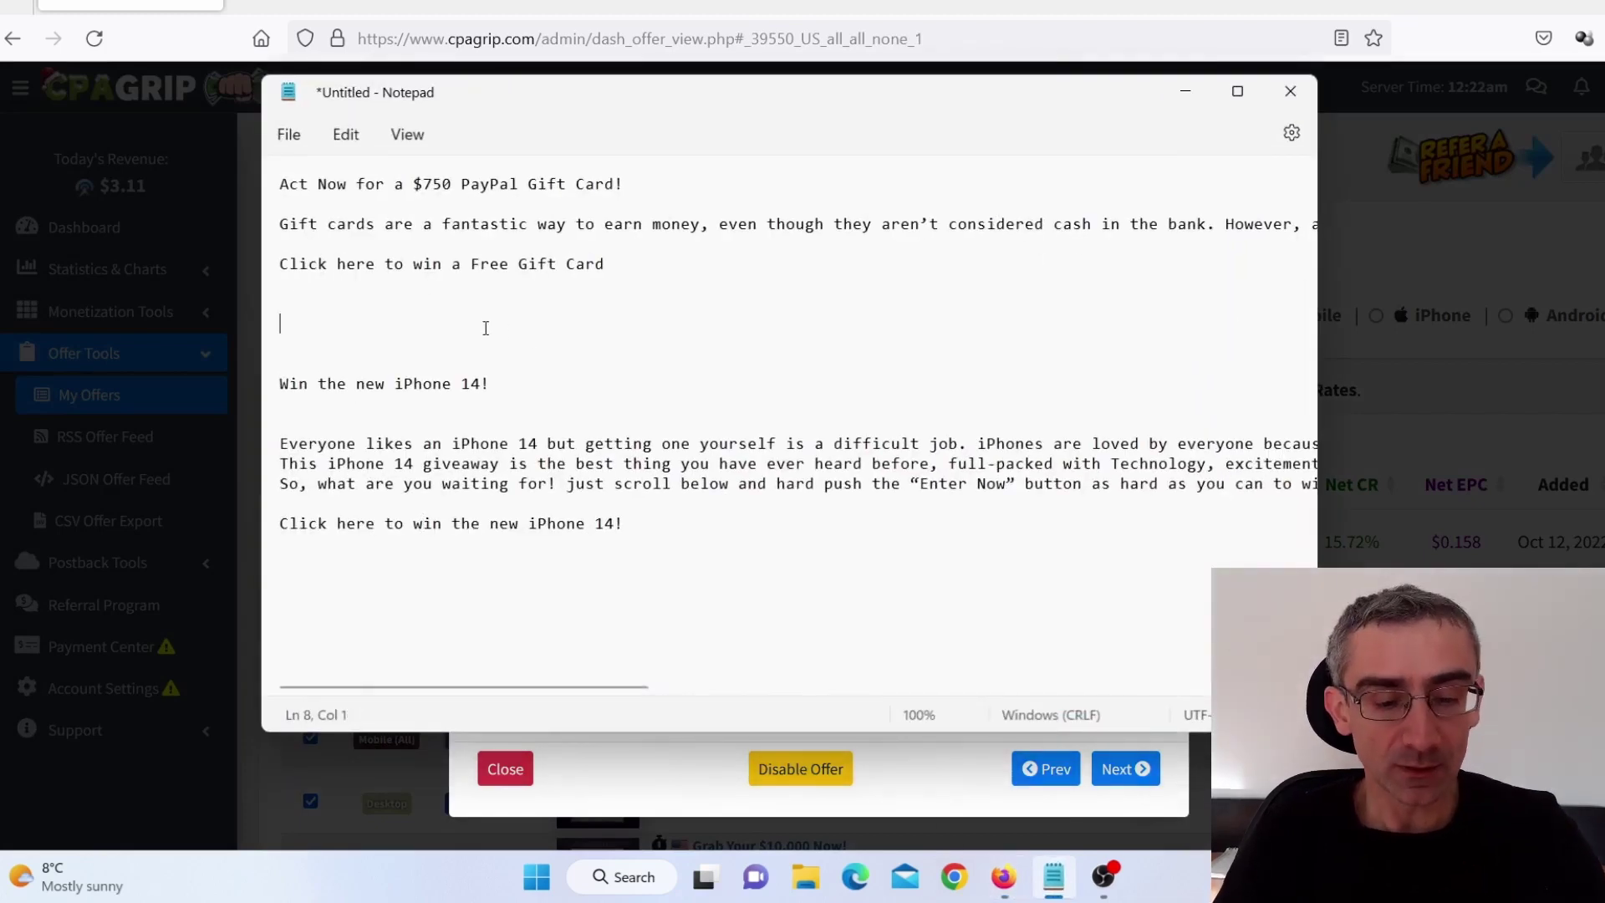
key("ctrl+v")
key("Return")
key("Return")
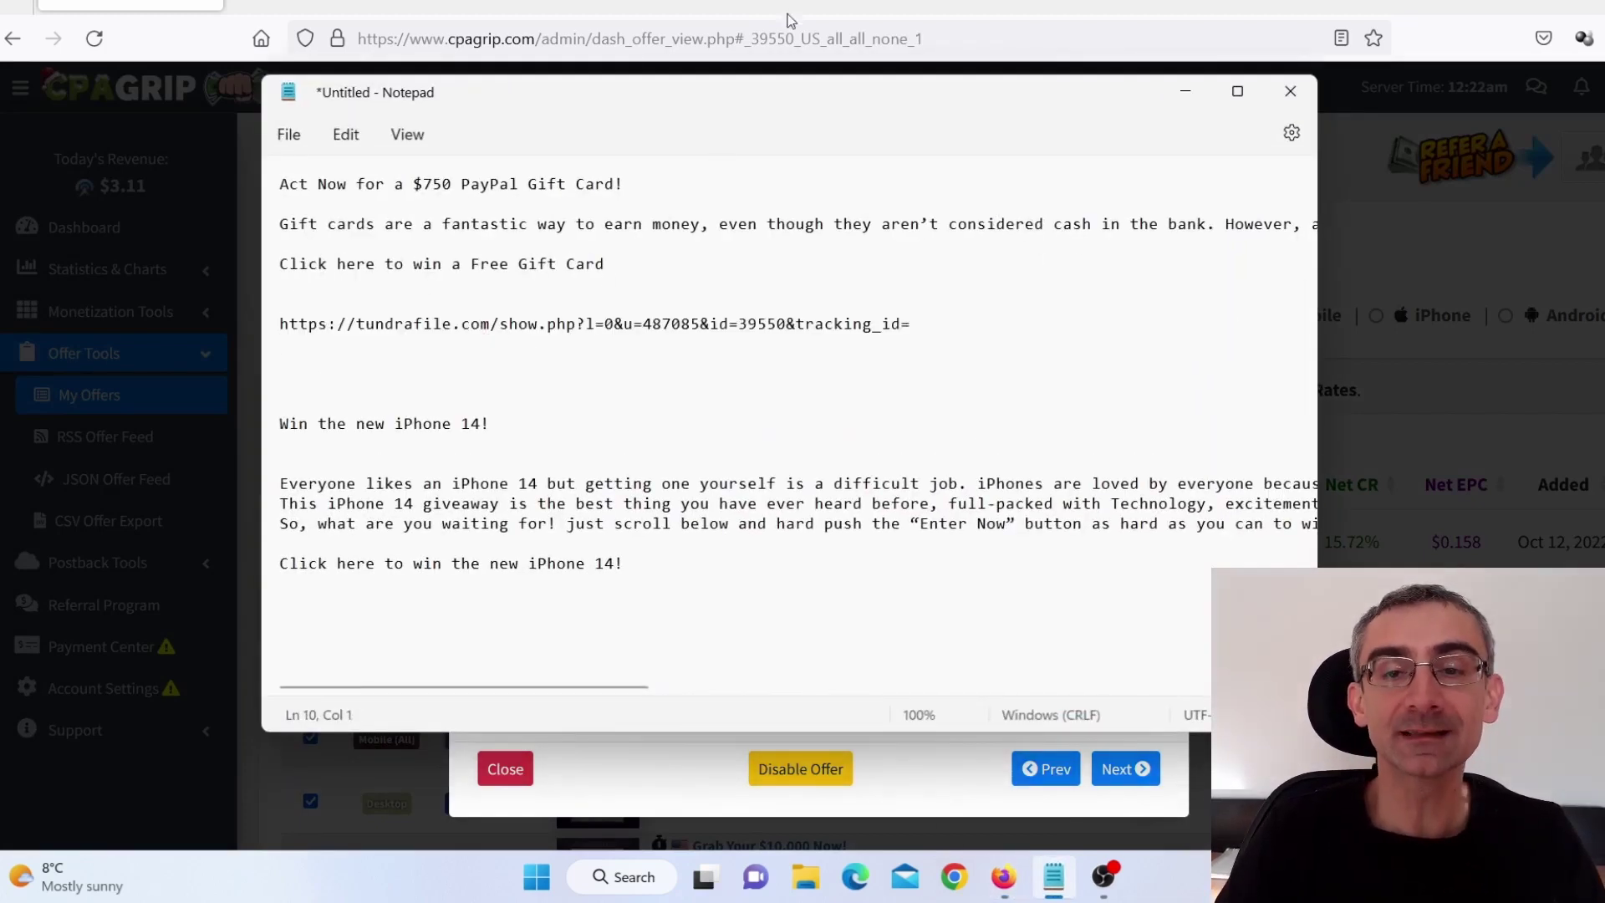
left_click(1186, 92)
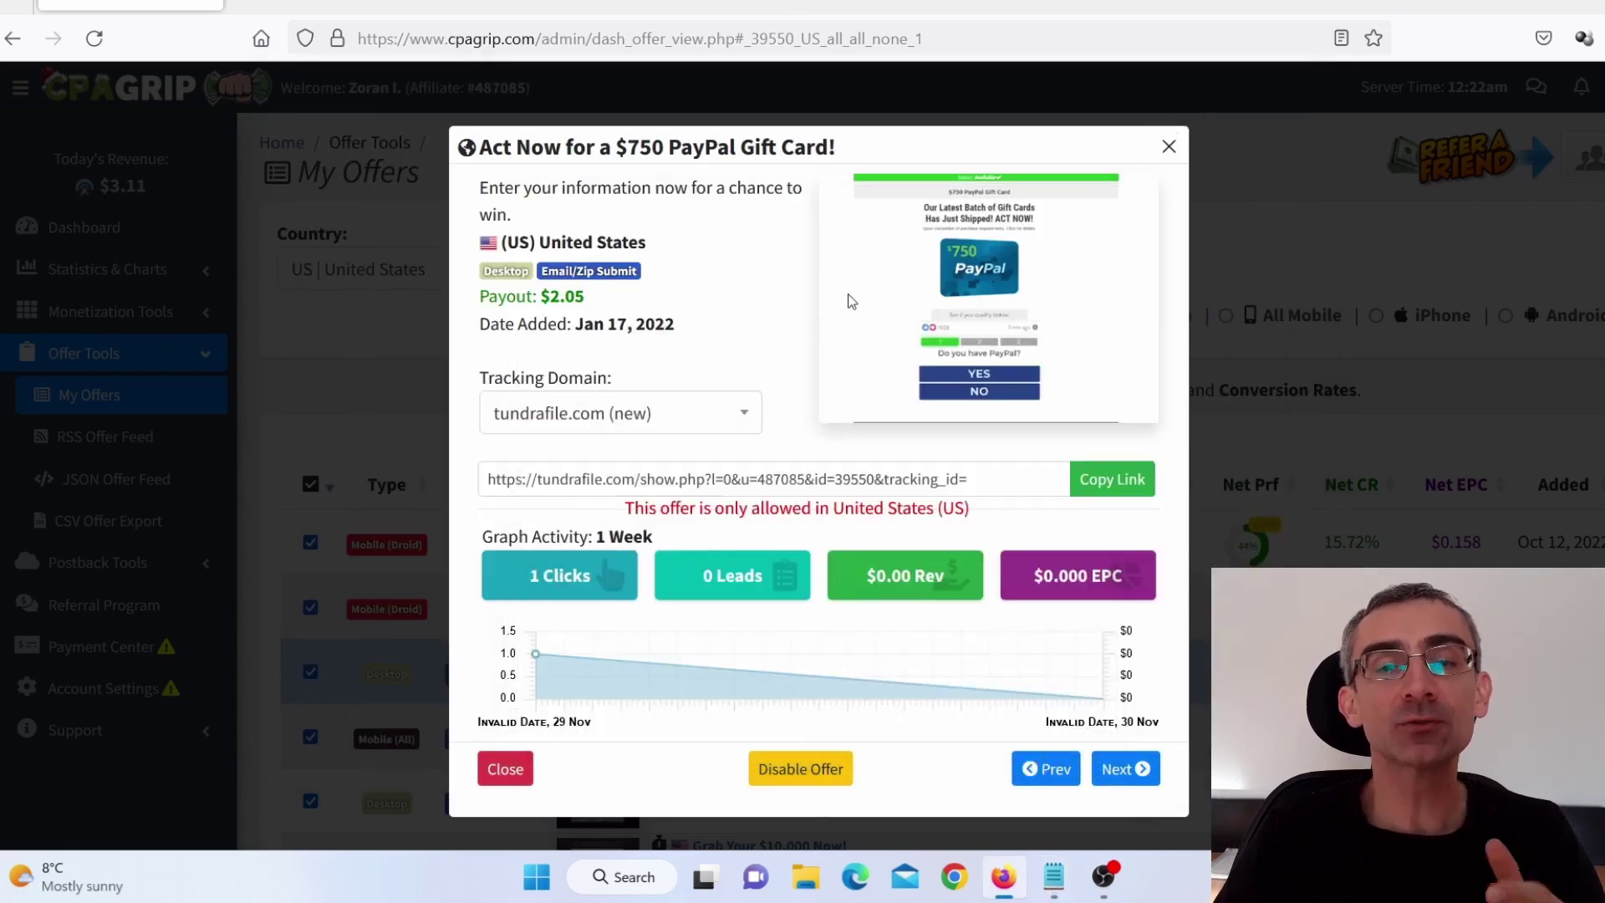
Step: Filter offers to the United Kingdom and copy the Grab Your iPhone 14 Now! tracking link
left_click(1254, 361)
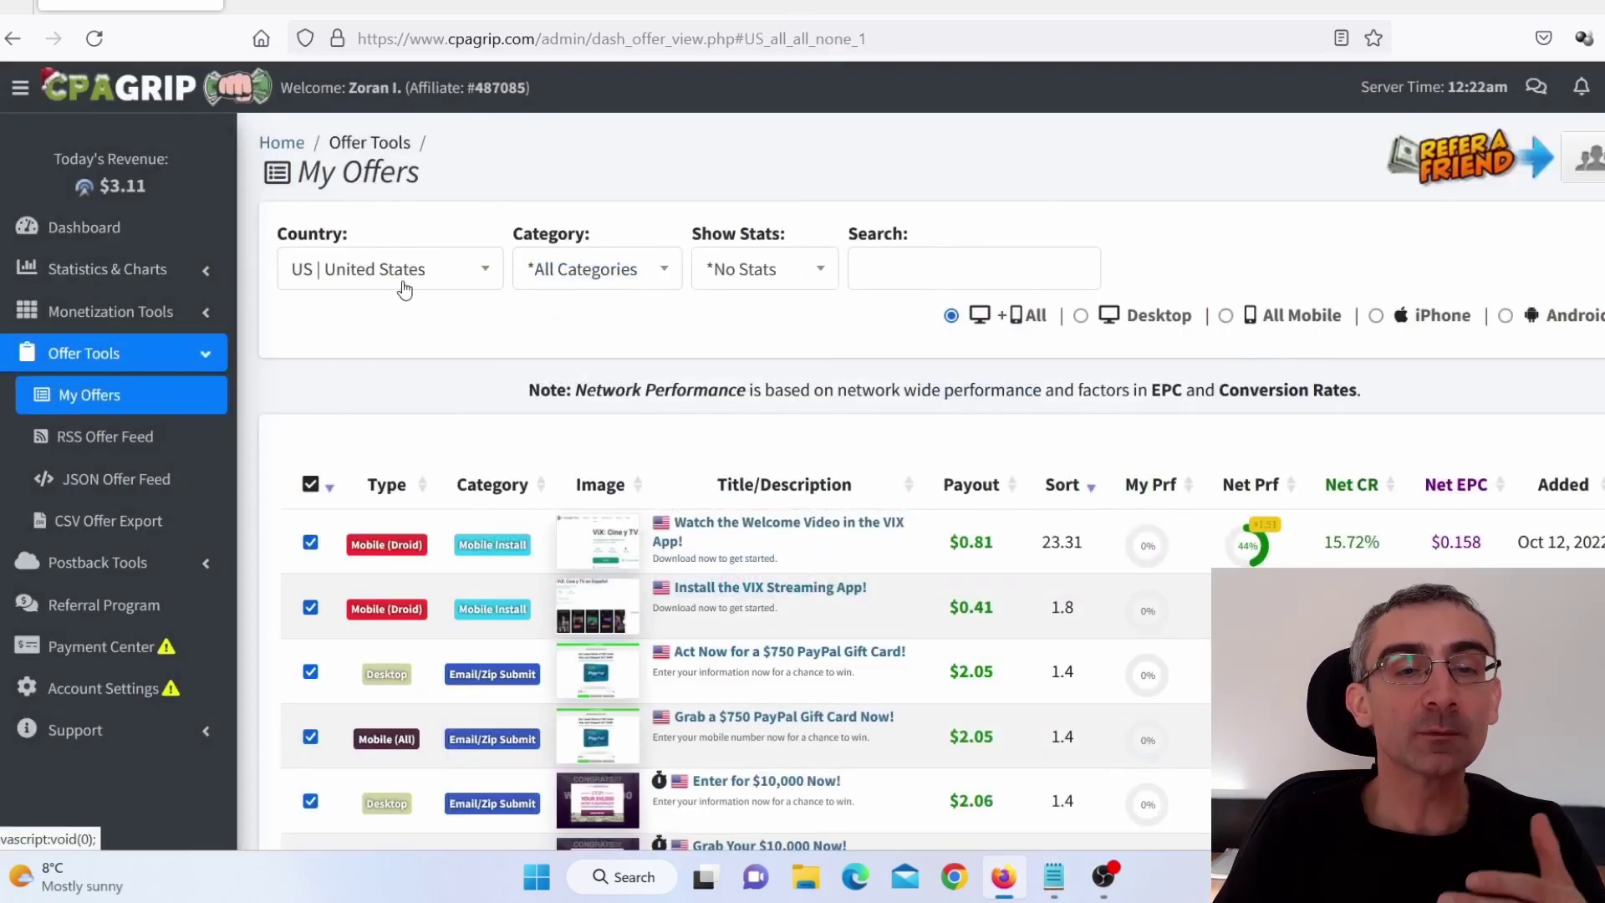
left_click(405, 283)
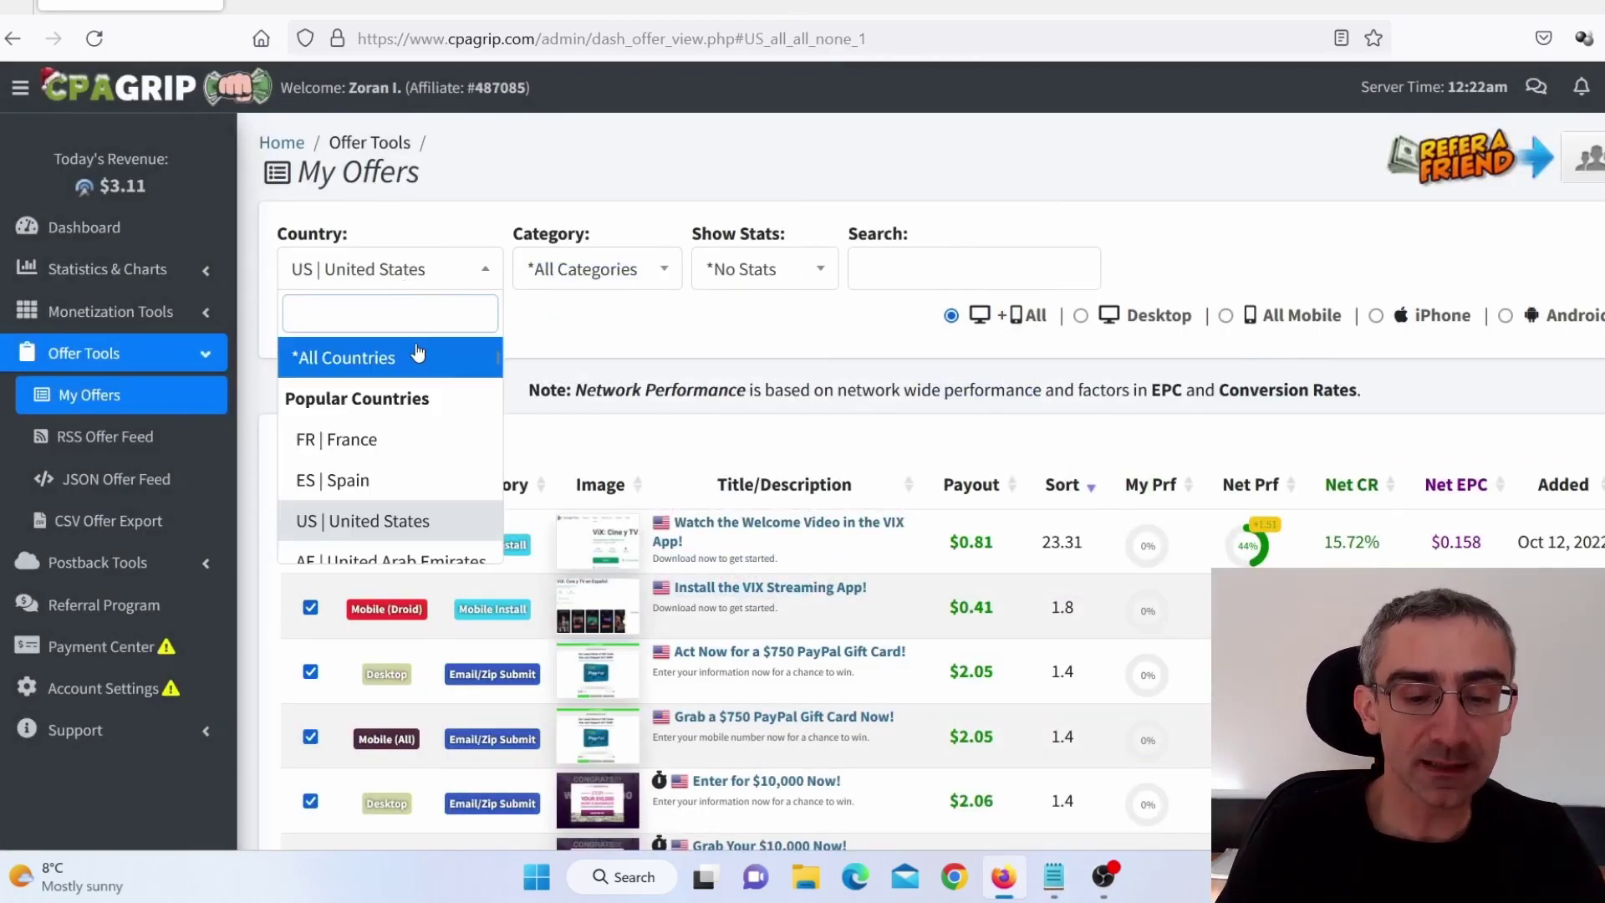
type("uni")
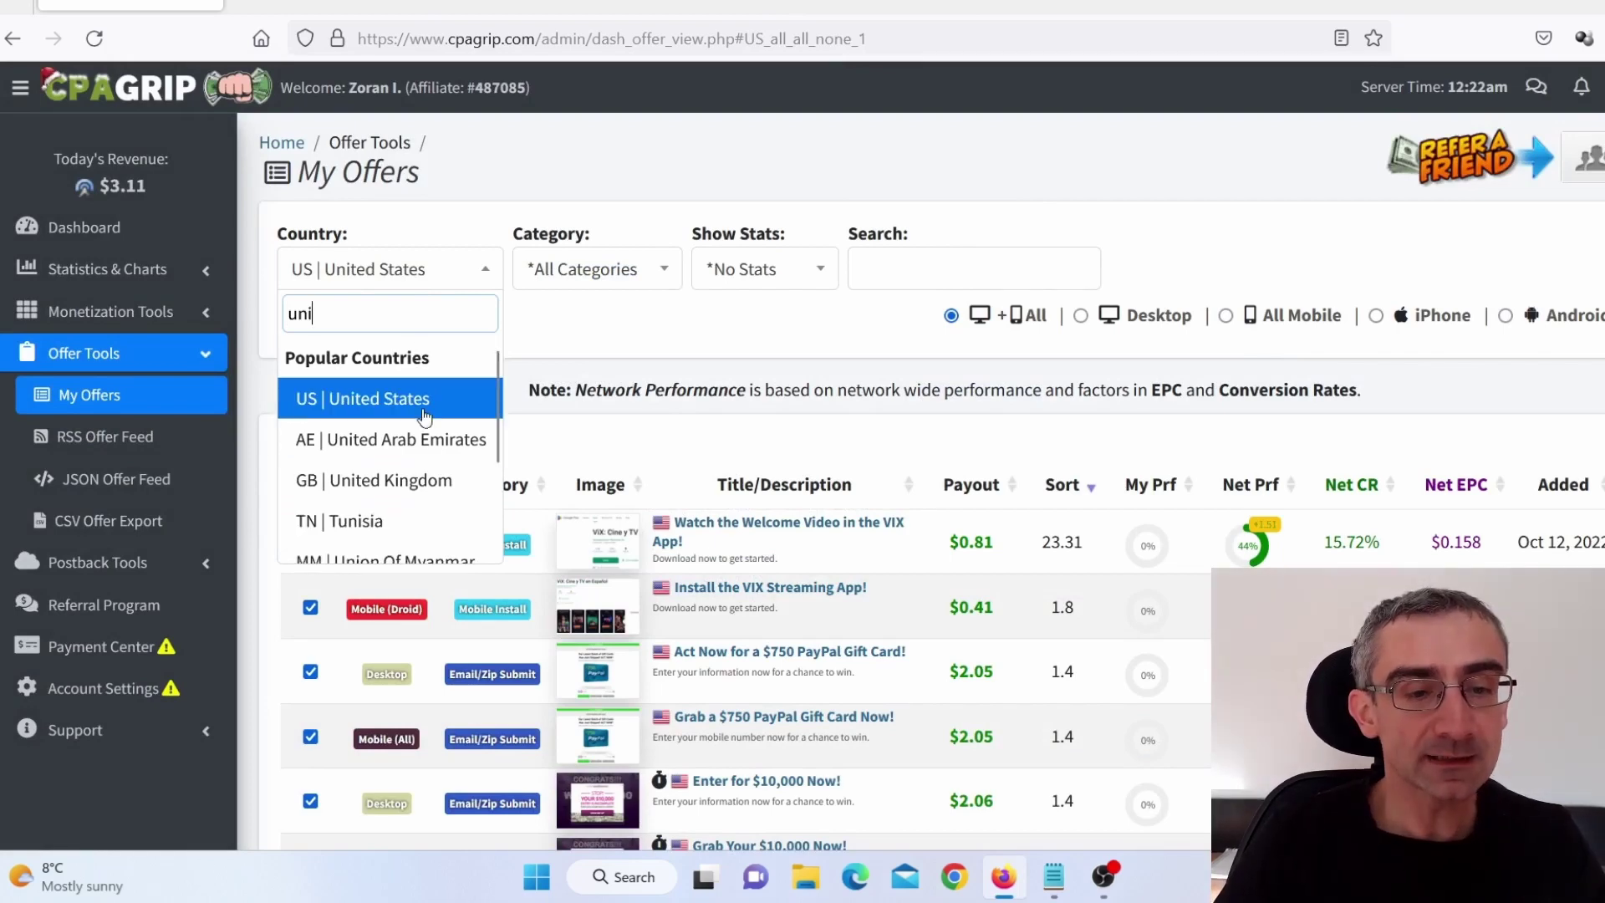
left_click(429, 483)
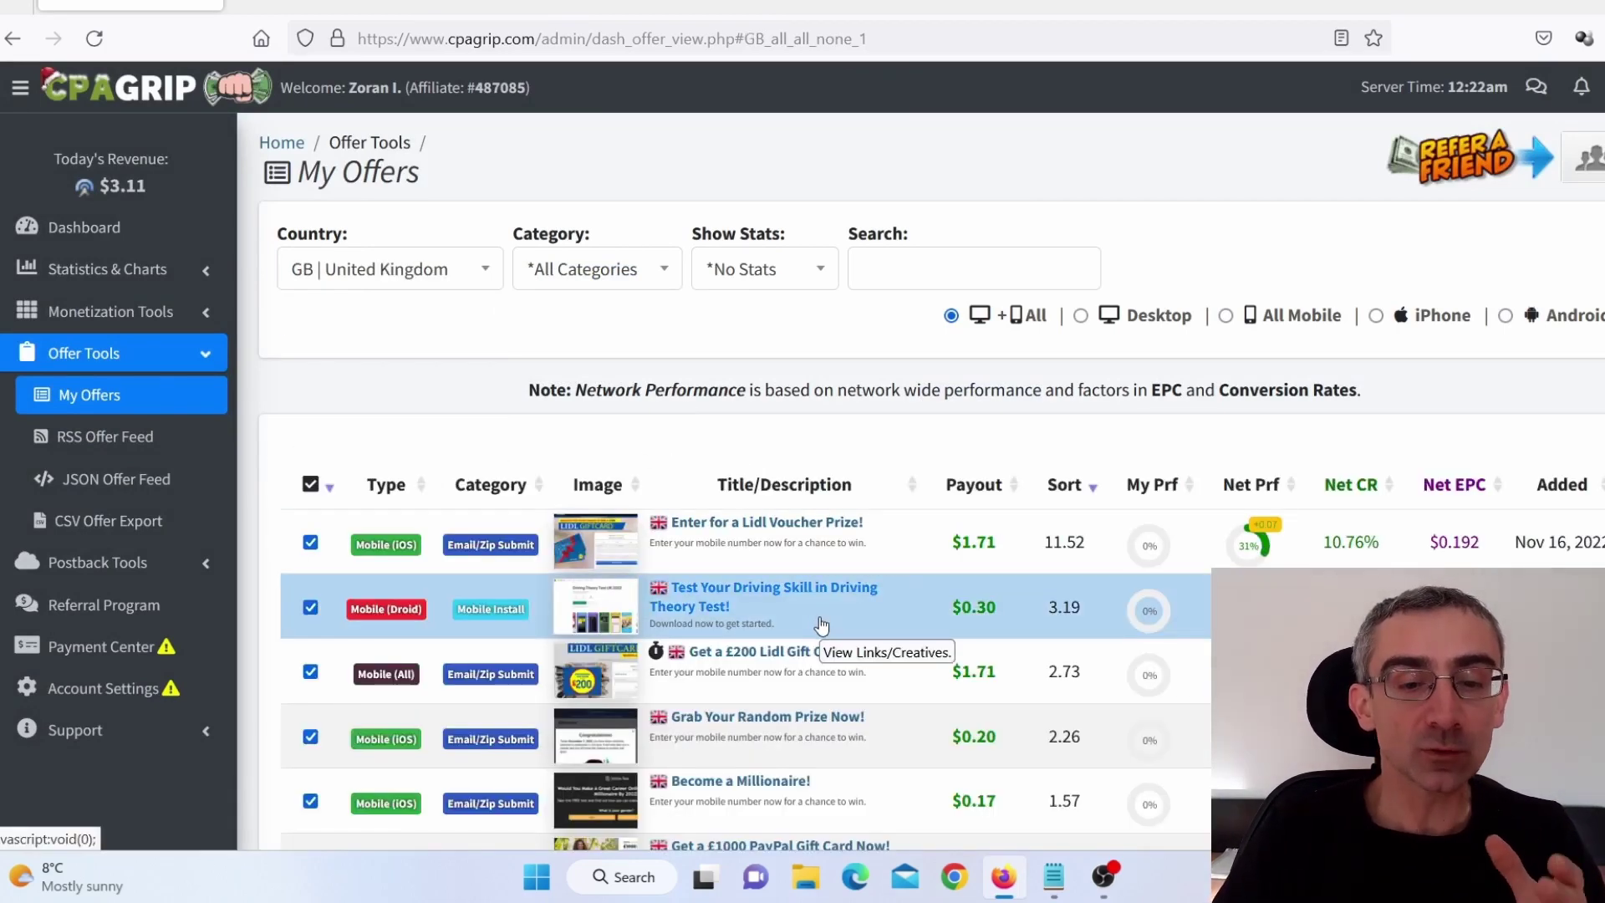
scroll(905, 668, "down", 4)
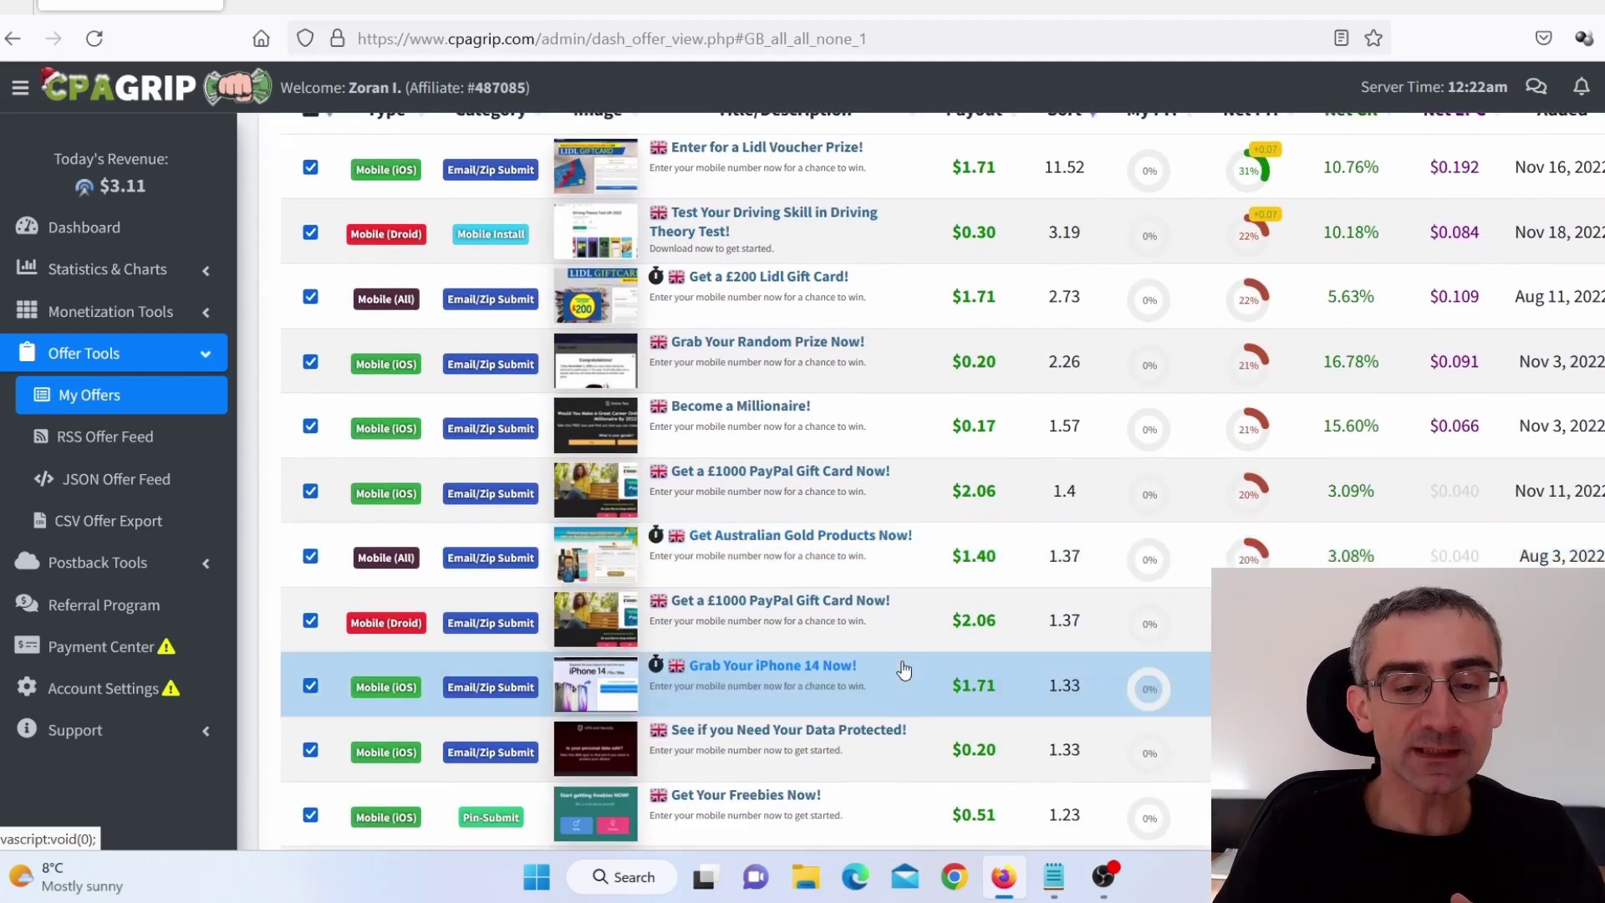
scroll(905, 669, "down", 5)
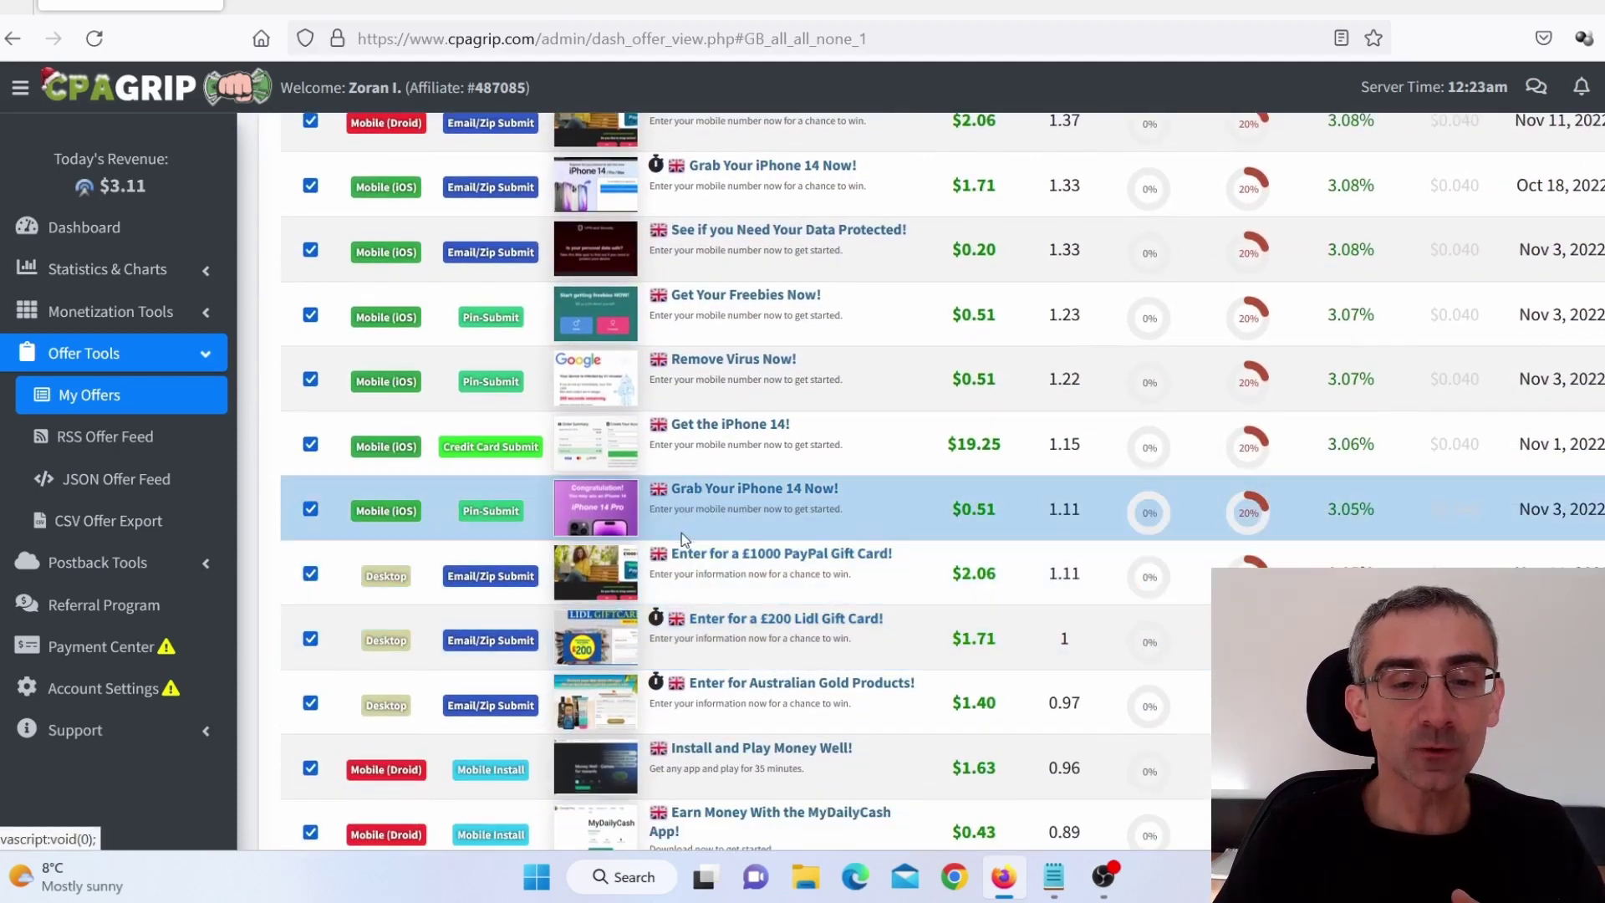
left_click(722, 504)
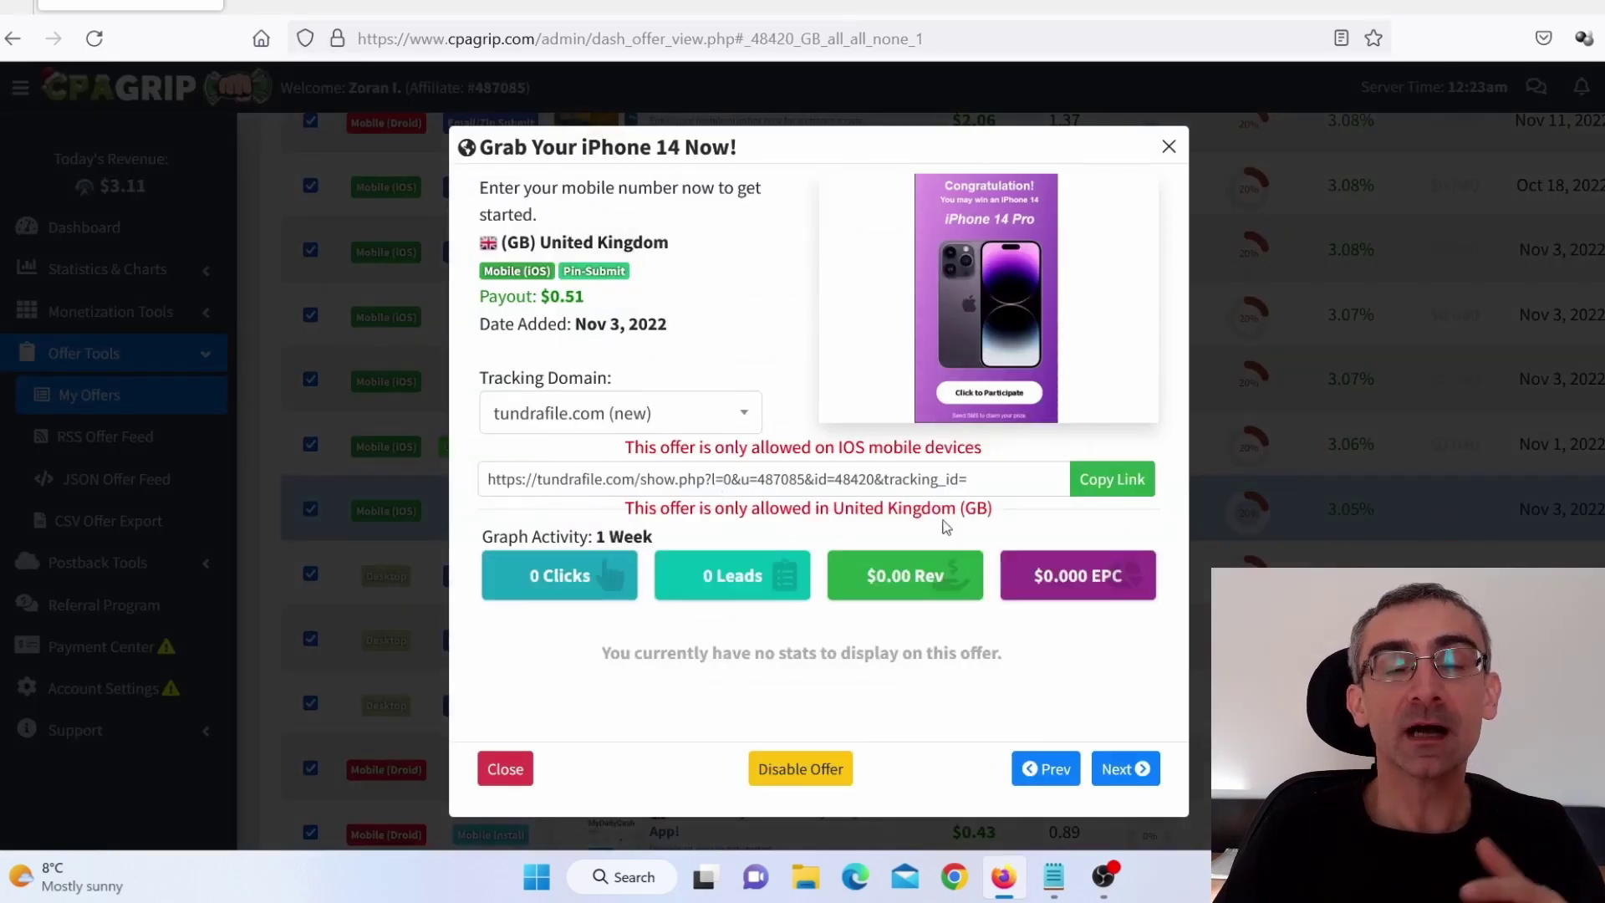
left_click(1111, 489)
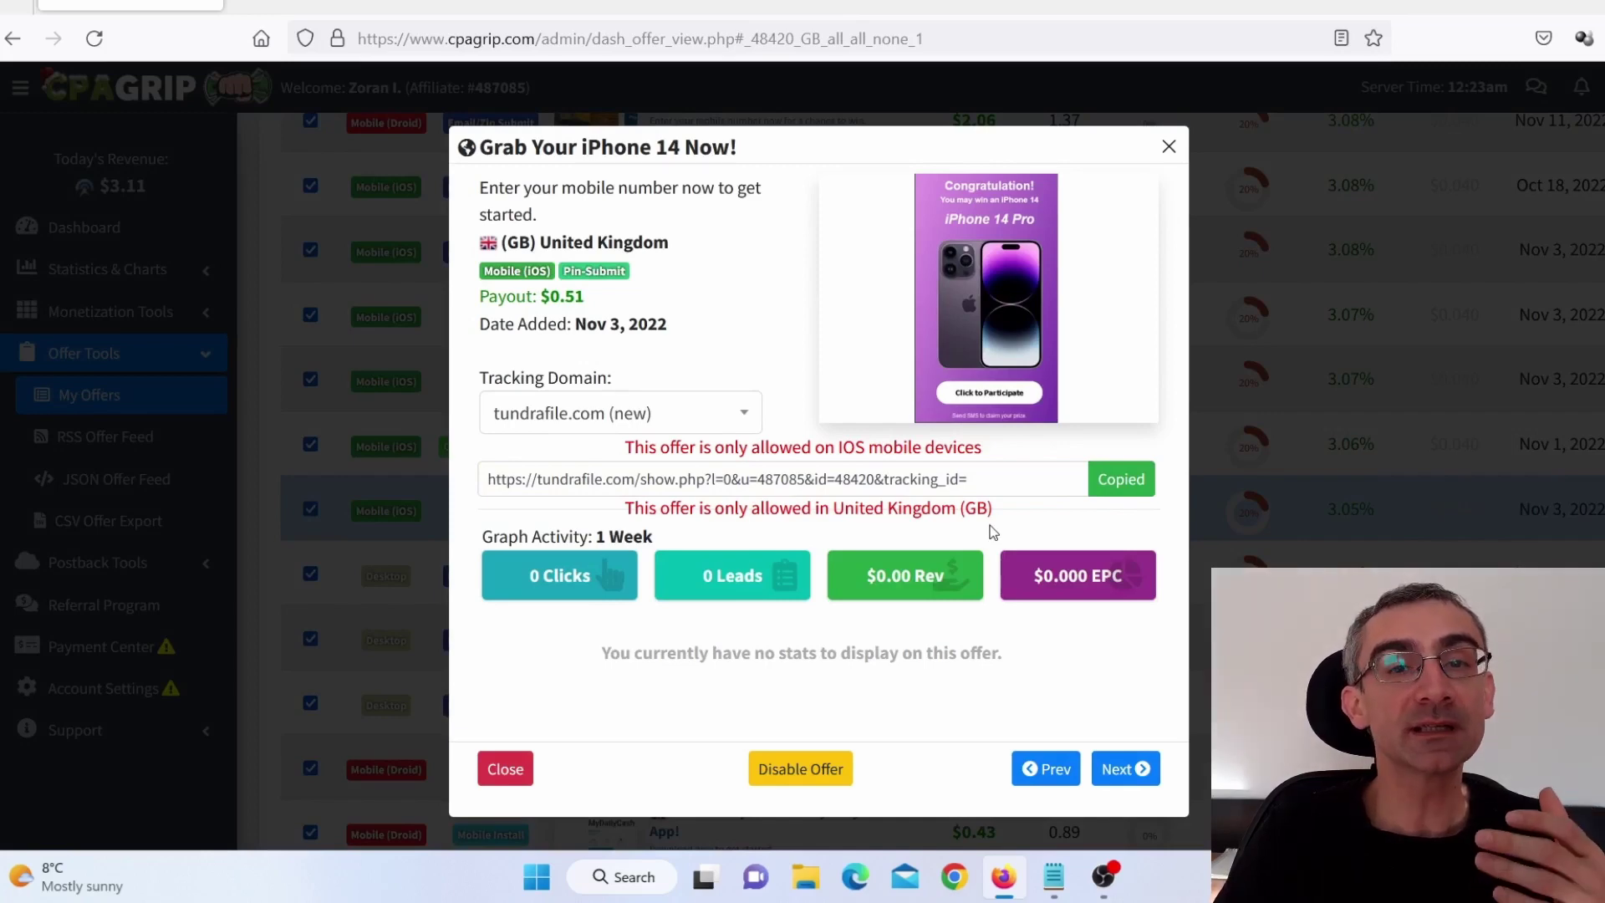
Step: Paste the iPhone link on a new line under the iPhone 14 call to action in Notepad
left_click(1052, 884)
key("Return")
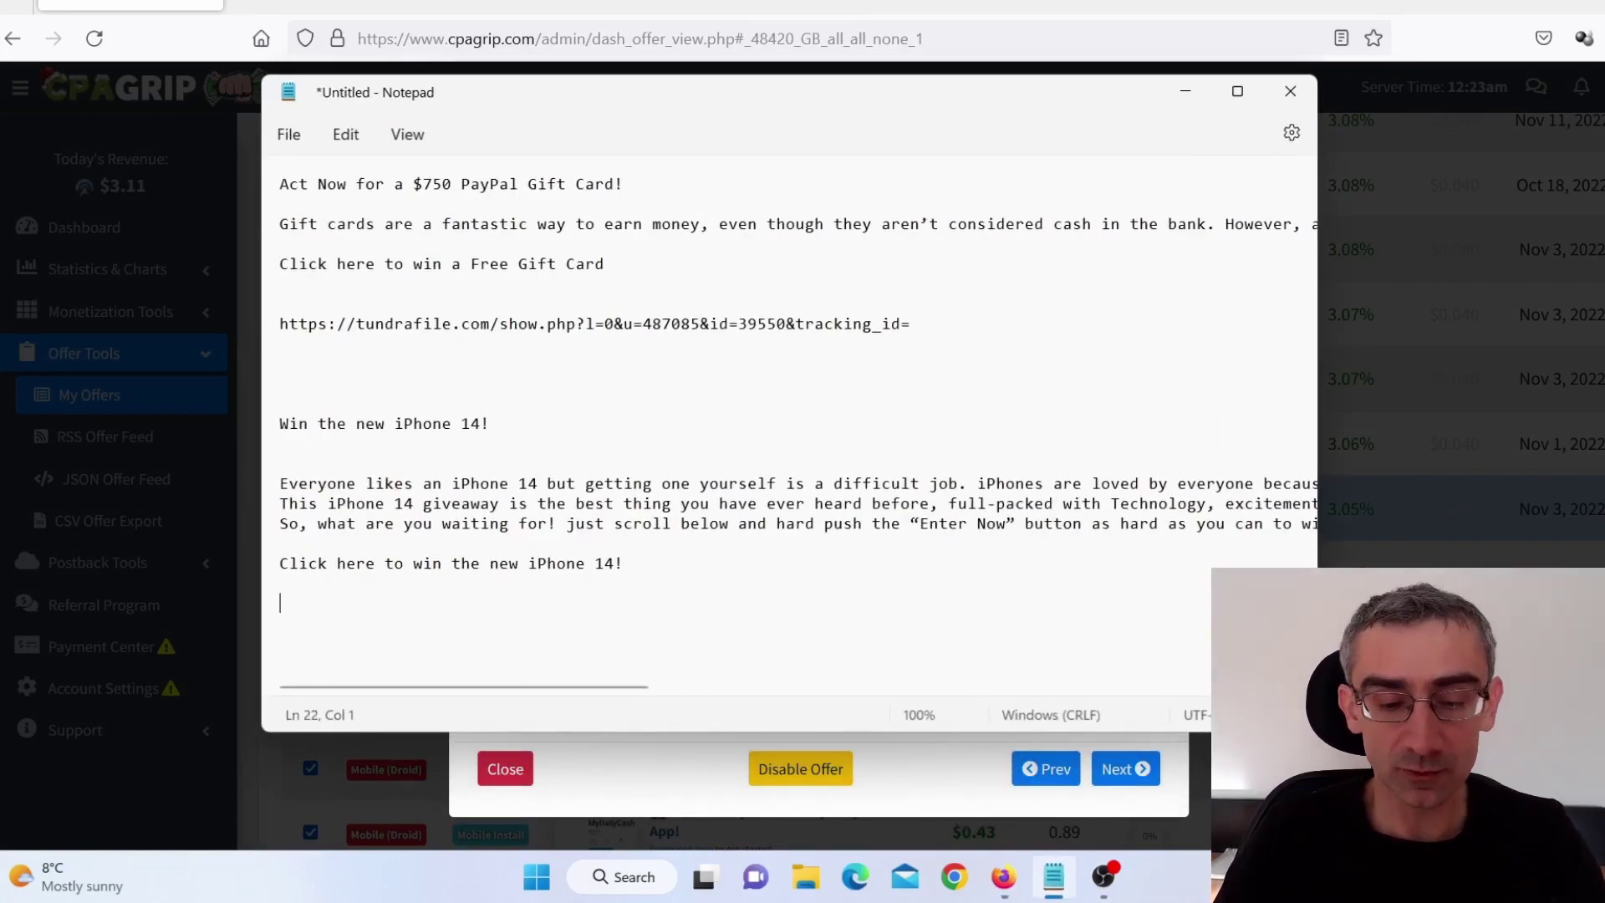
key("ctrl+v")
key("Return")
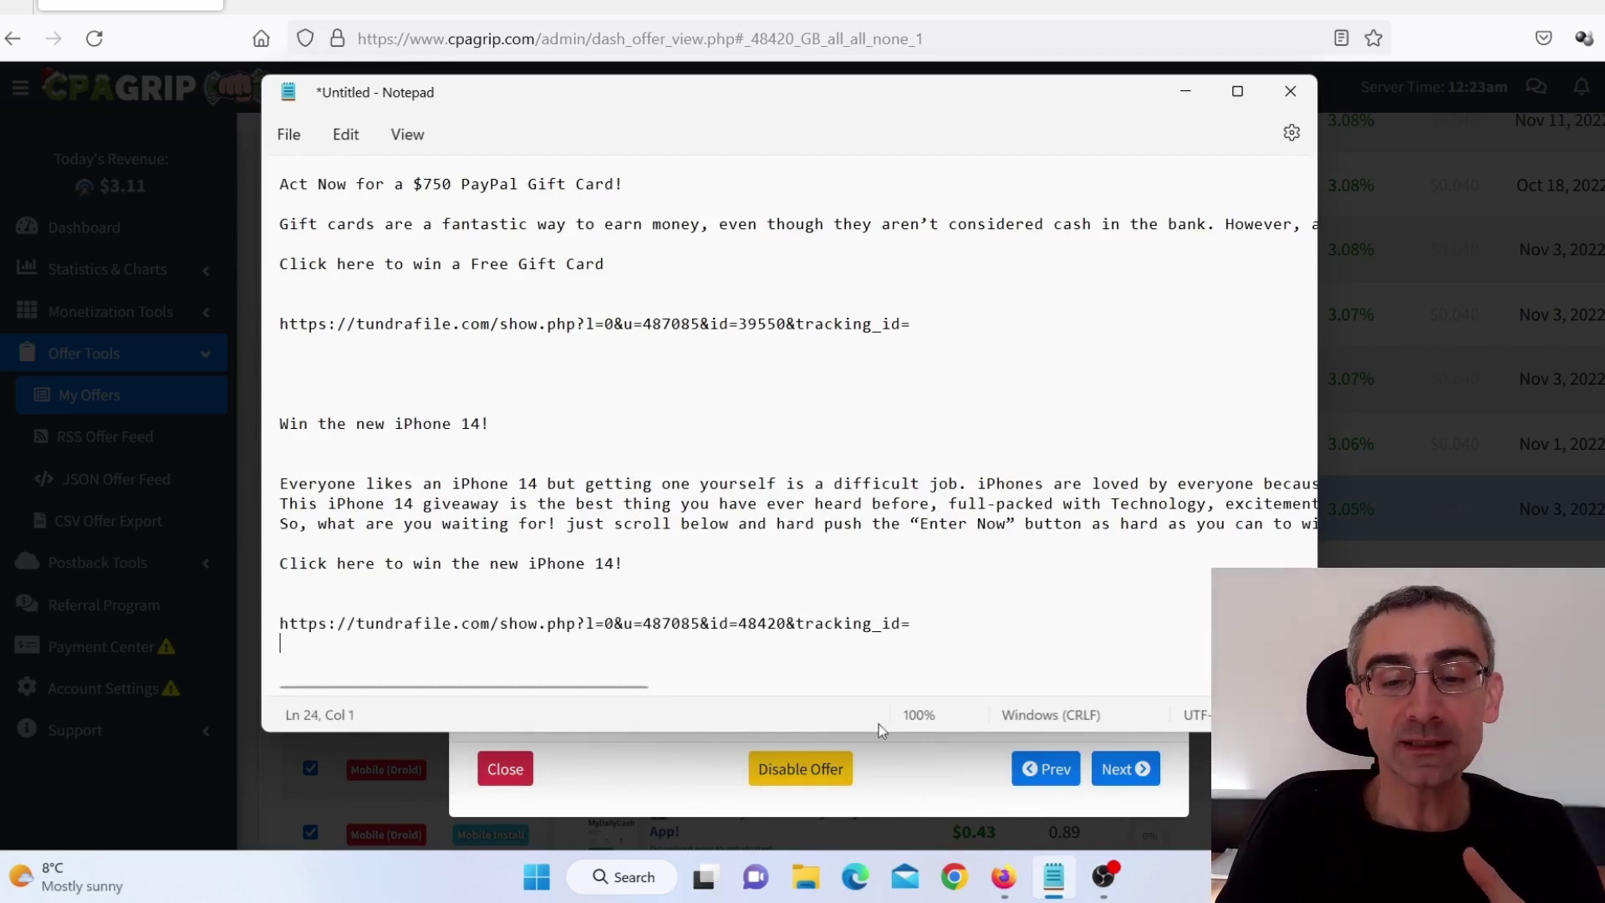
Step: Switch to the barickiza.systeme.io opt-in page headlined 'Get daily updates on discounts, deals, free gift cards.'
left_click(318, 5)
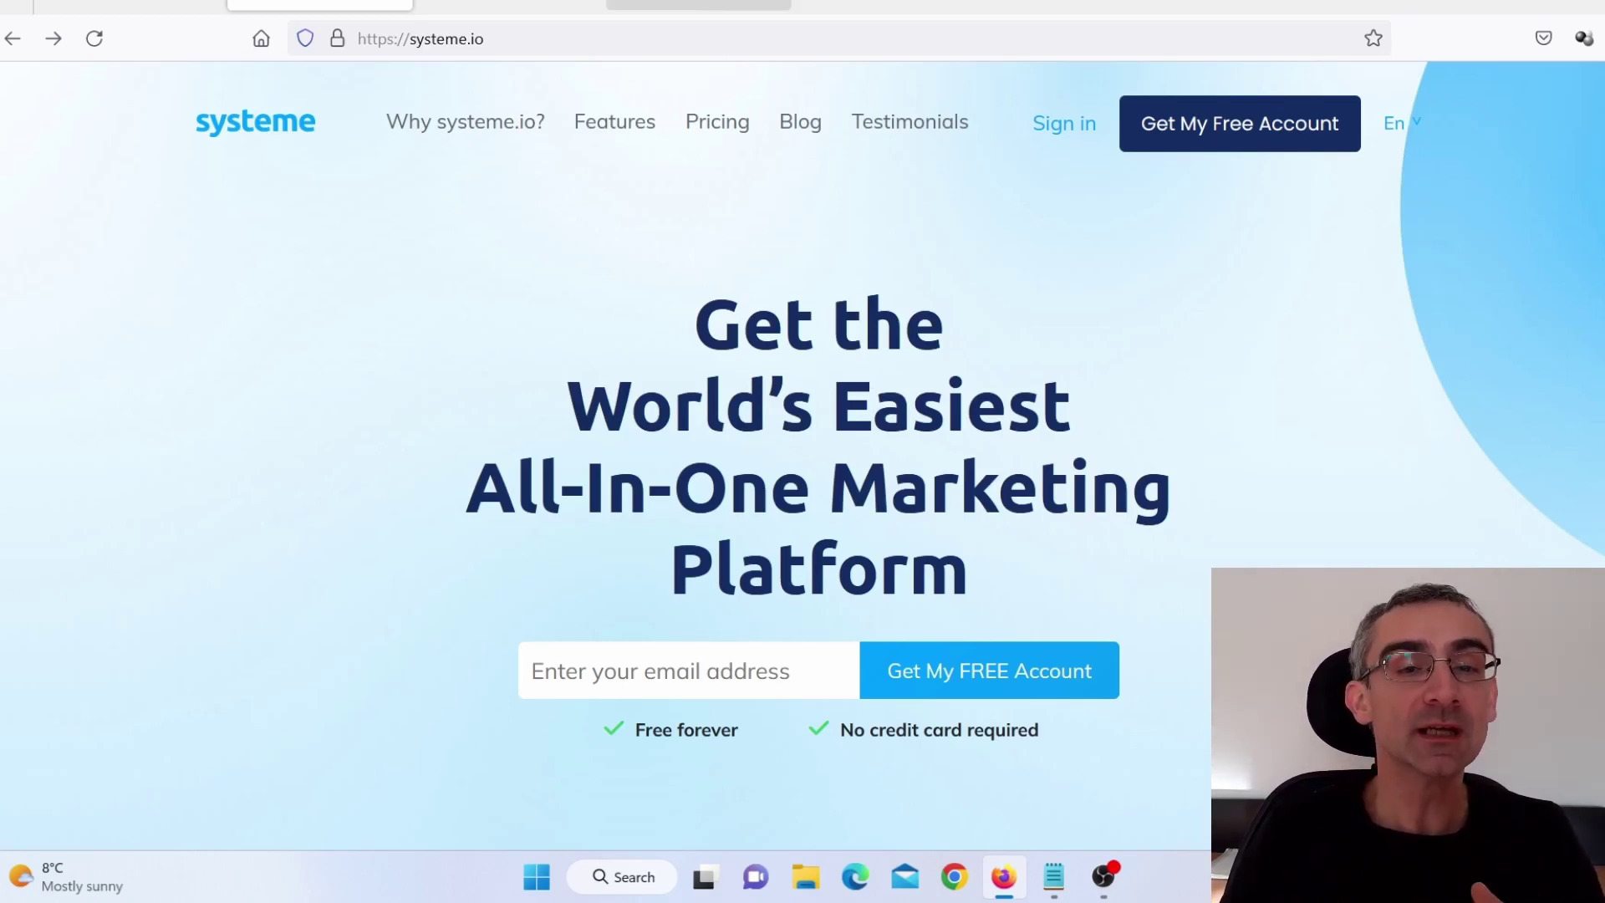
left_click(701, 5)
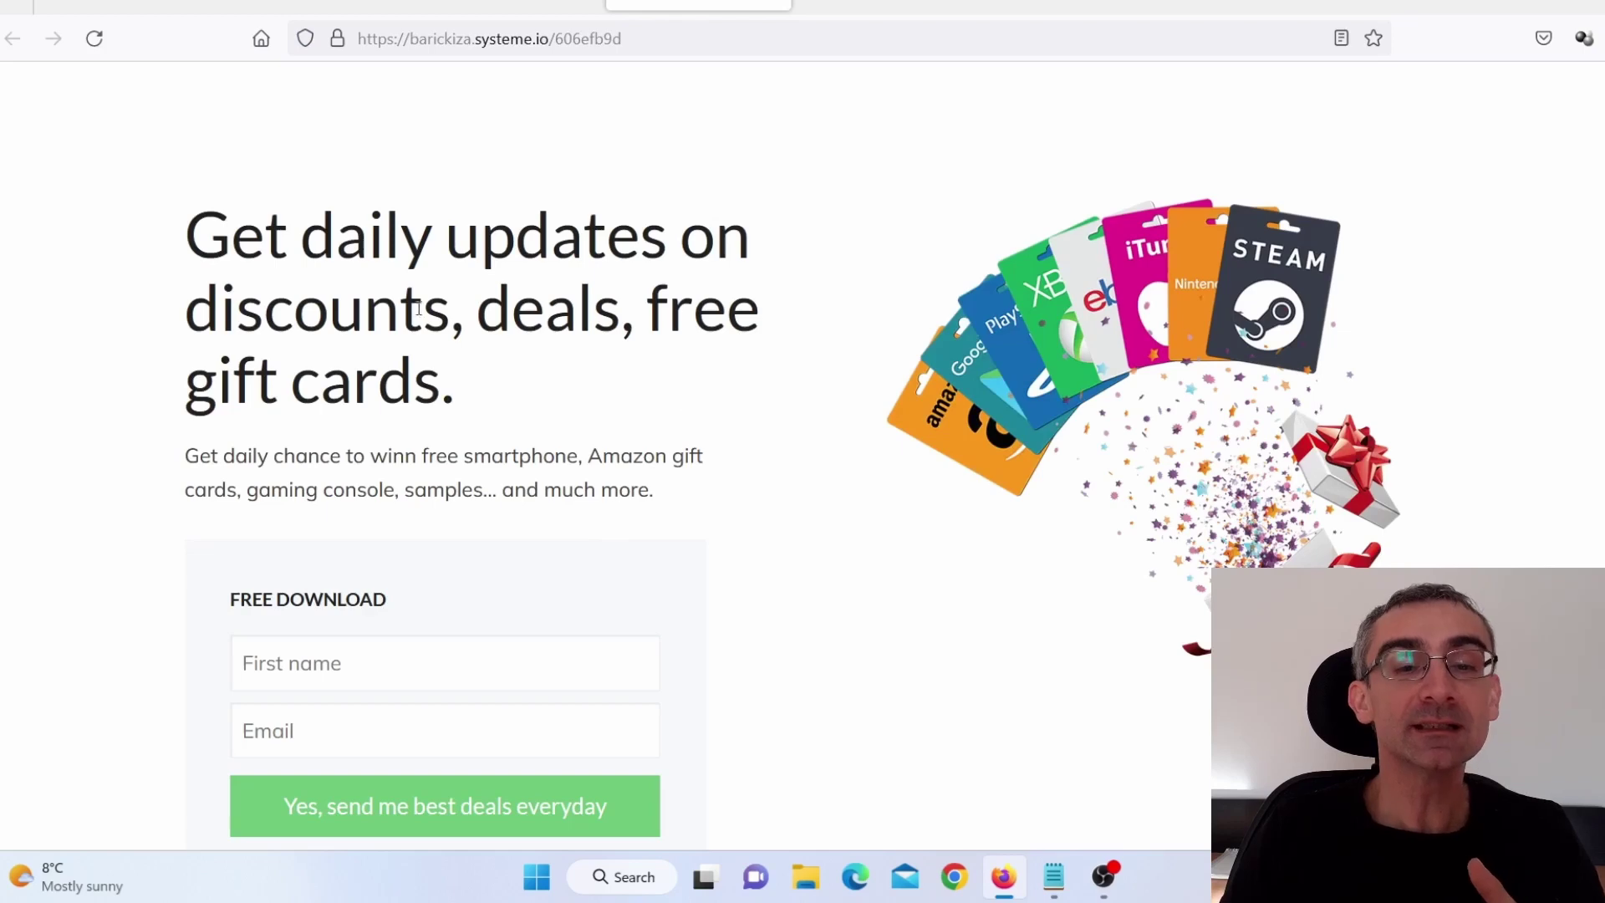
left_click_drag(191, 237, 711, 392)
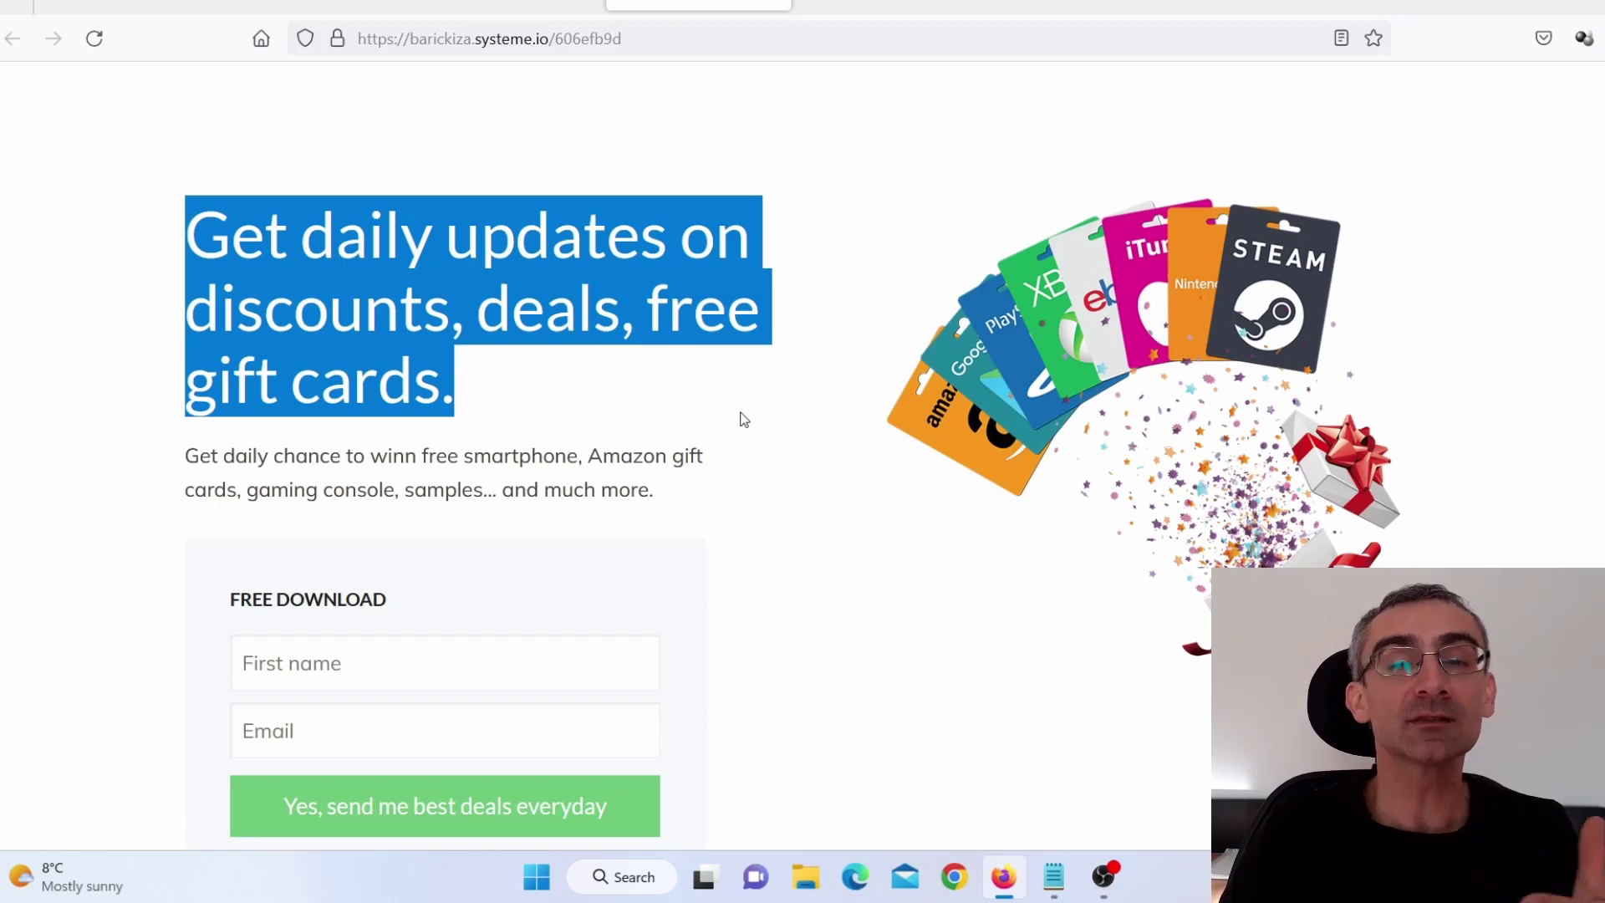
left_click(500, 230)
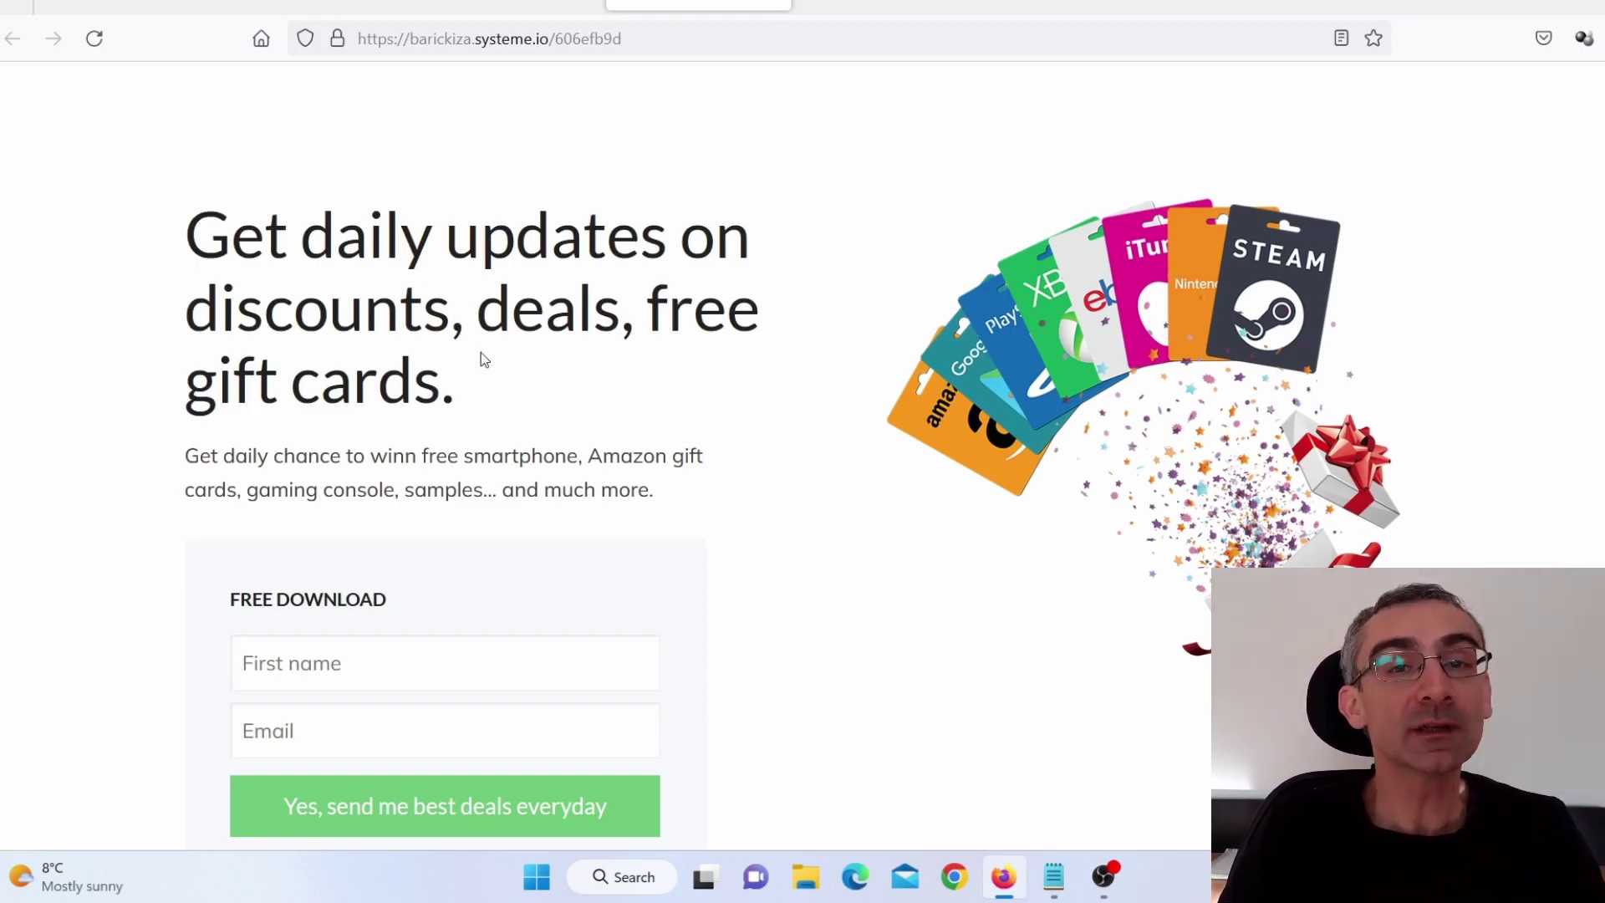
scroll(501, 368, "down", 5)
scroll(485, 393, "up", 3)
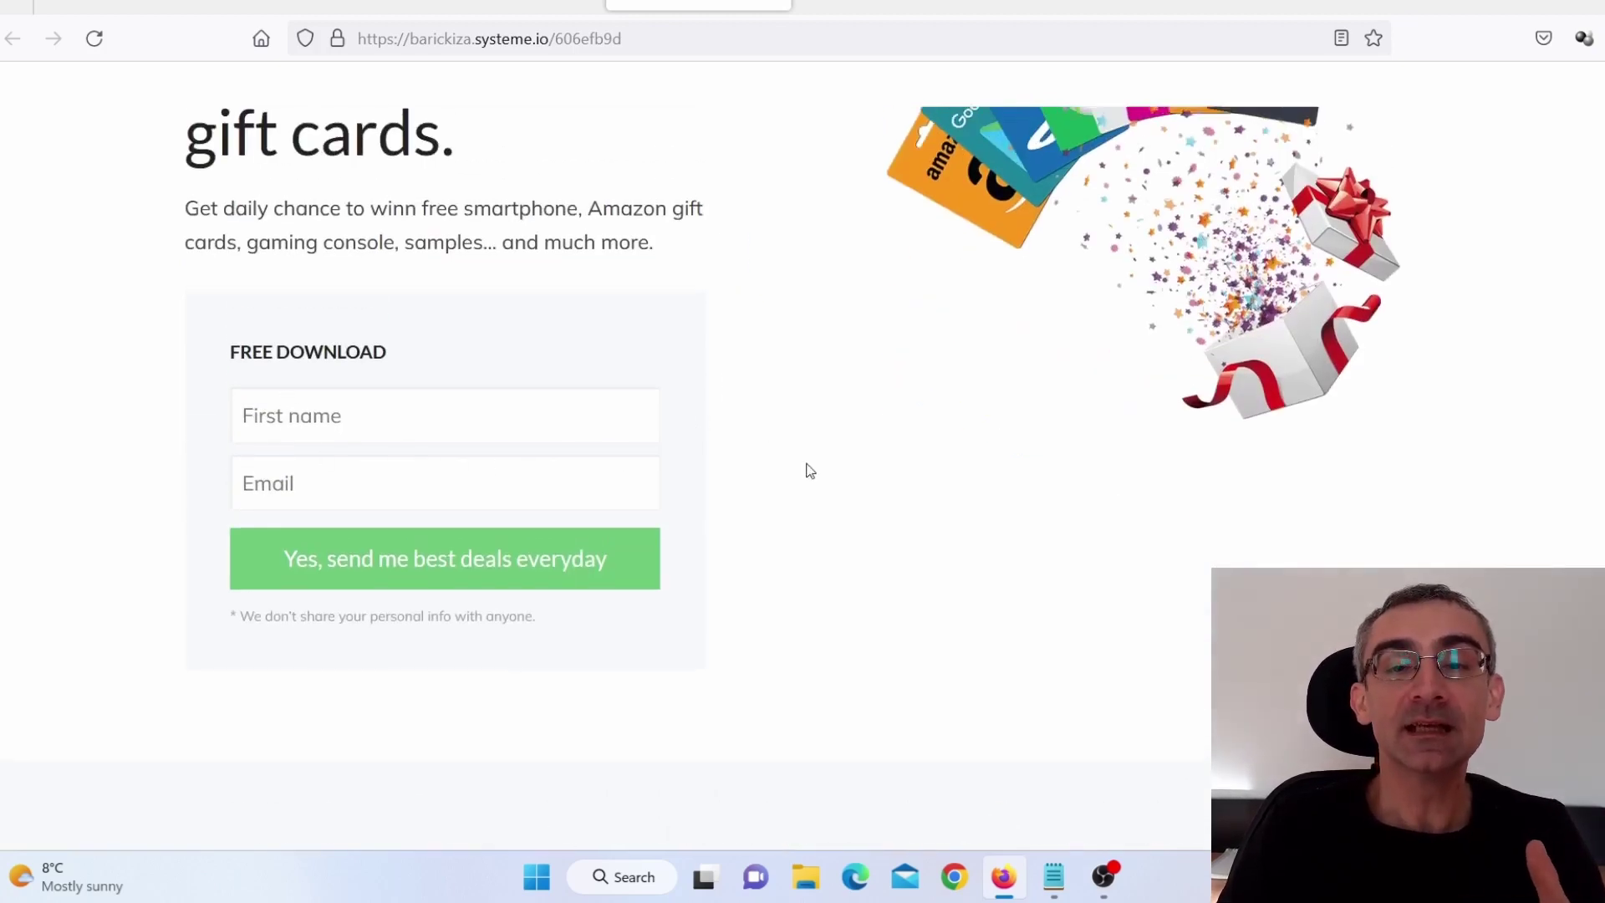
scroll(804, 467, "up", 3)
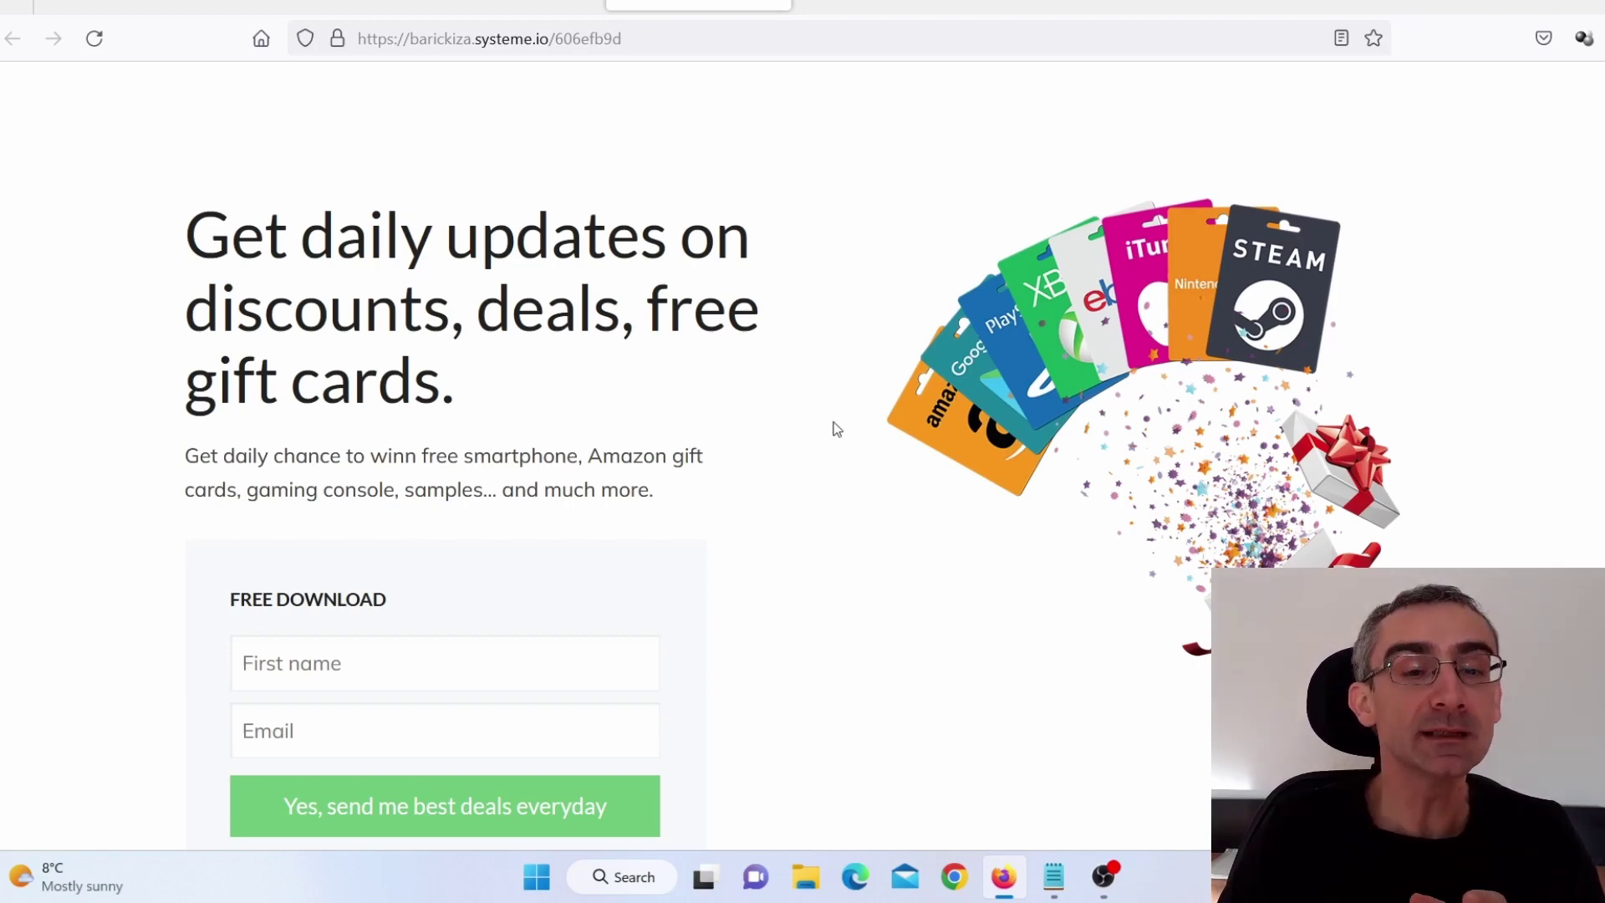
scroll(786, 418, "down", 2)
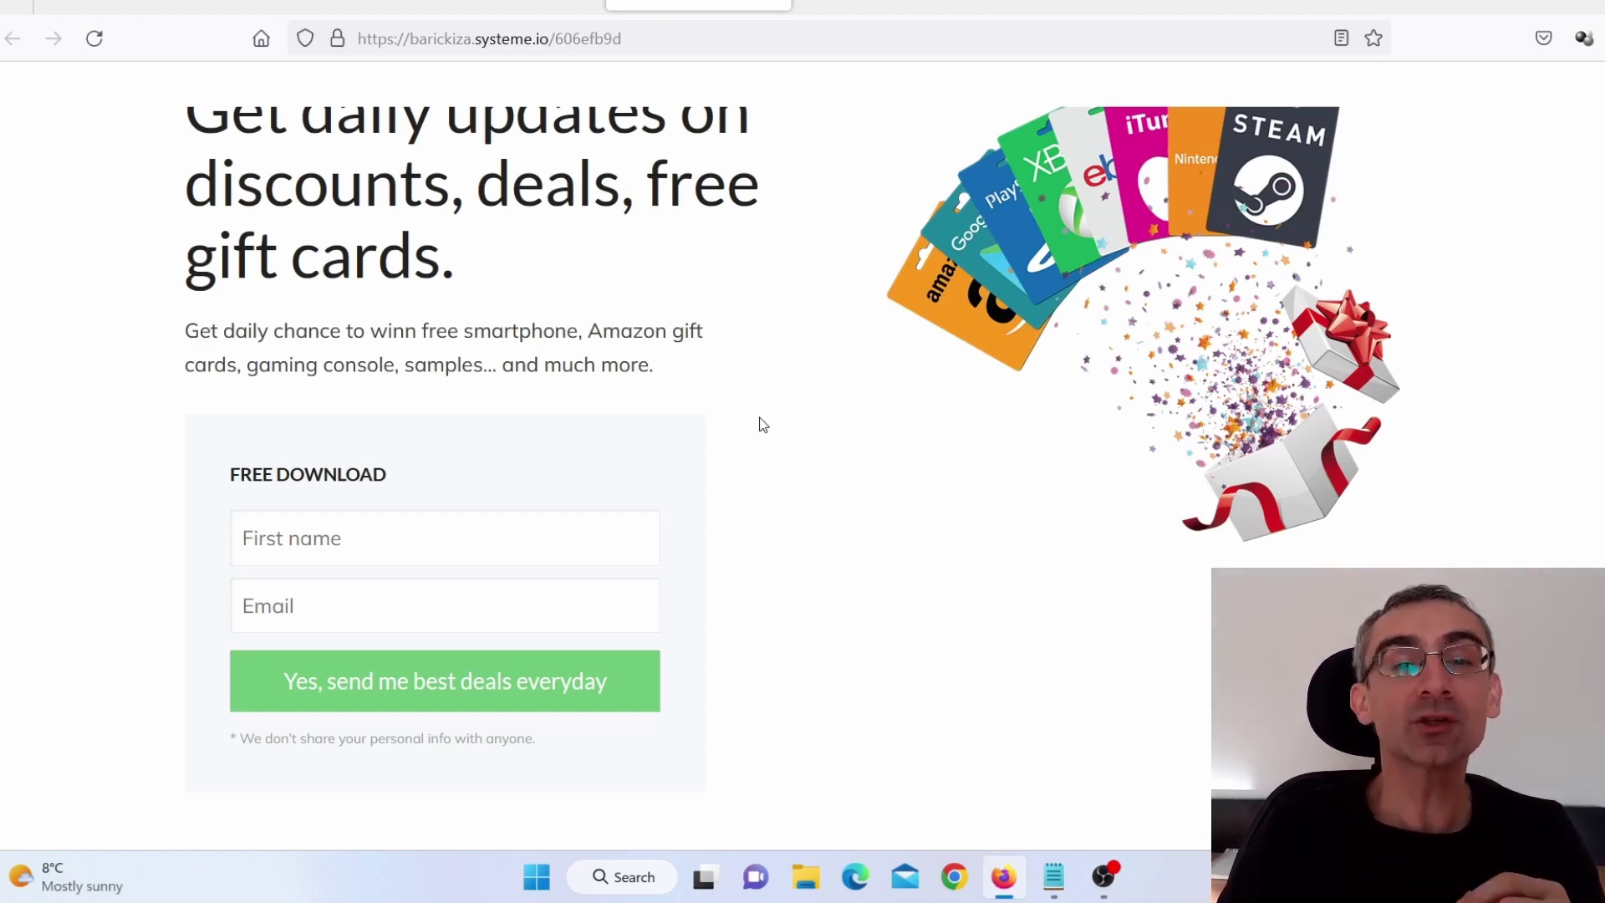
Step: Go to the Contacts Tags page listing the YouTube tag with 331 subscribers
left_click(474, 3)
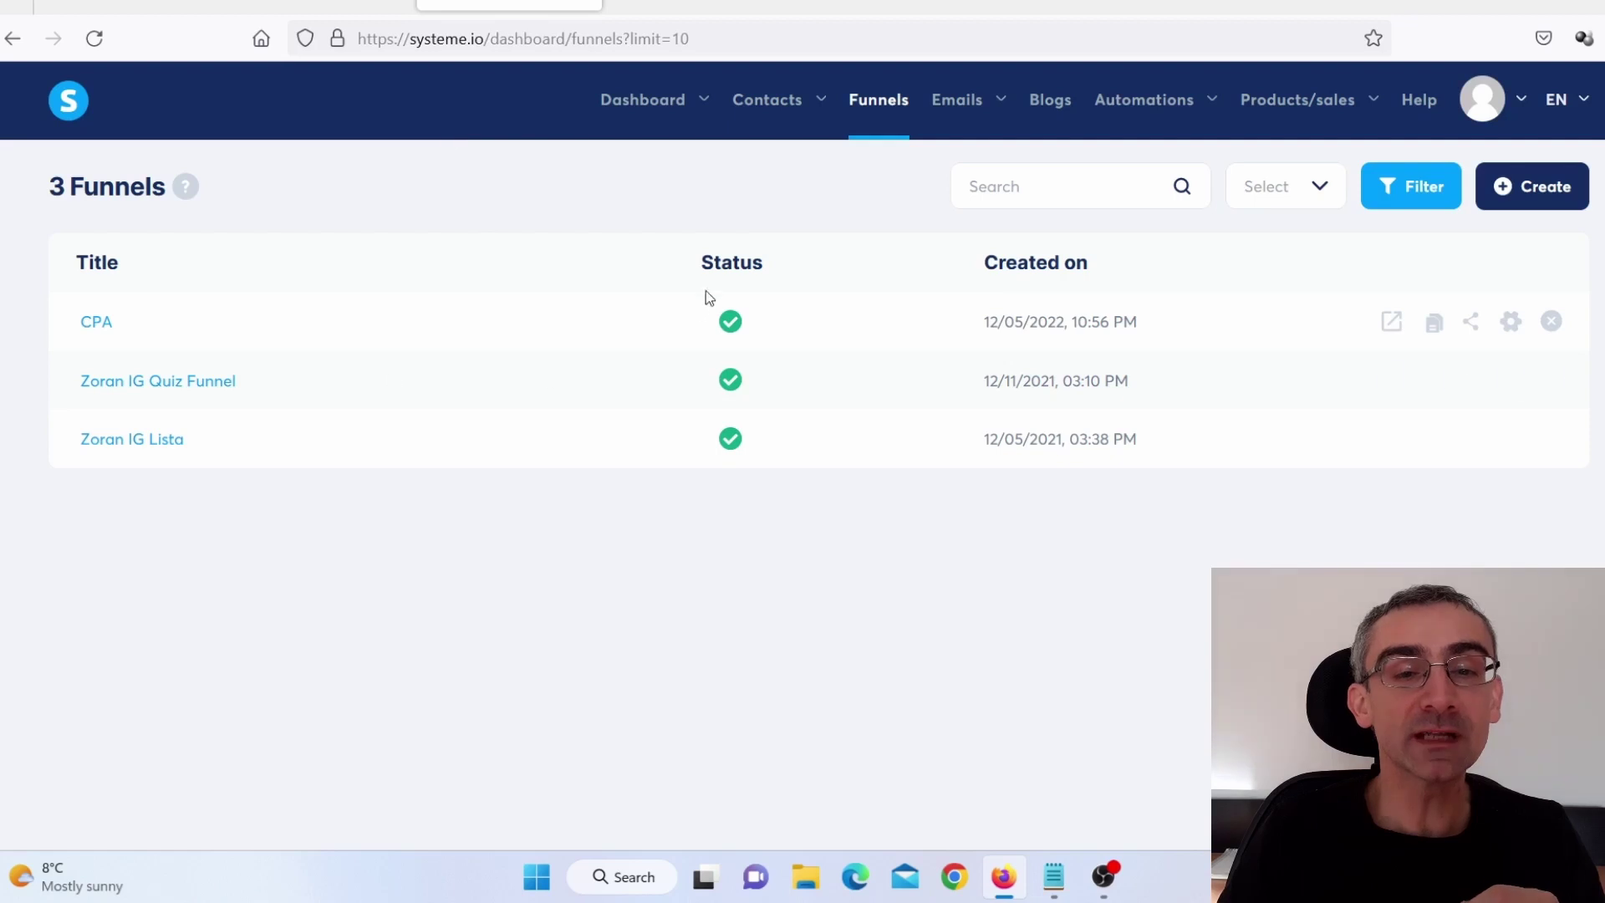
mouse_move(751, 107)
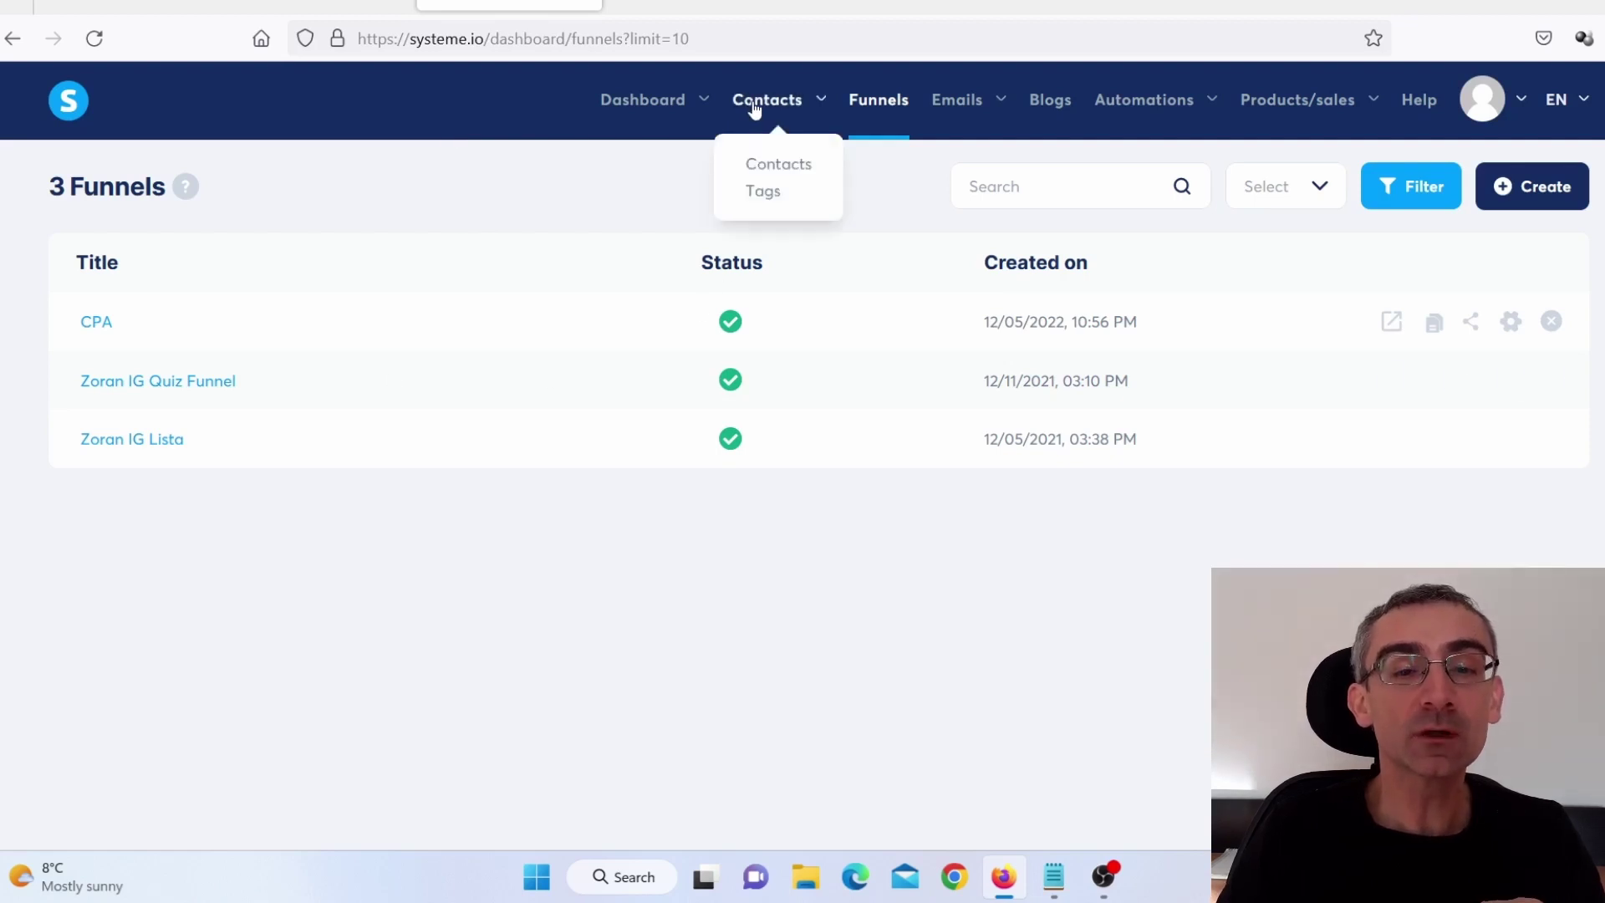
left_click(763, 194)
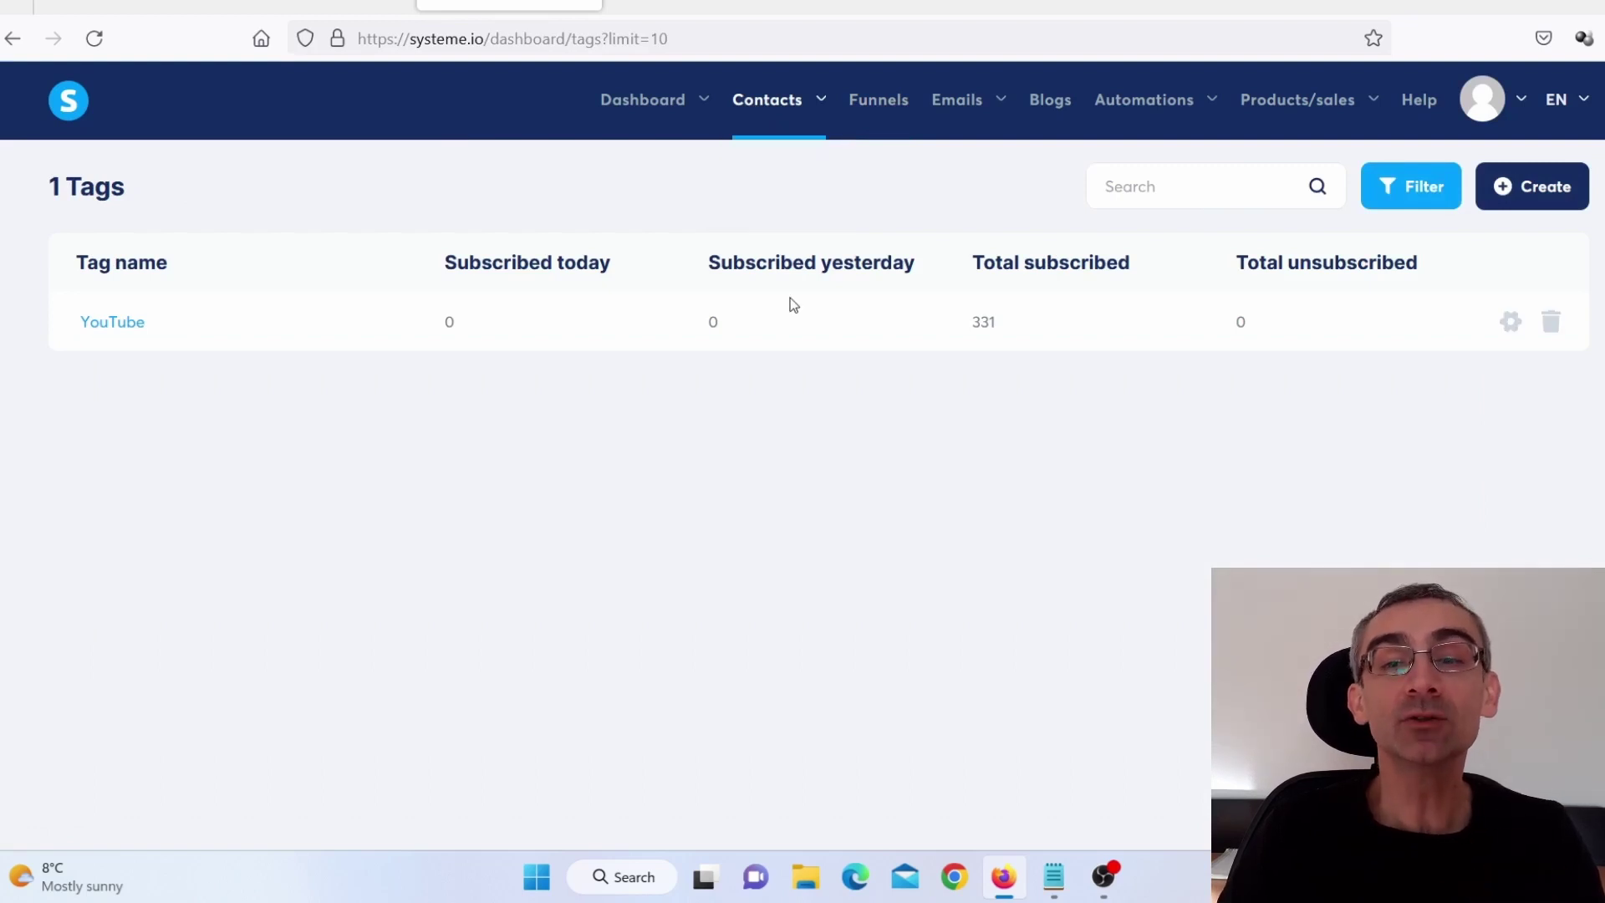
Step: Open the Create tag form and close it without saving a tag
left_click(1557, 187)
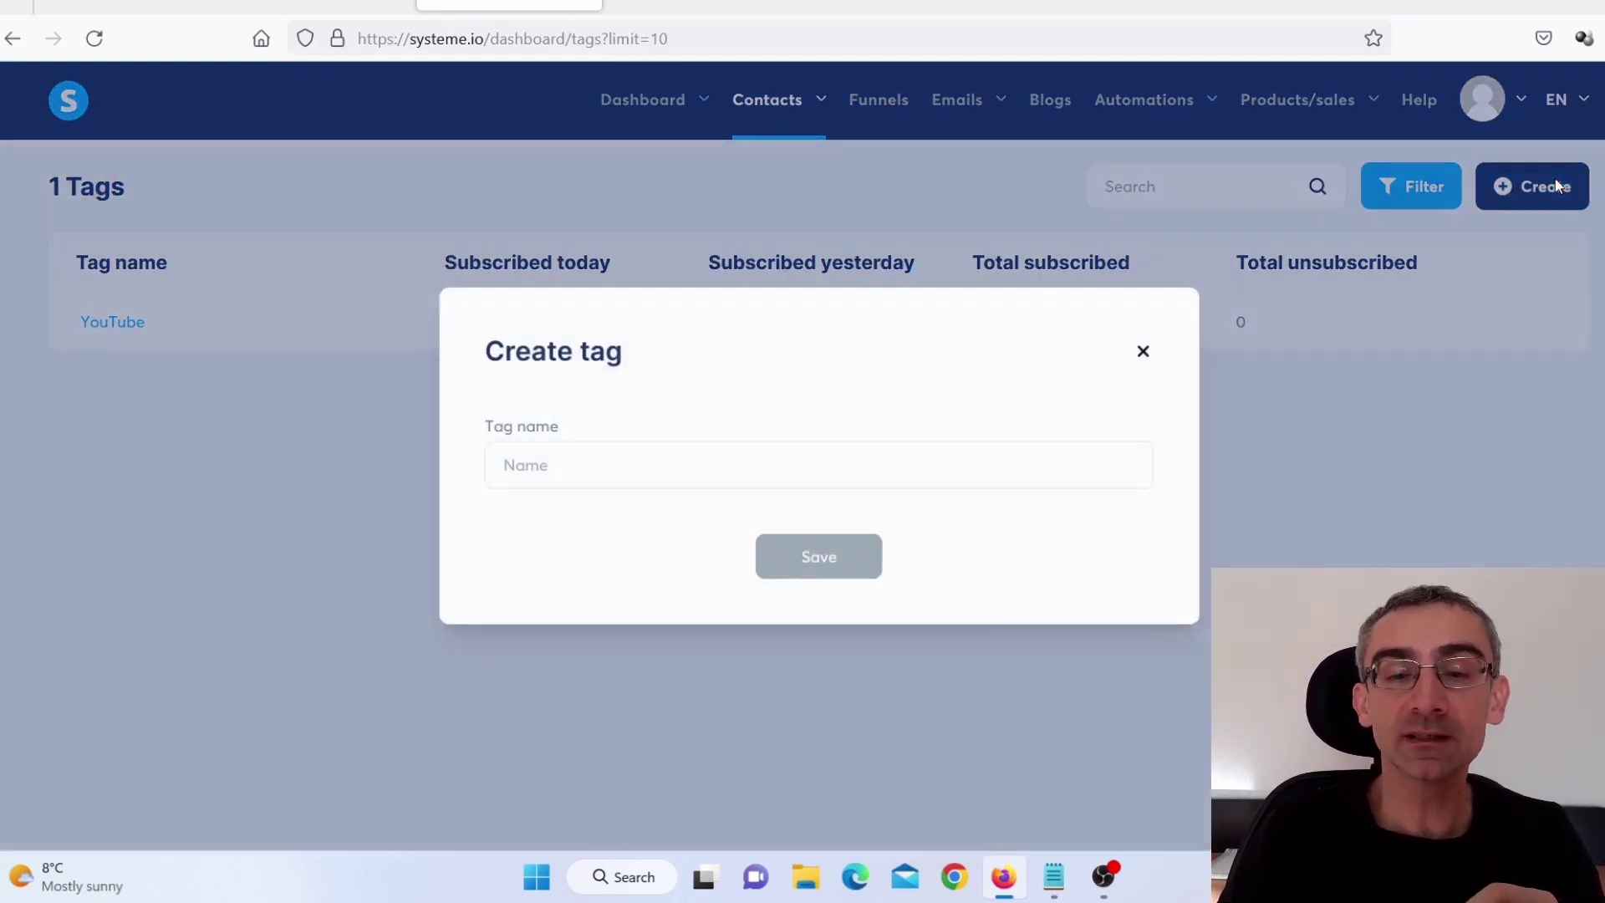
left_click(579, 473)
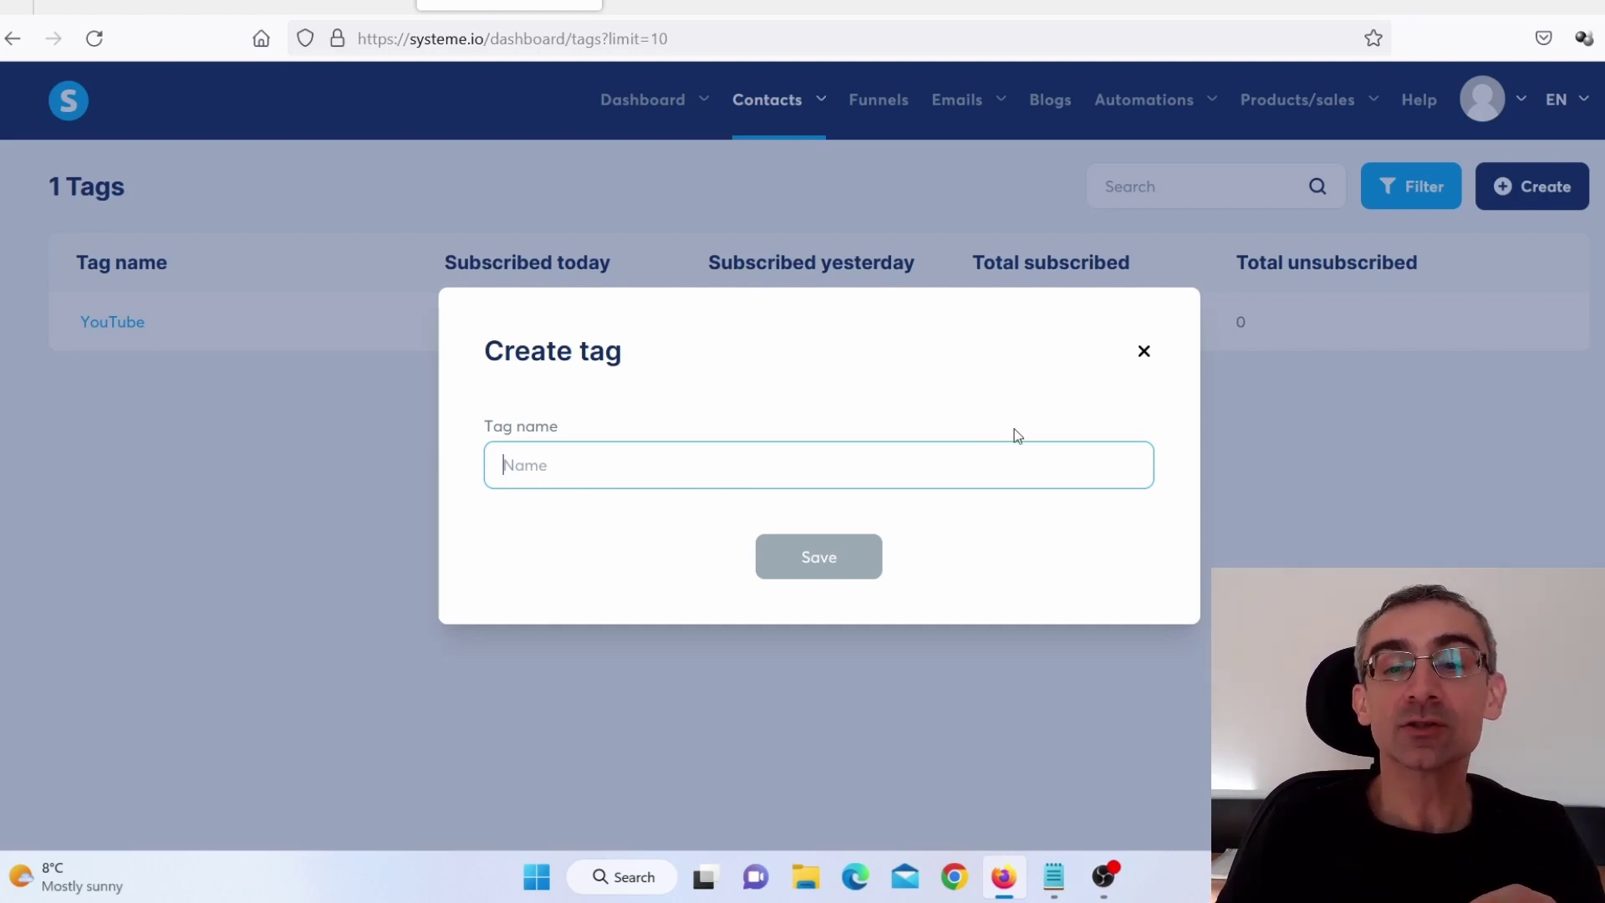
left_click(1144, 352)
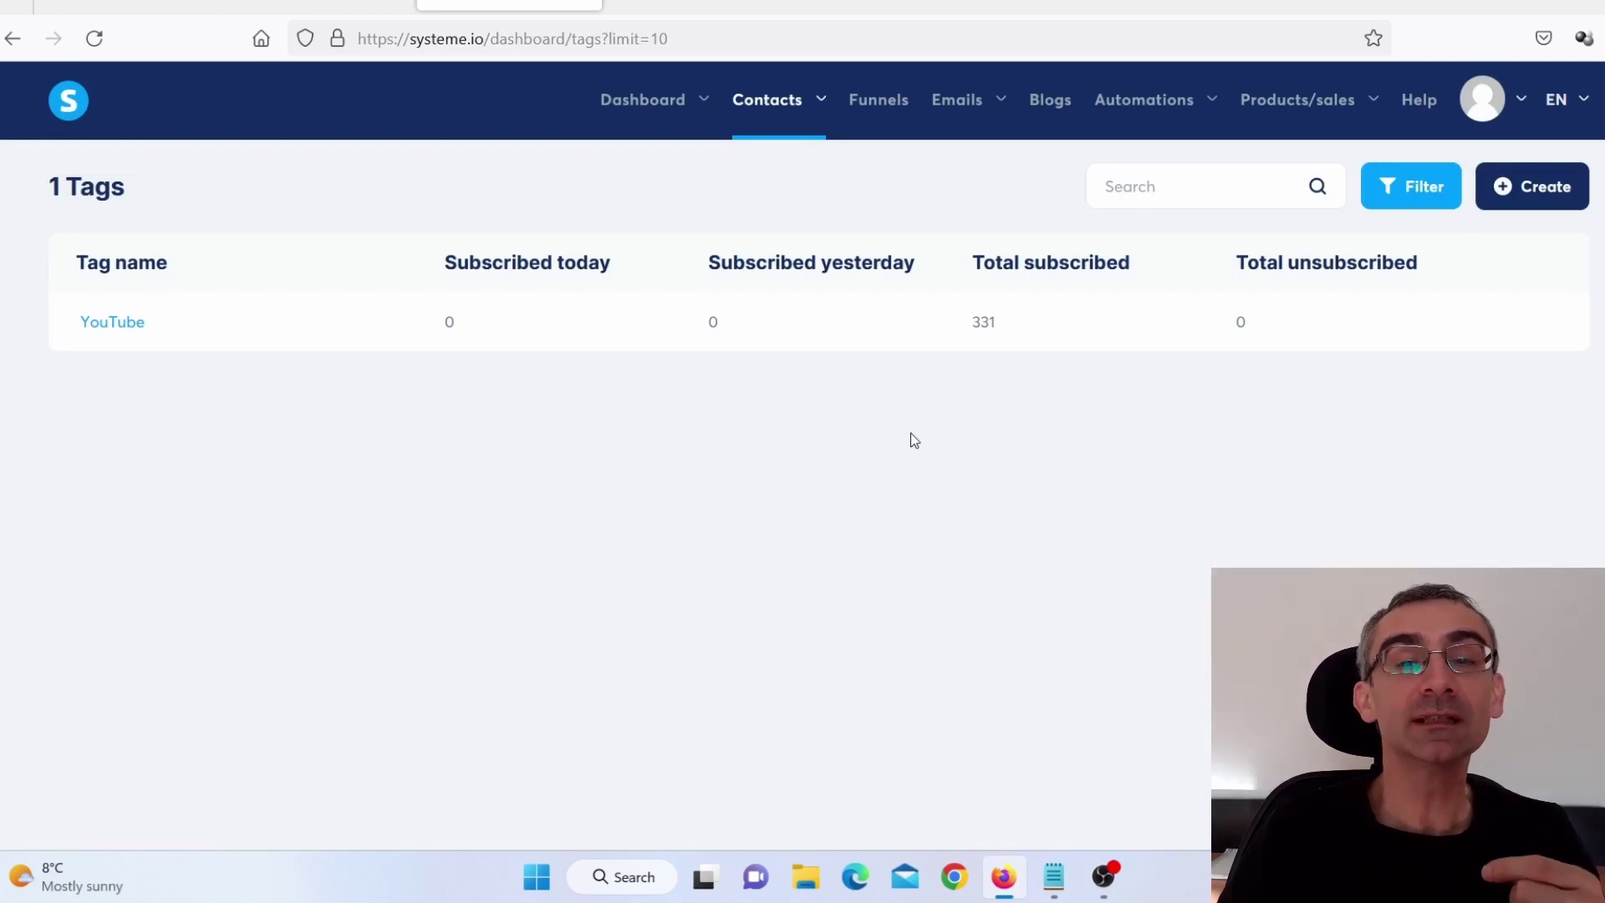
Step: Start a new newsletter in the classic editor from the Newsletters list
mouse_move(956, 95)
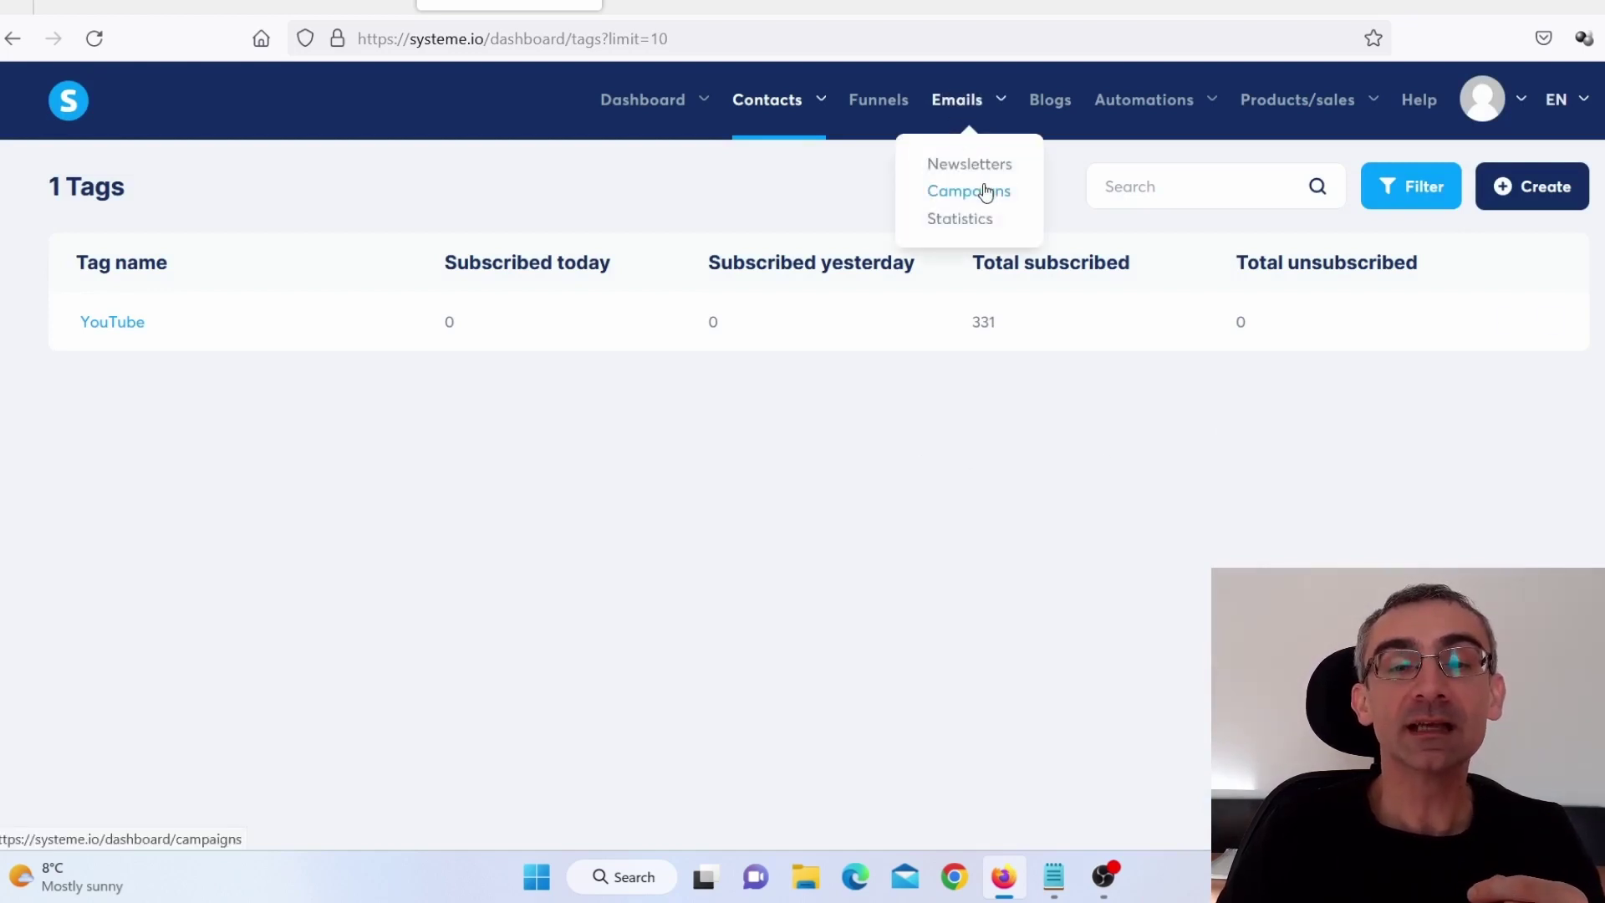
left_click(983, 165)
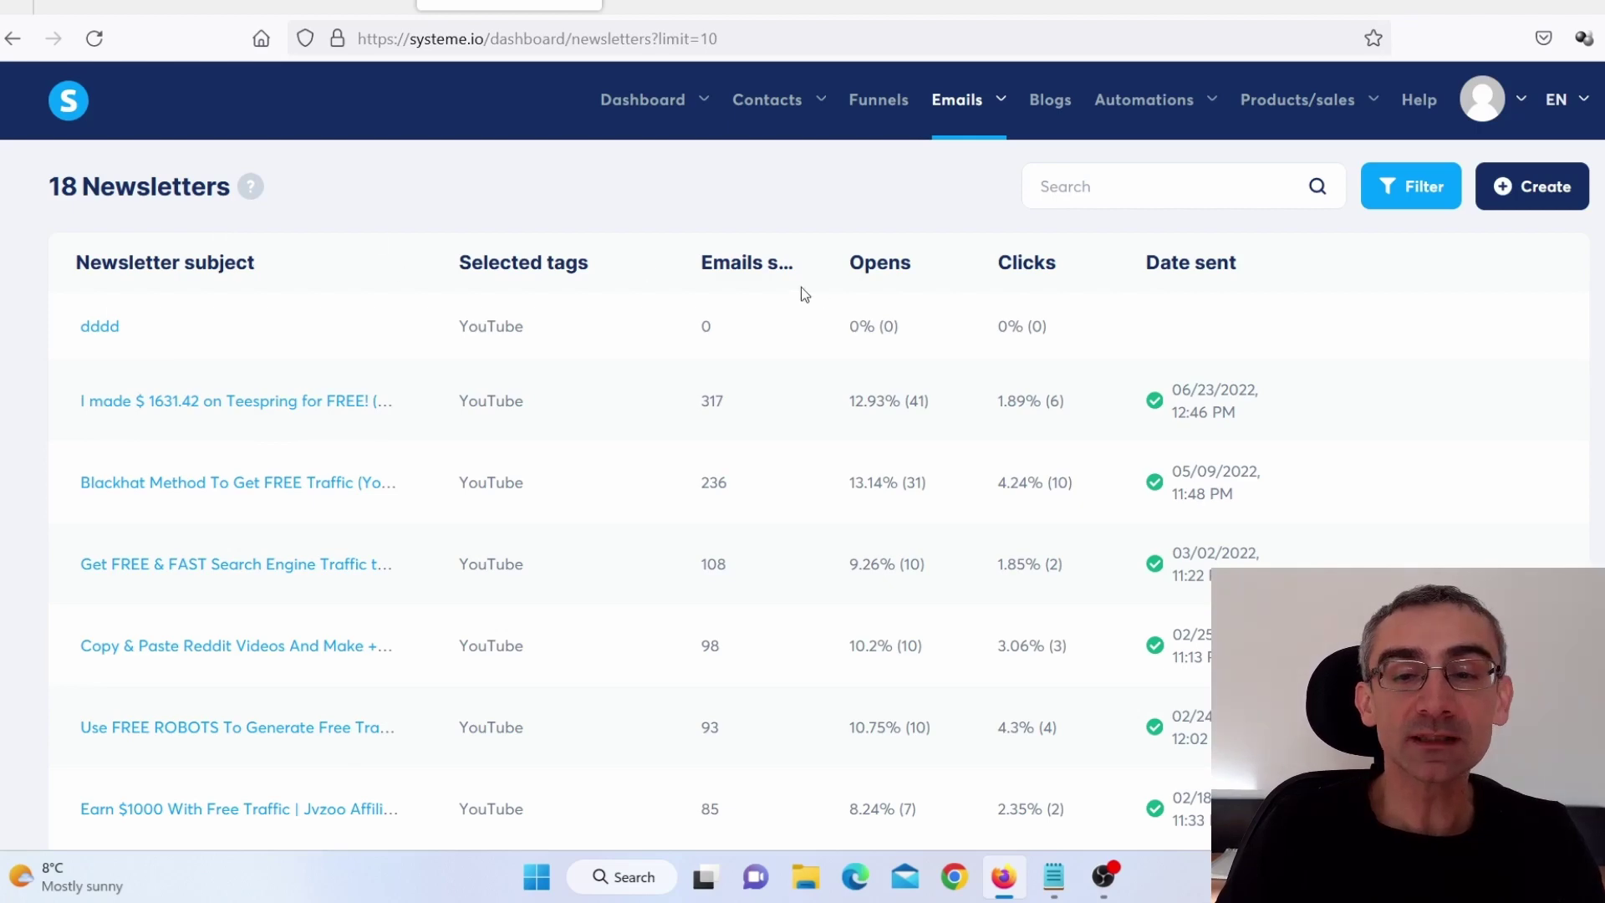
left_click(1533, 186)
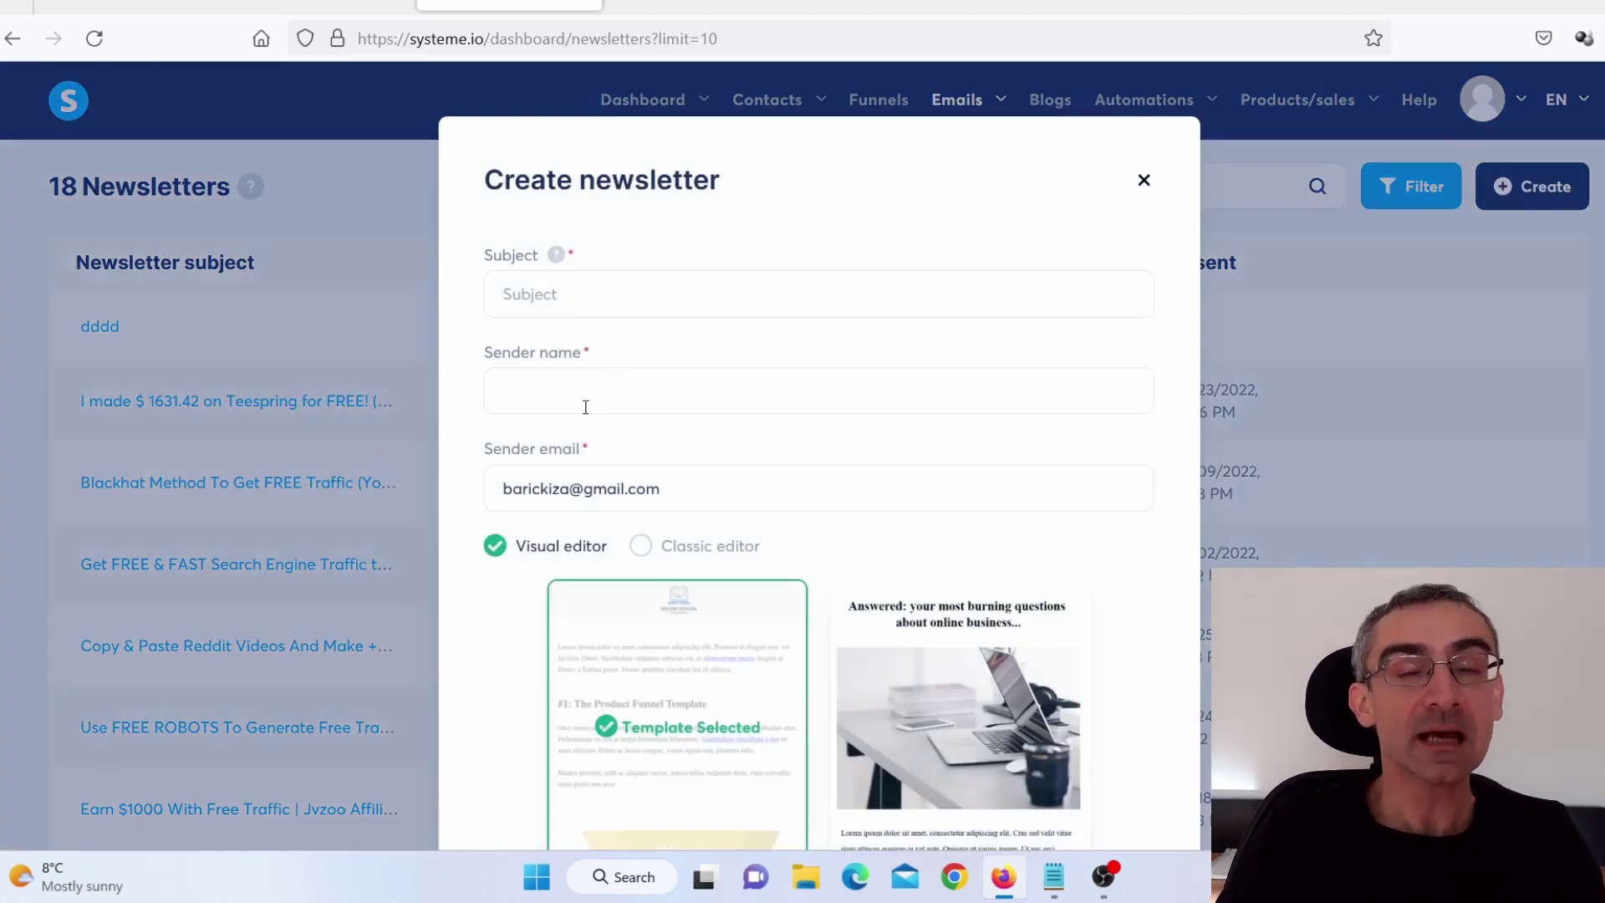
left_click(720, 562)
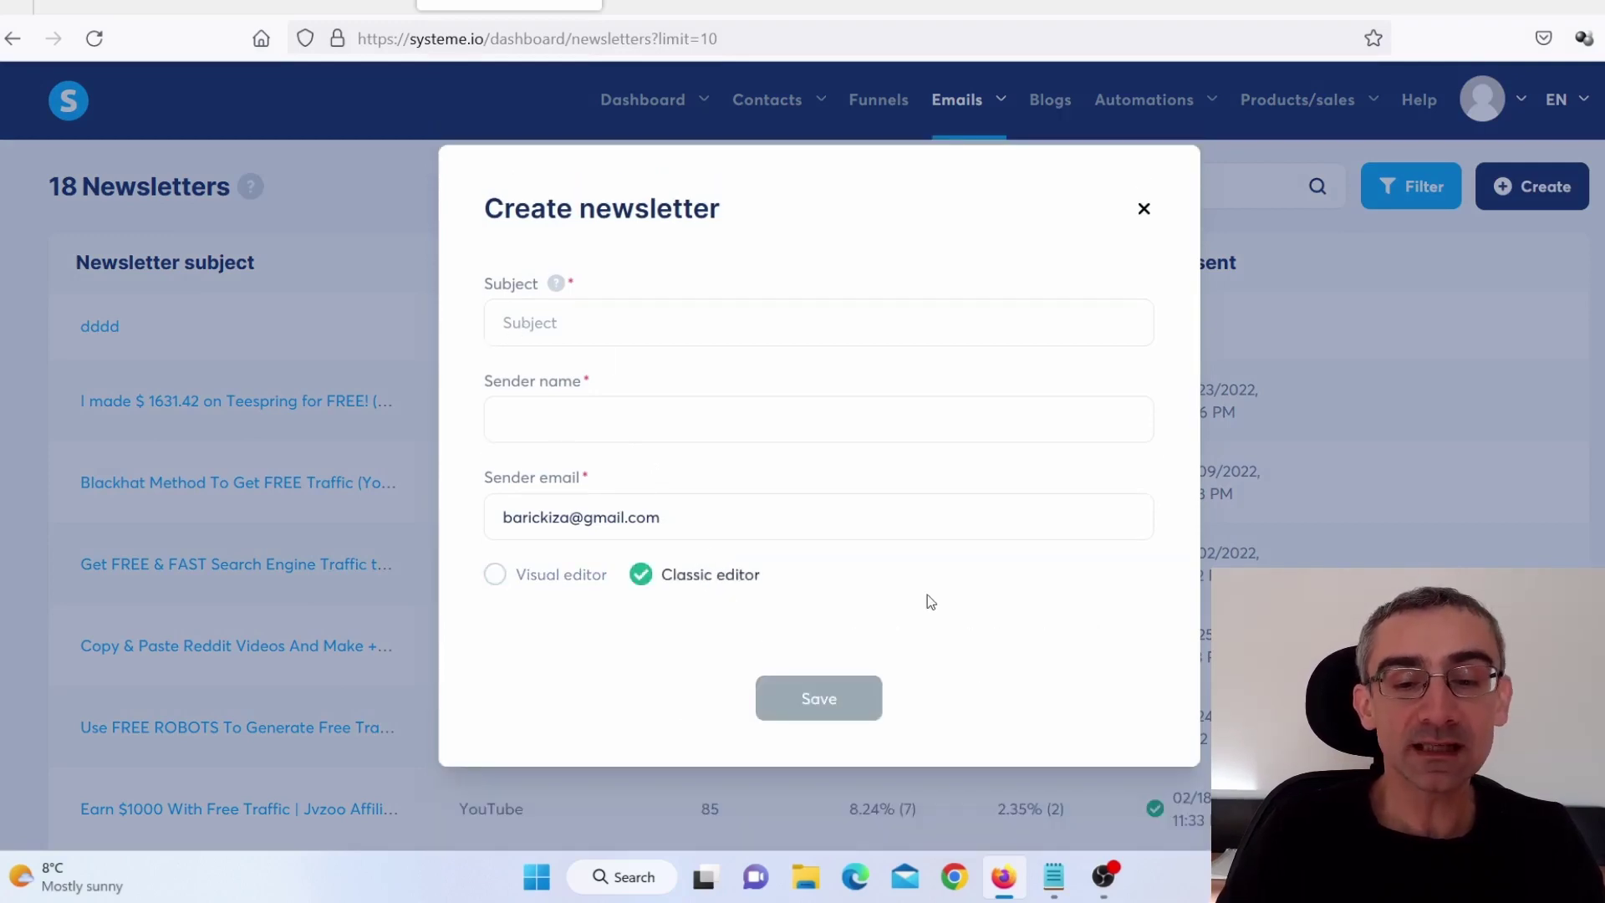
Step: Set the subject to 'Act Now for a $750 PayPal Gift Card!', enter the sender name, and save
left_click(1054, 876)
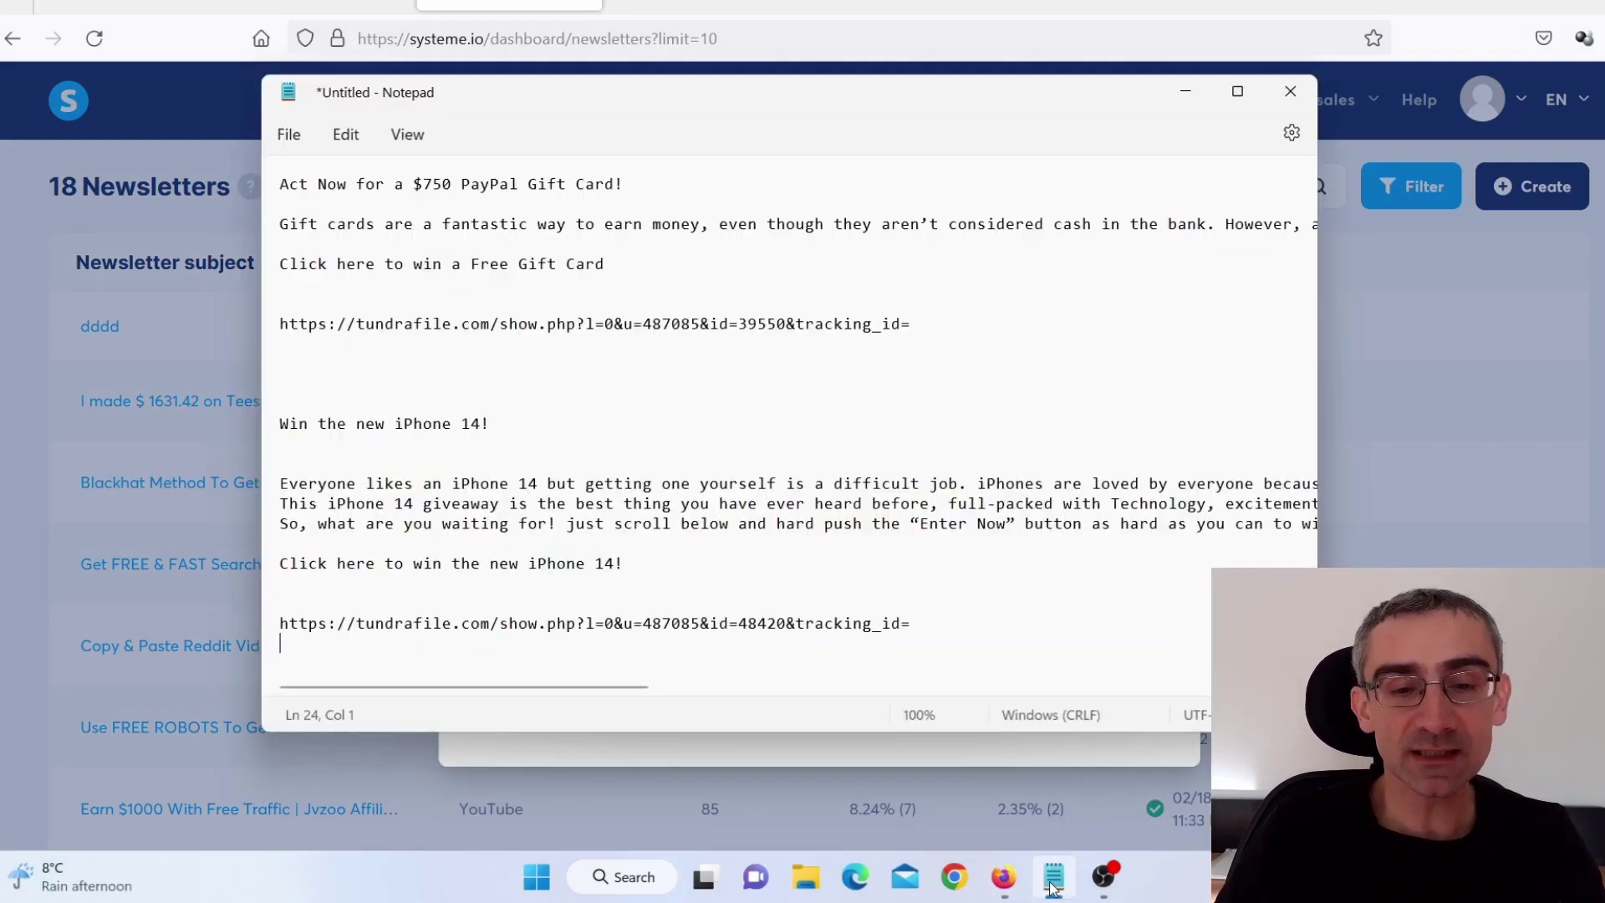
left_click(267, 192)
key("ctrl+c")
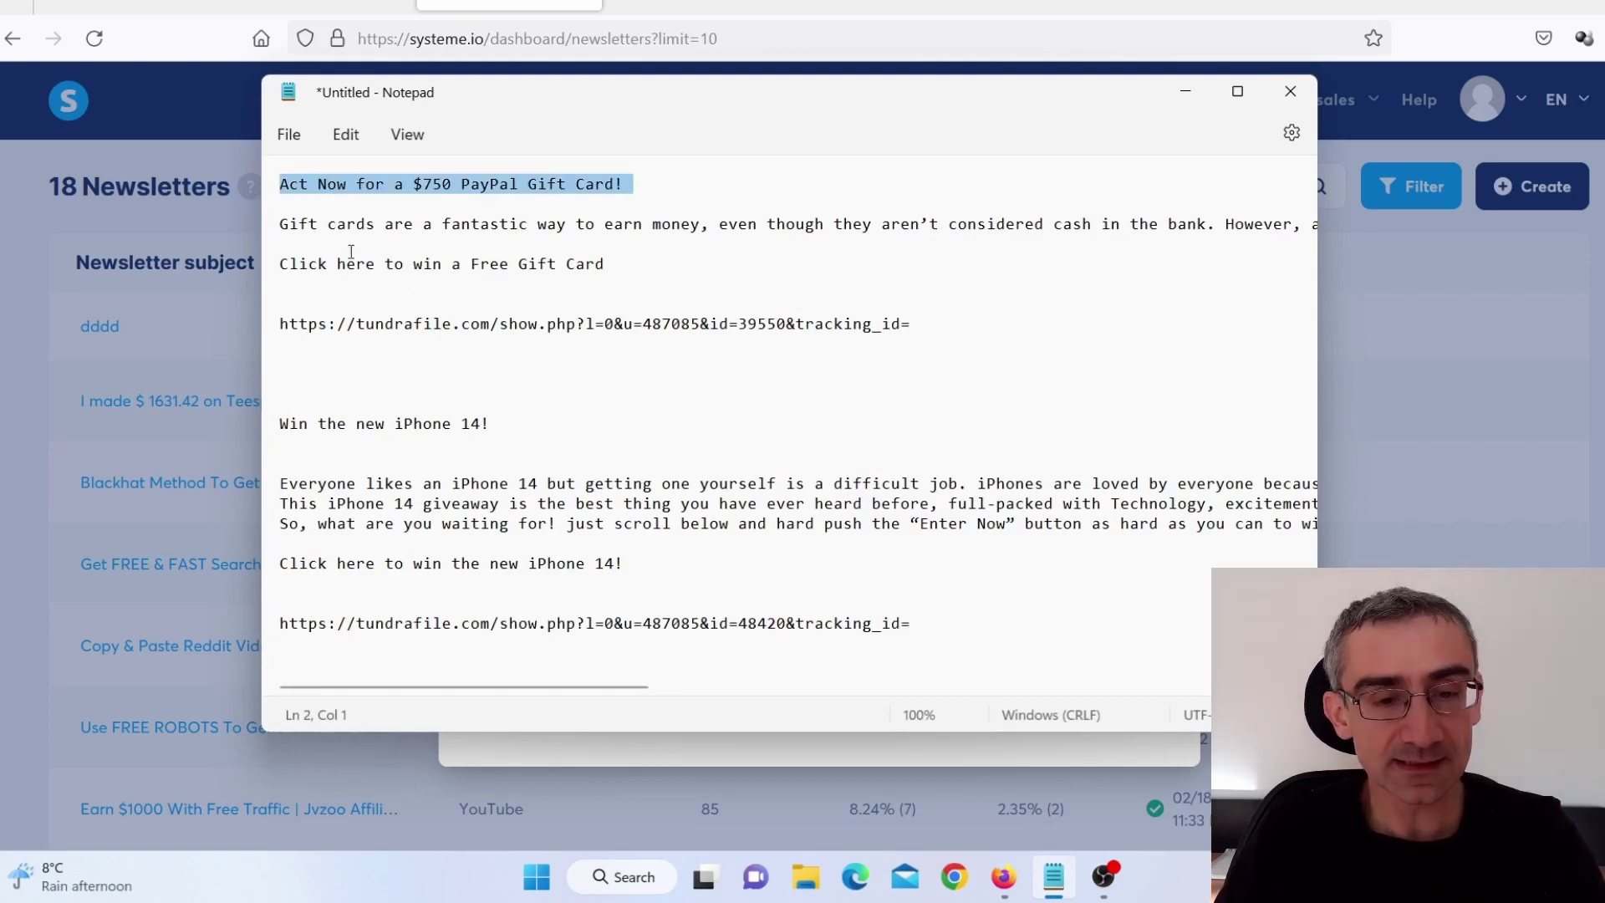
left_click(1186, 91)
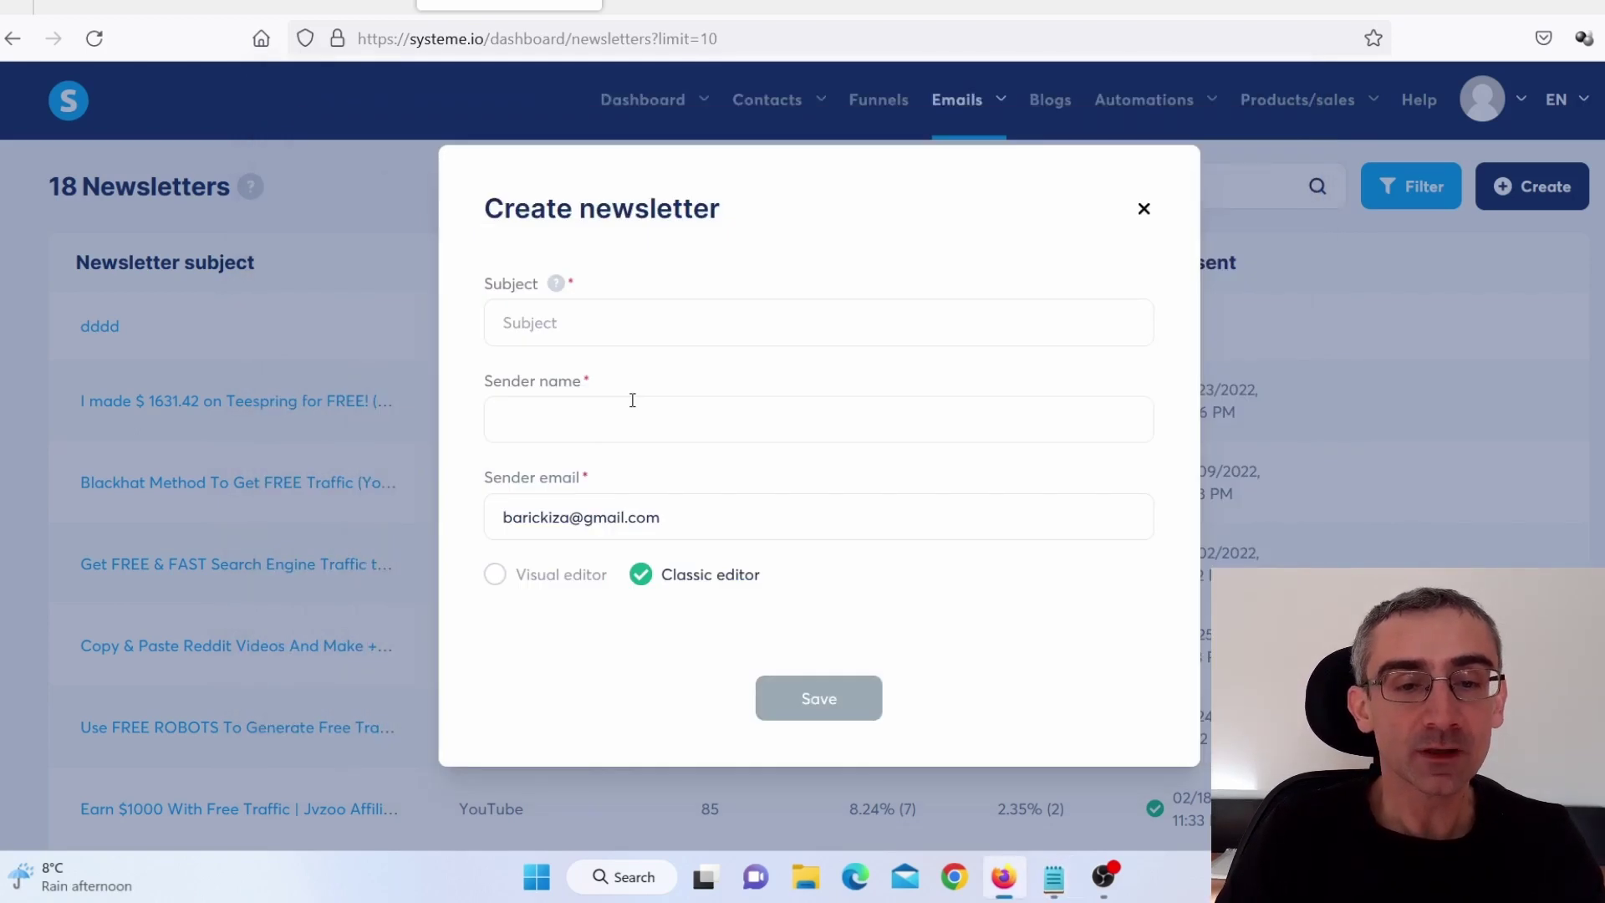
left_click(575, 335)
key("ctrl+v")
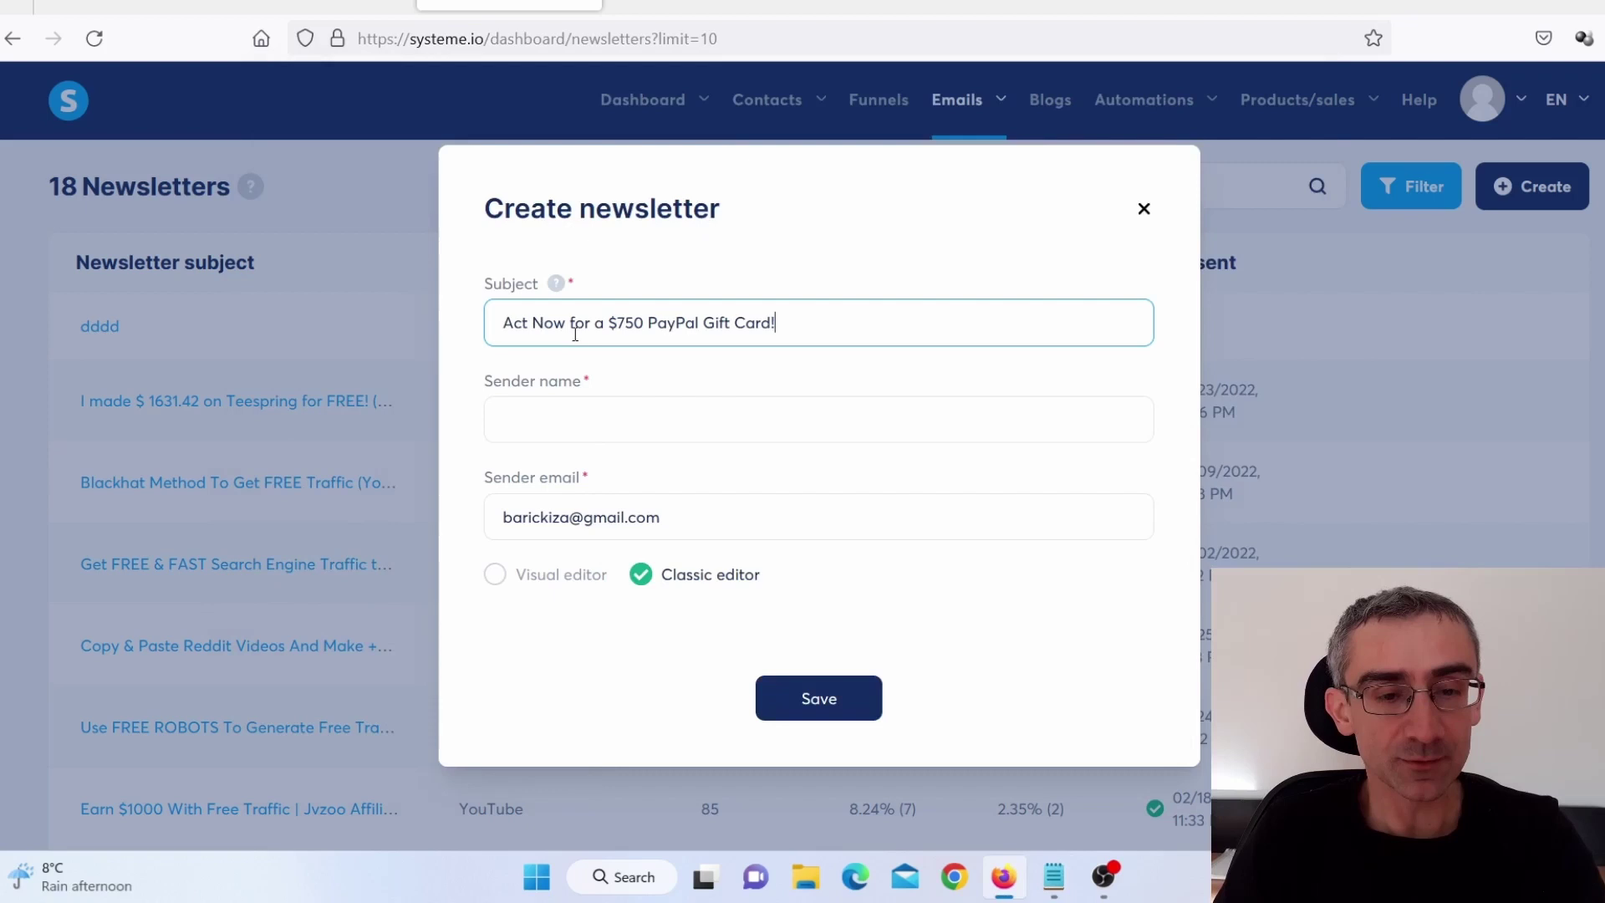
left_click(581, 415)
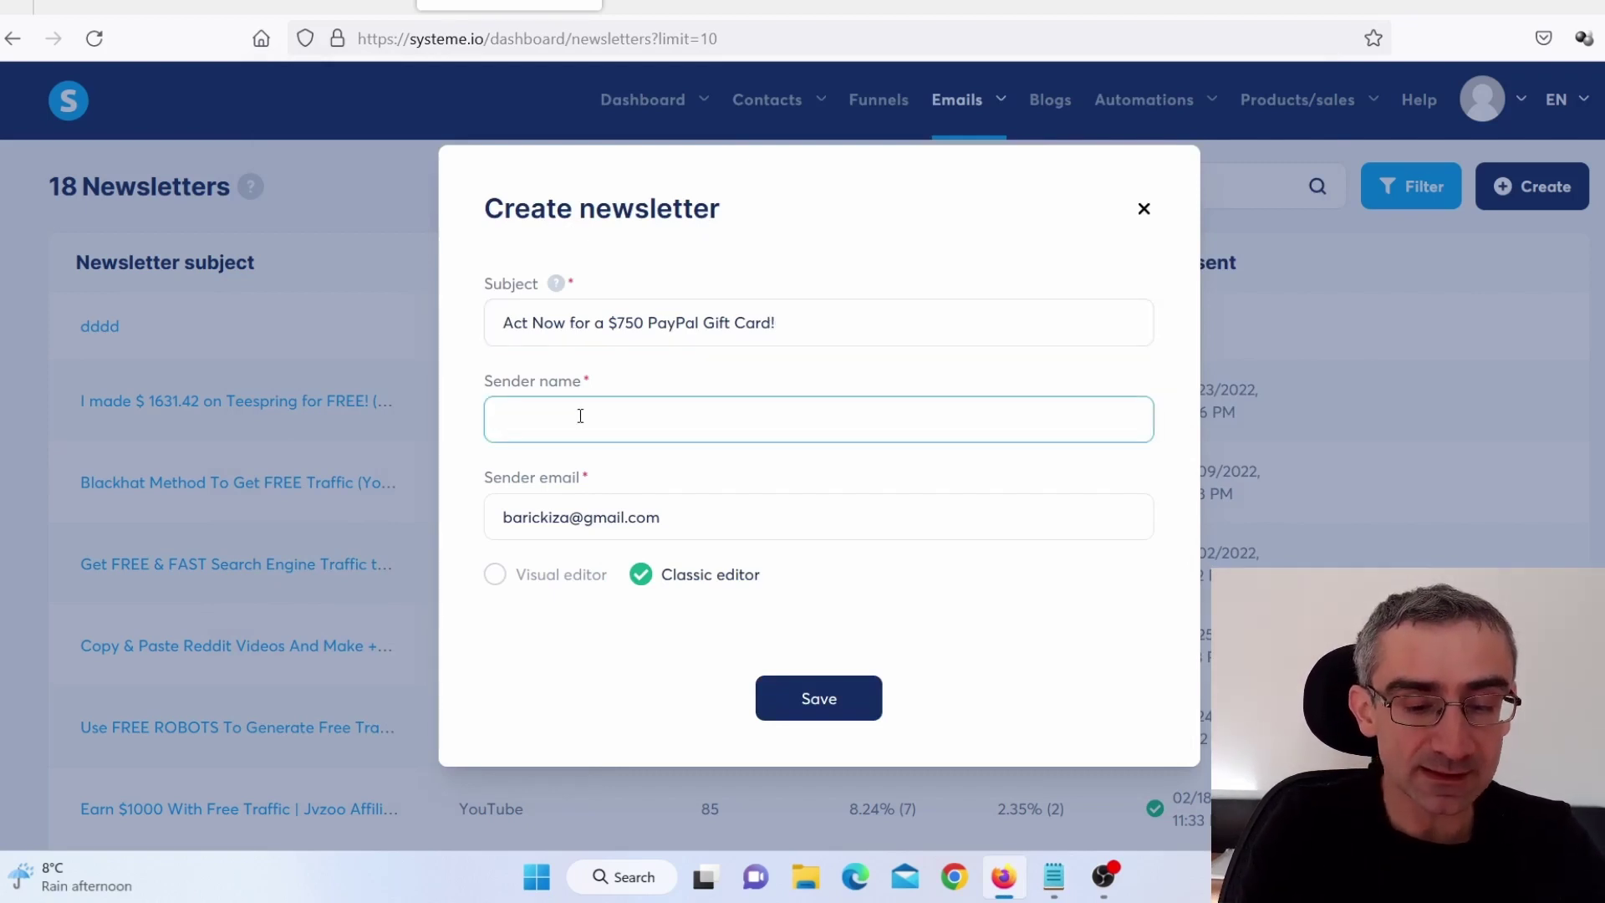
type("Zoran")
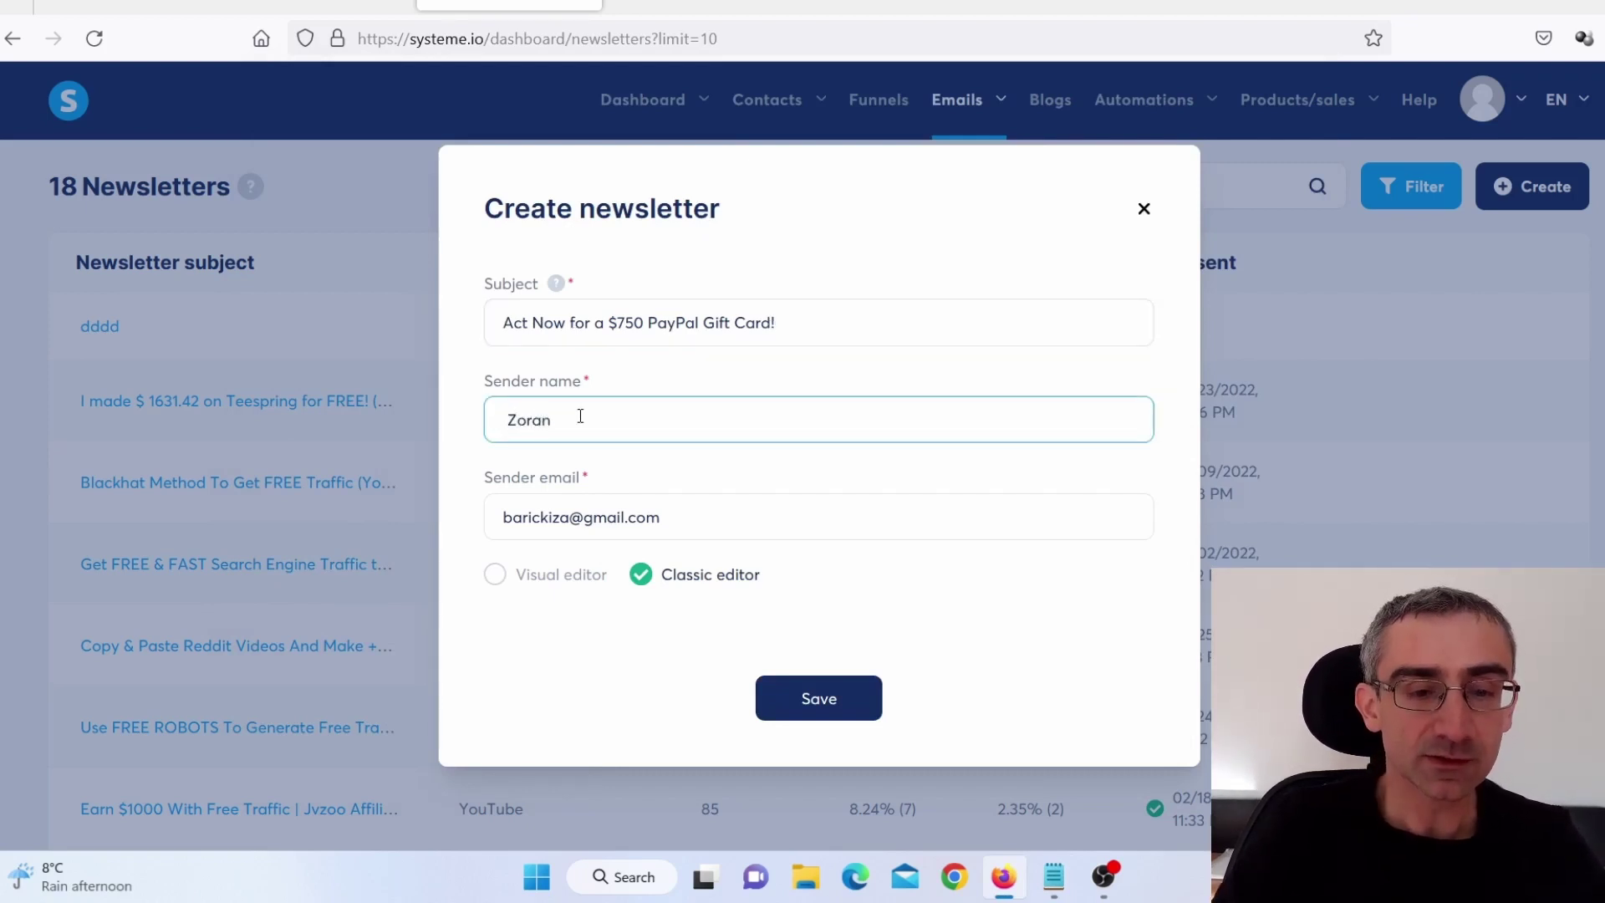
left_click_drag(665, 520, 522, 538)
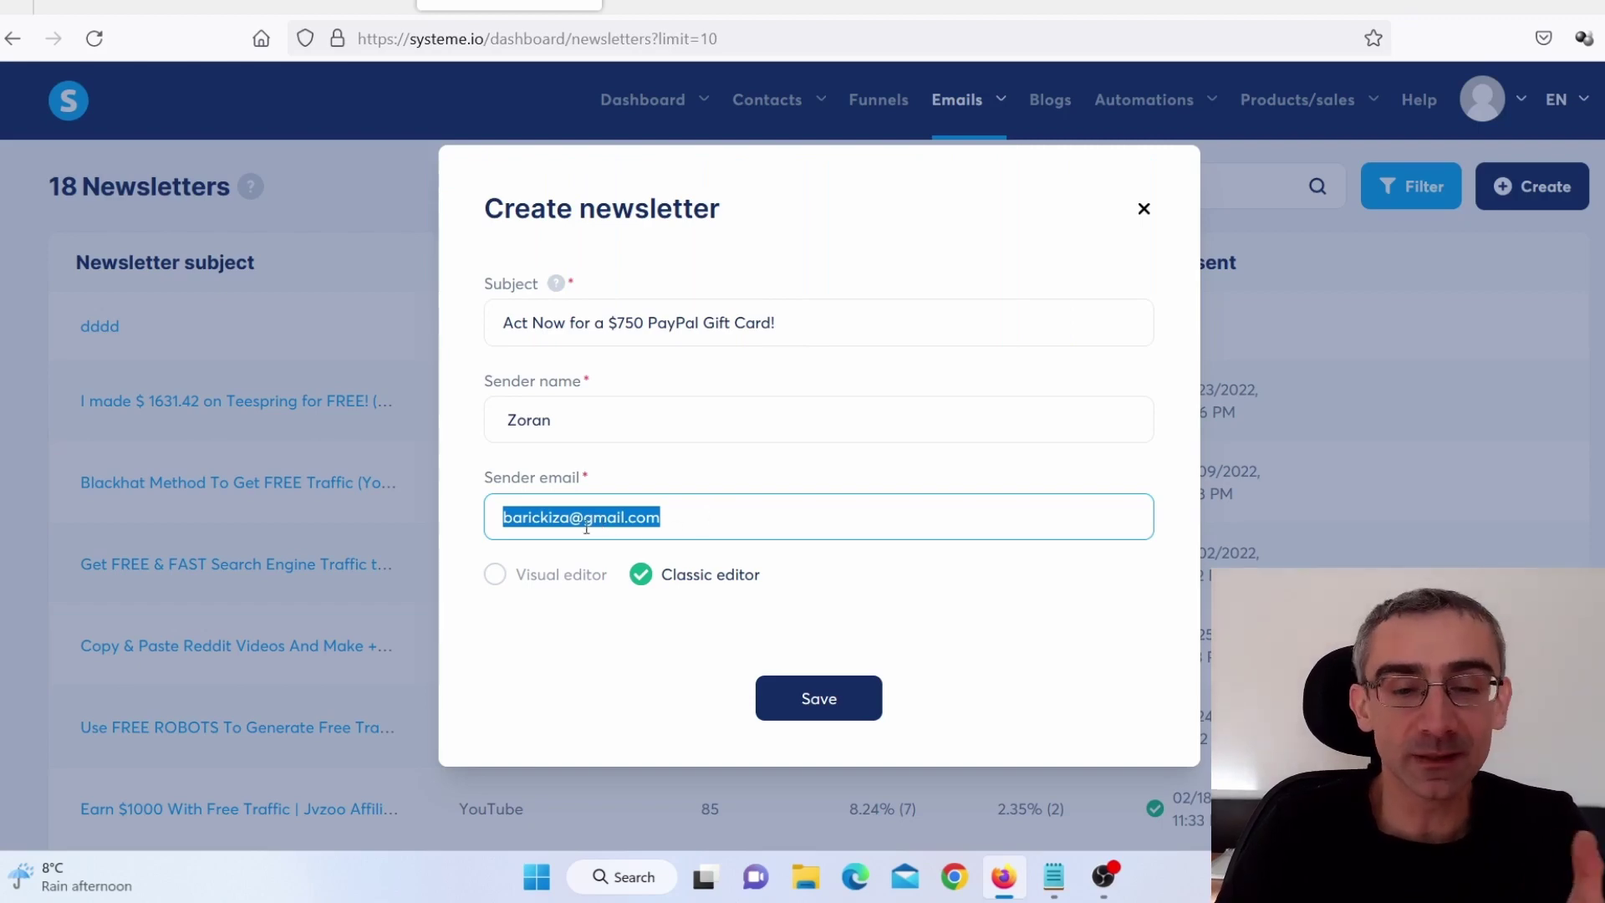
left_click(842, 711)
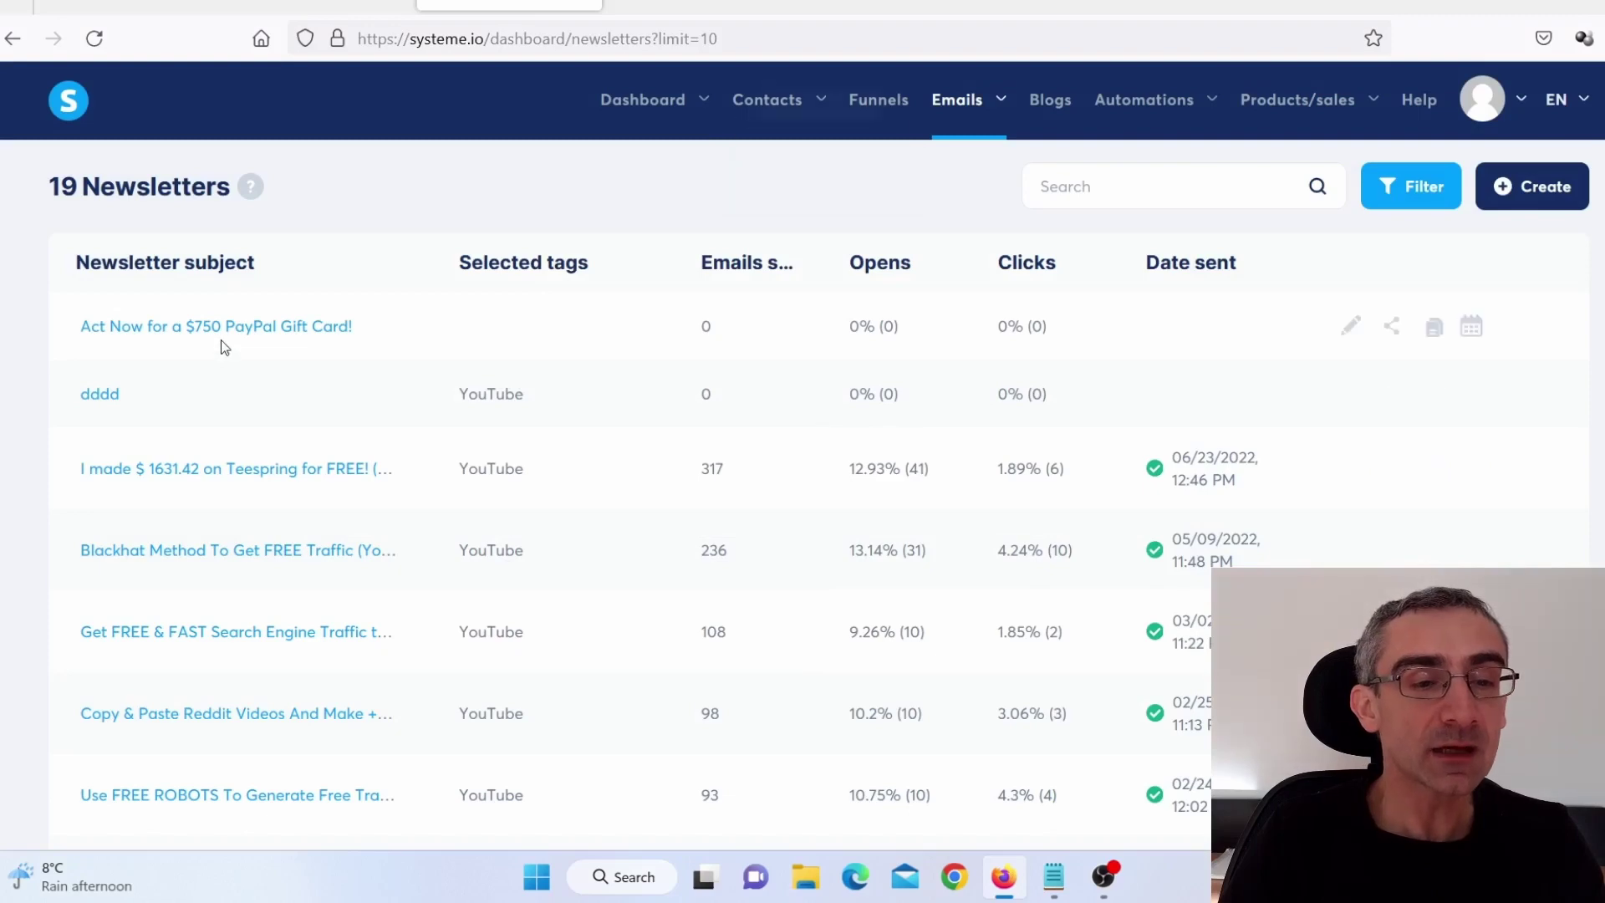
Step: Paste the gift card paragraph and call-to-action from Notepad into the newsletter body
left_click(219, 331)
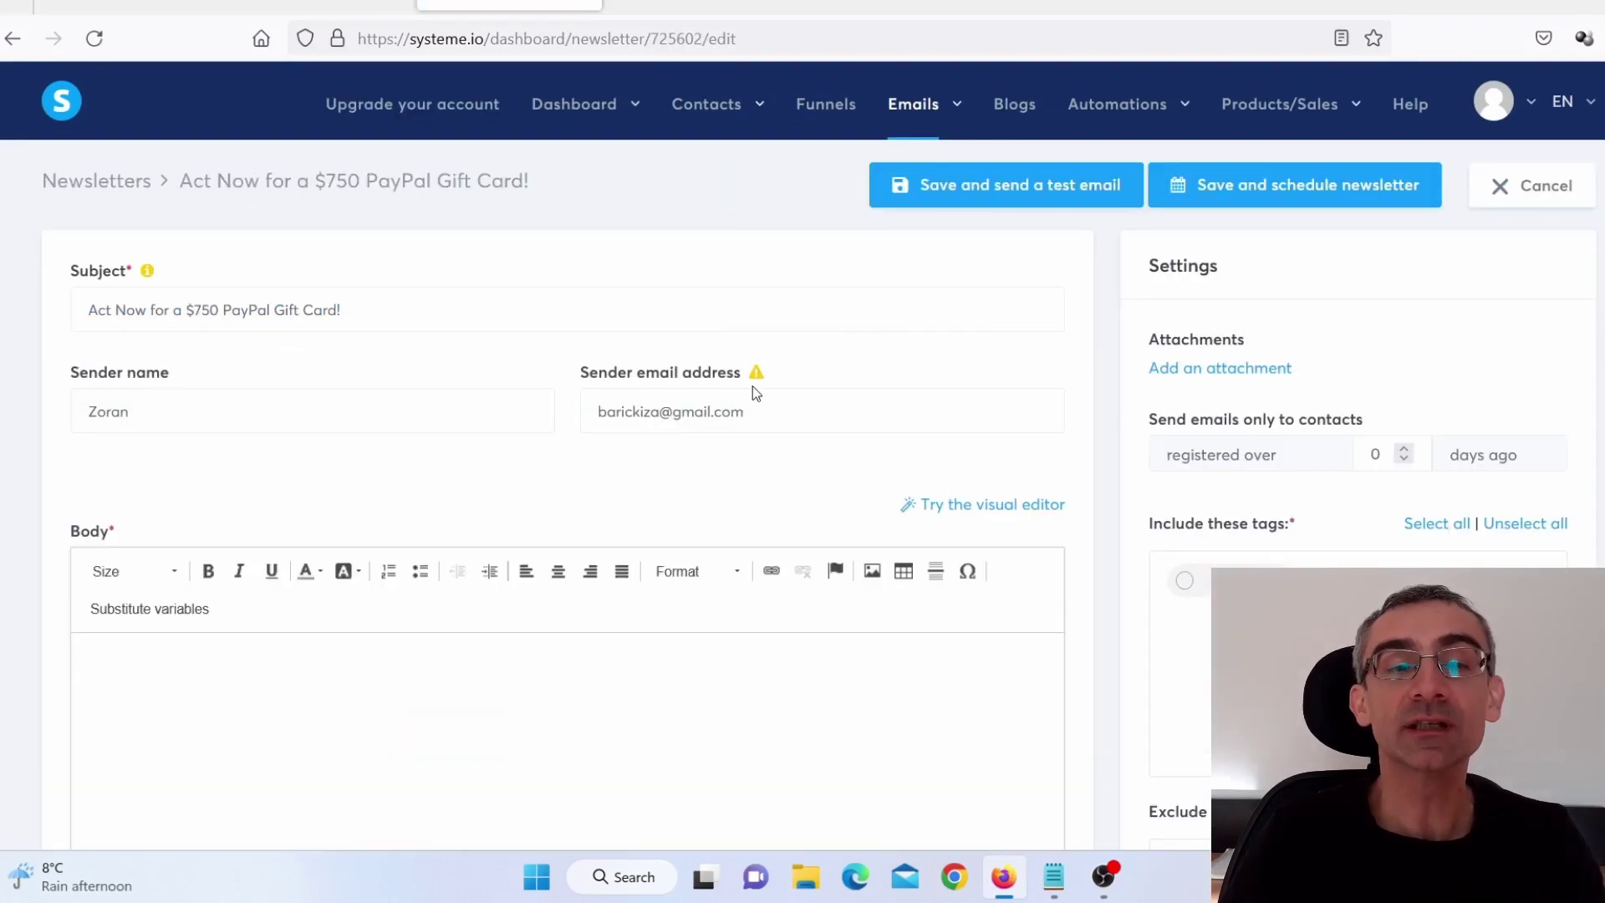
scroll(599, 627, "down", 6)
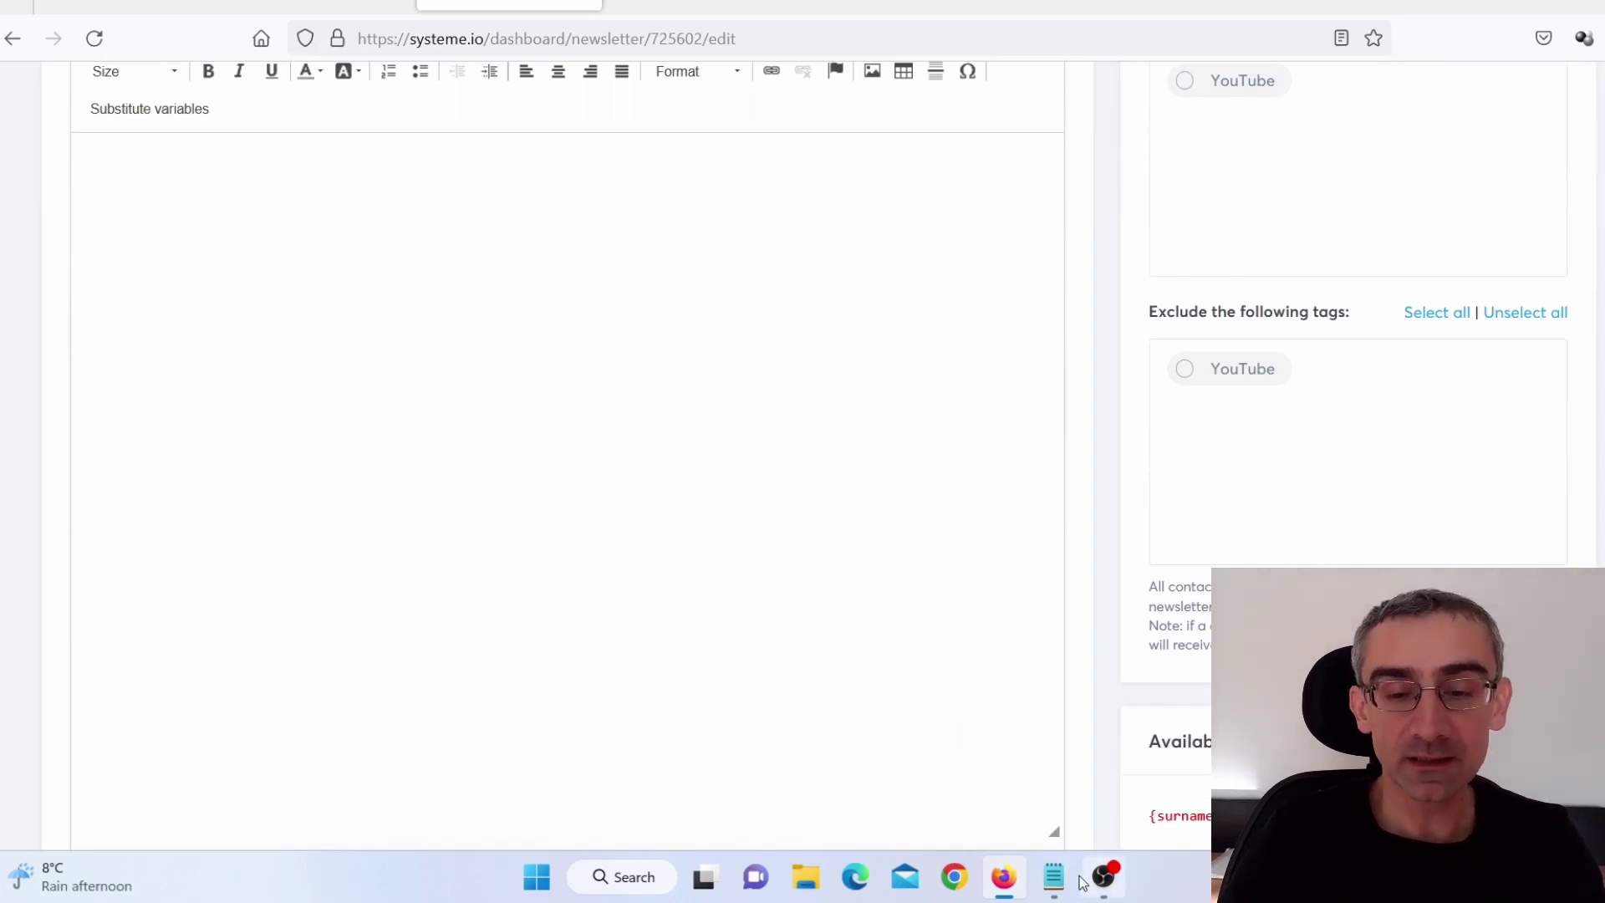
left_click(1053, 878)
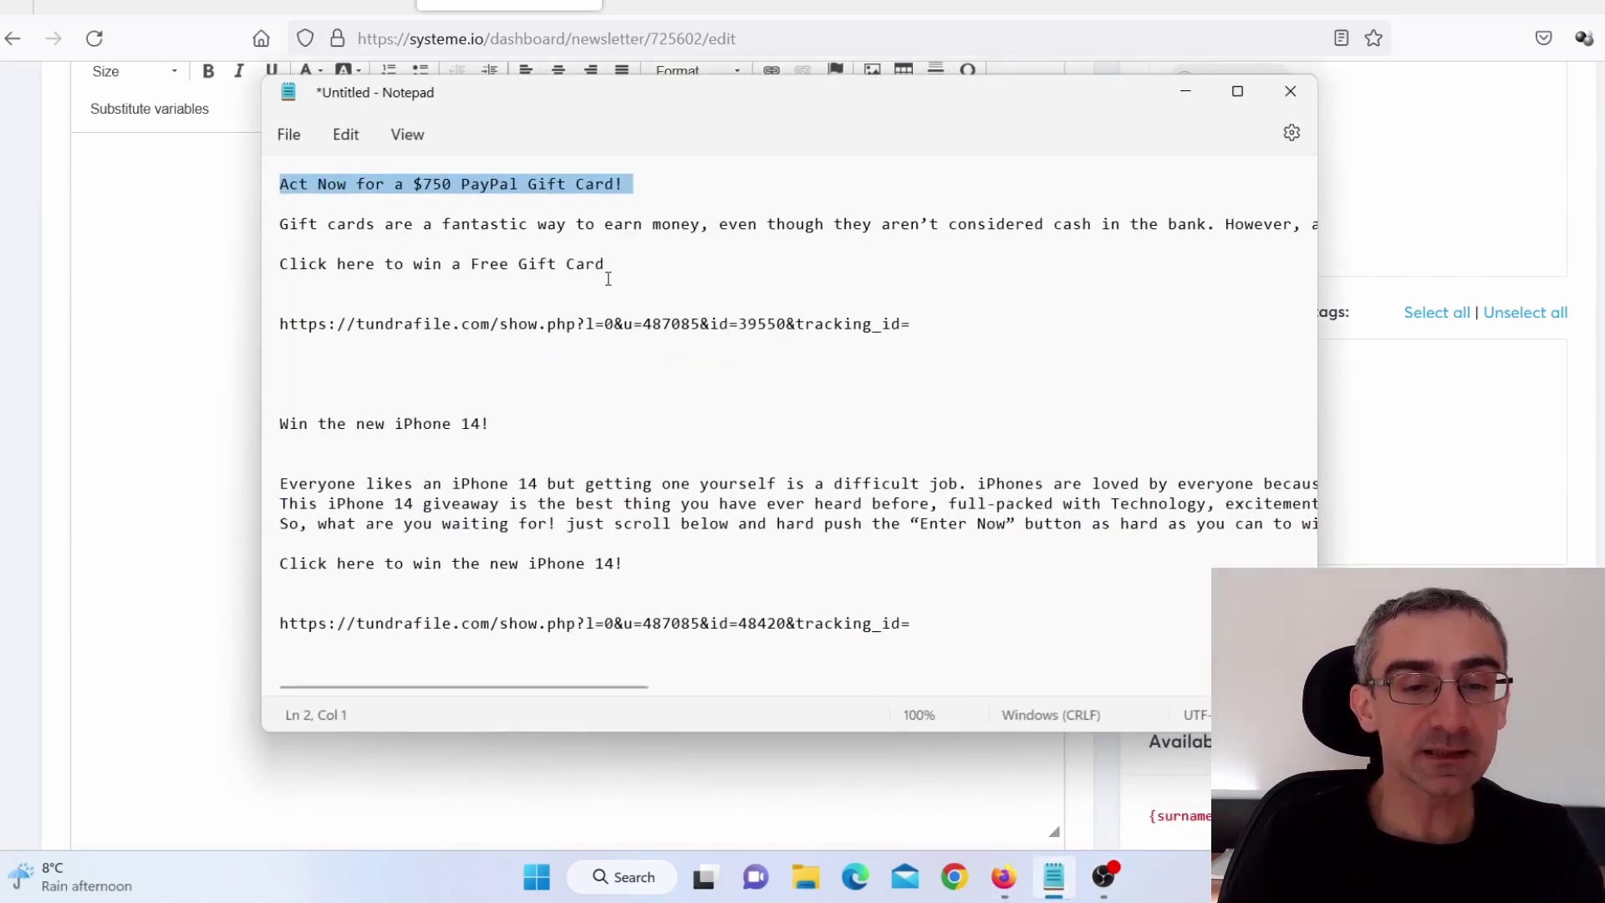
left_click_drag(618, 263, 269, 237)
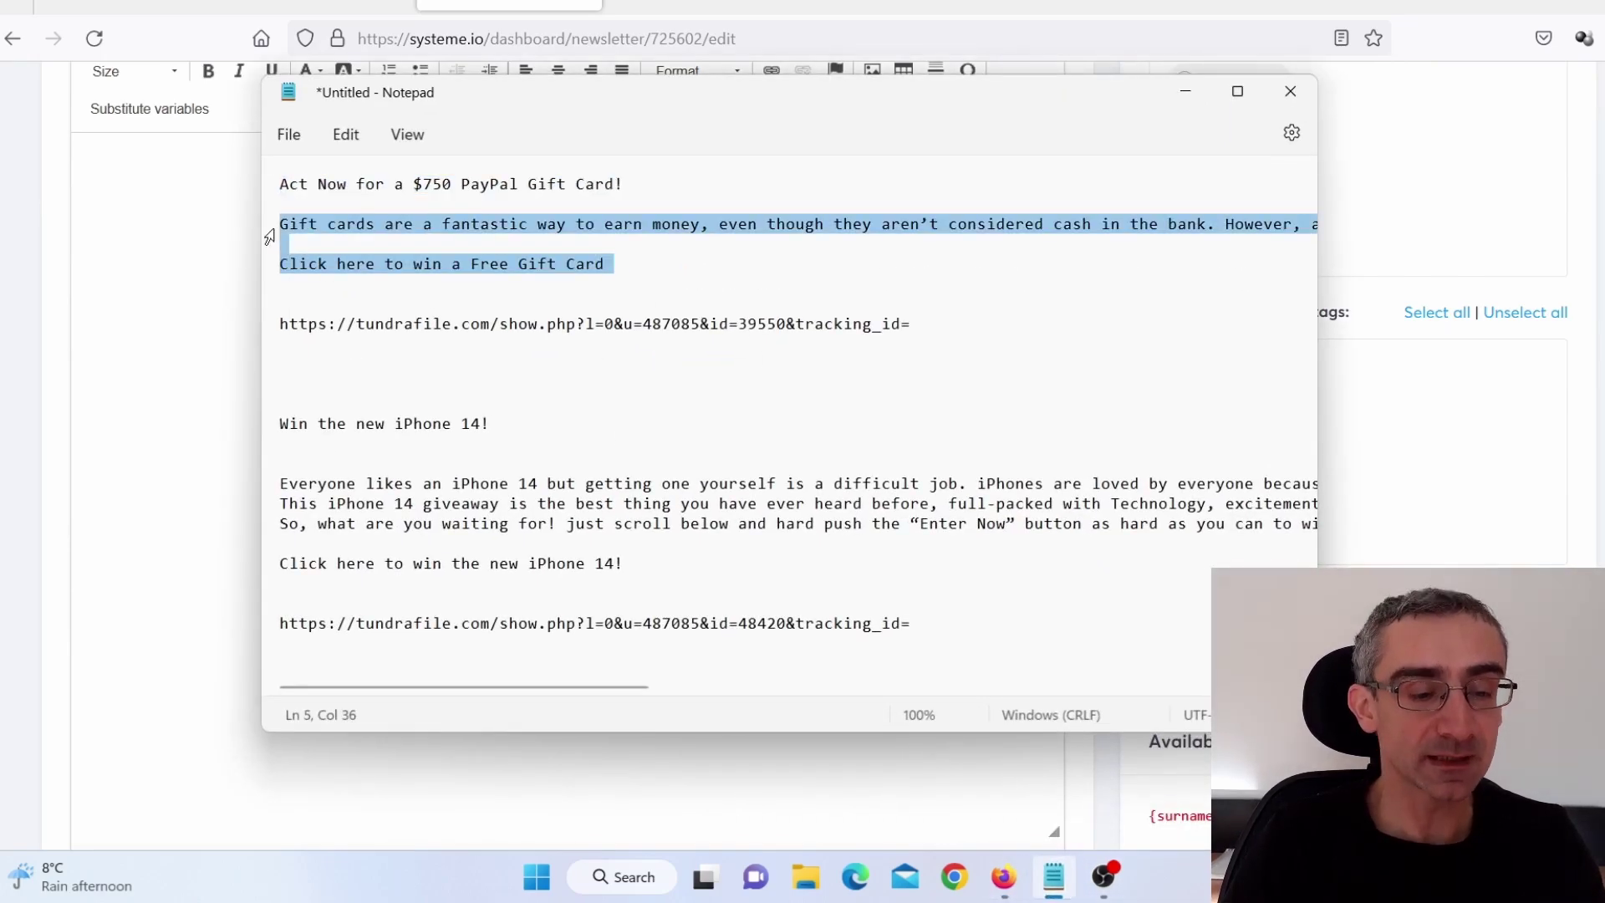
key("ctrl+c")
left_click(183, 326)
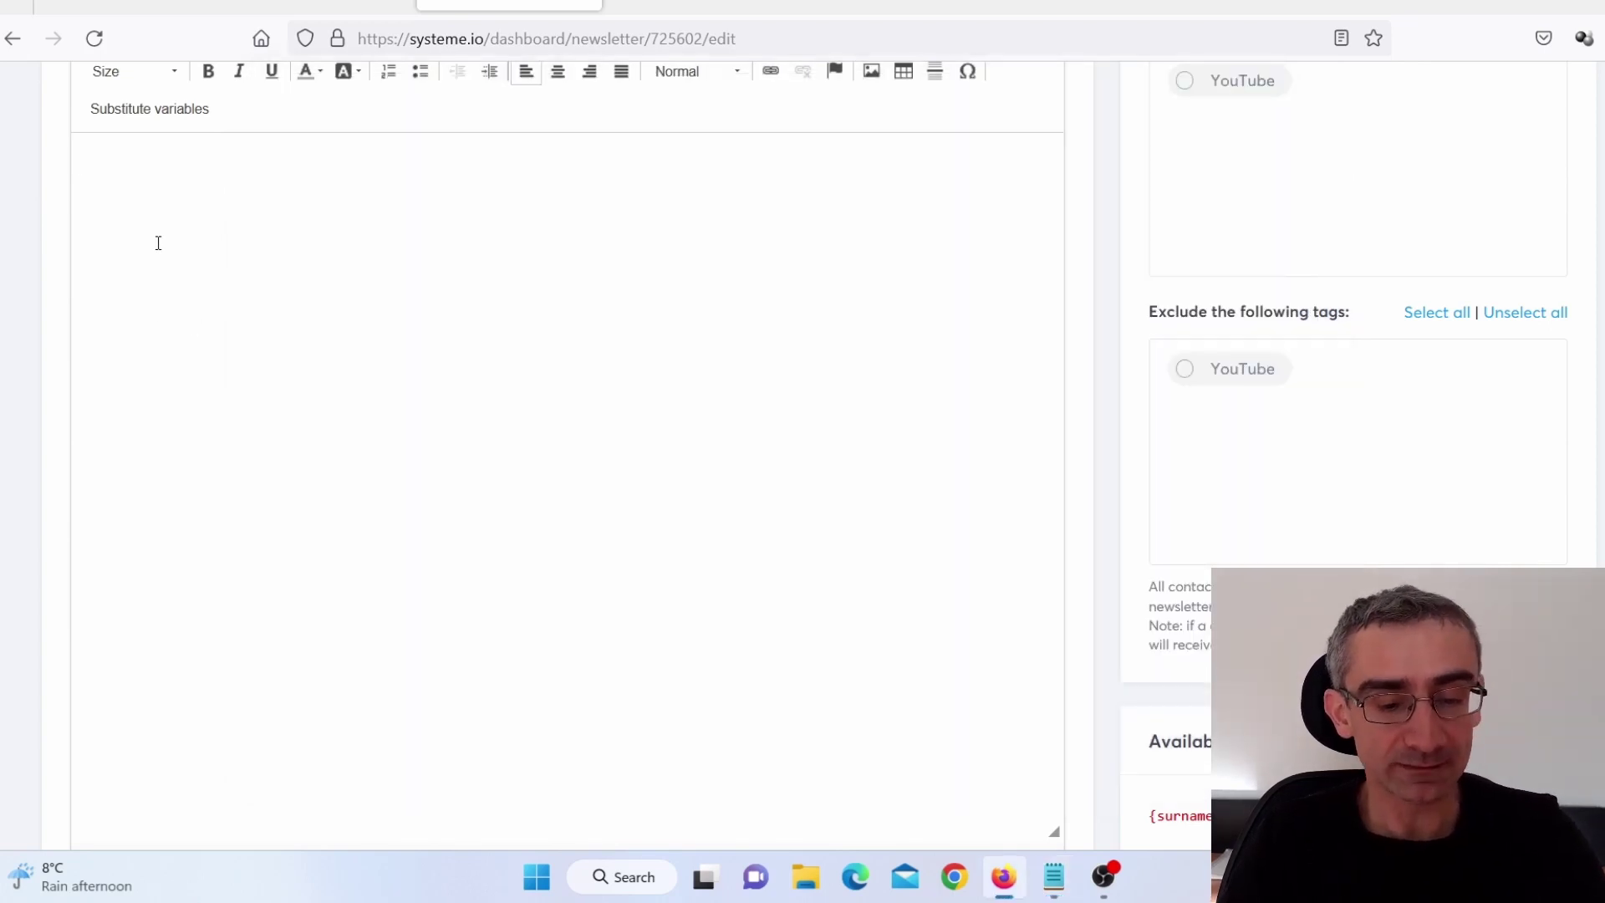
key("ctrl+v")
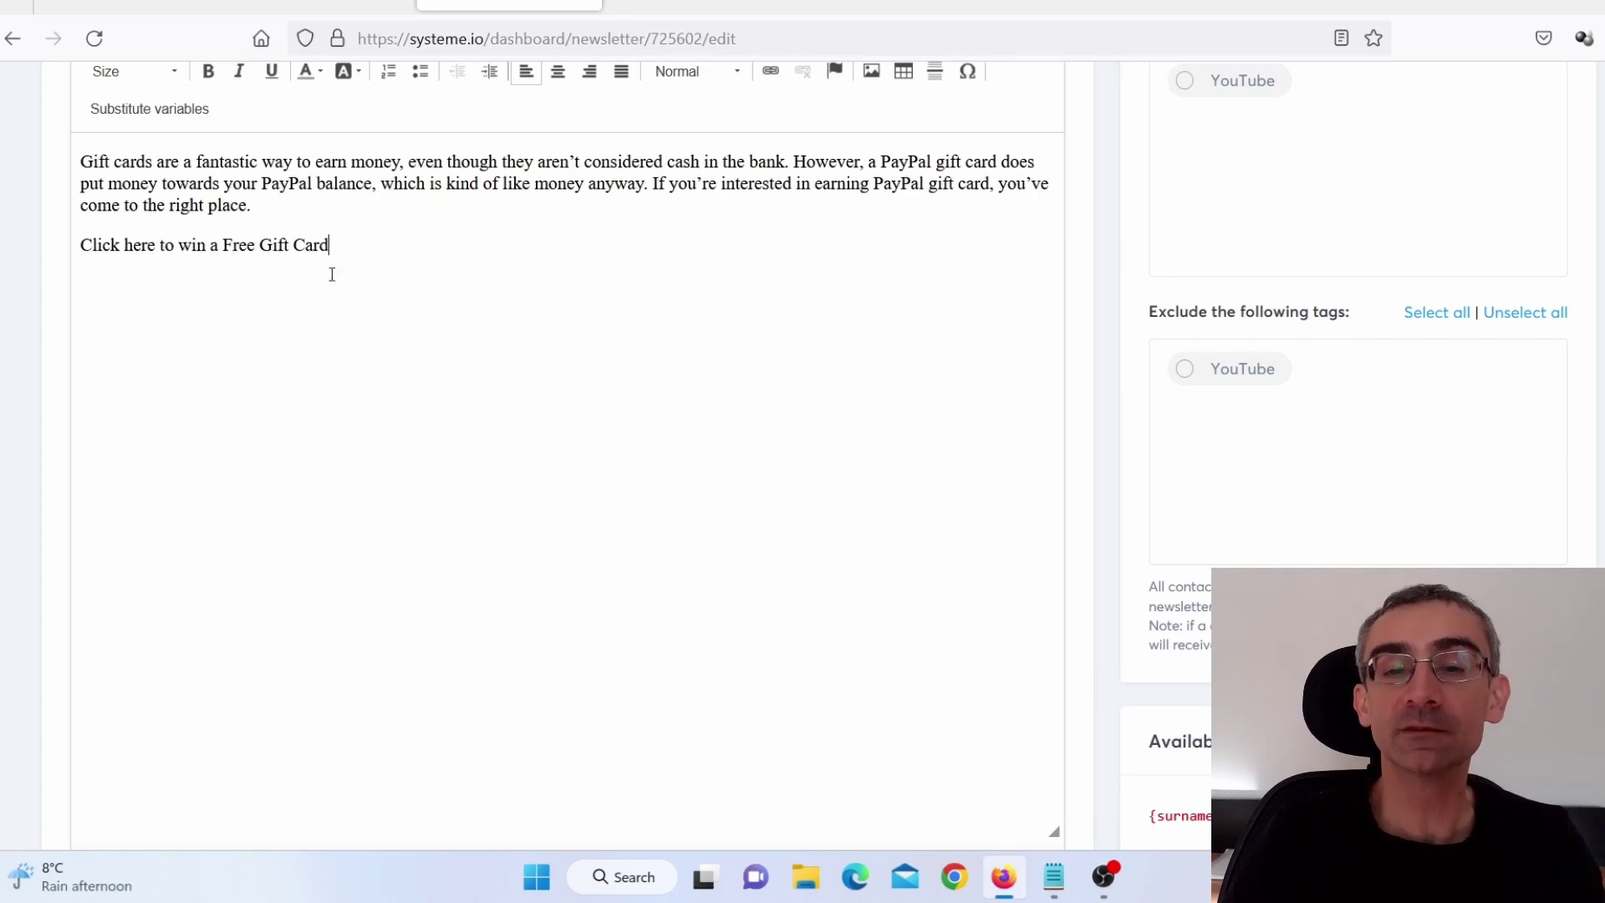
Step: Take the gift card offer URL from the Notepad draft for the newsletter
left_click(1054, 876)
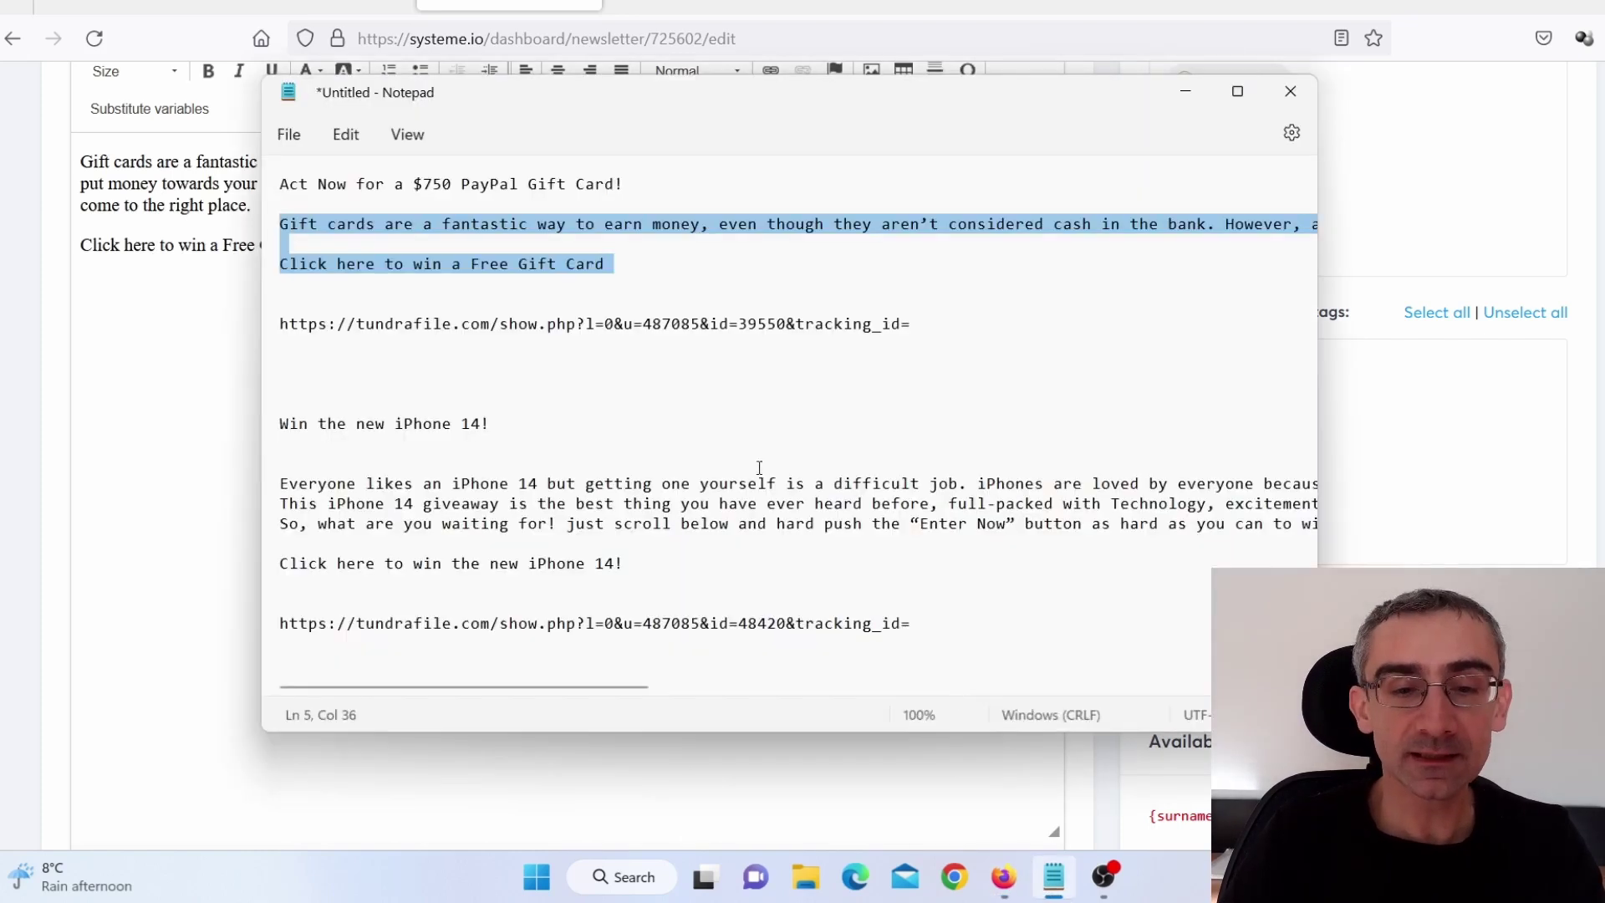
triple_click(919, 333)
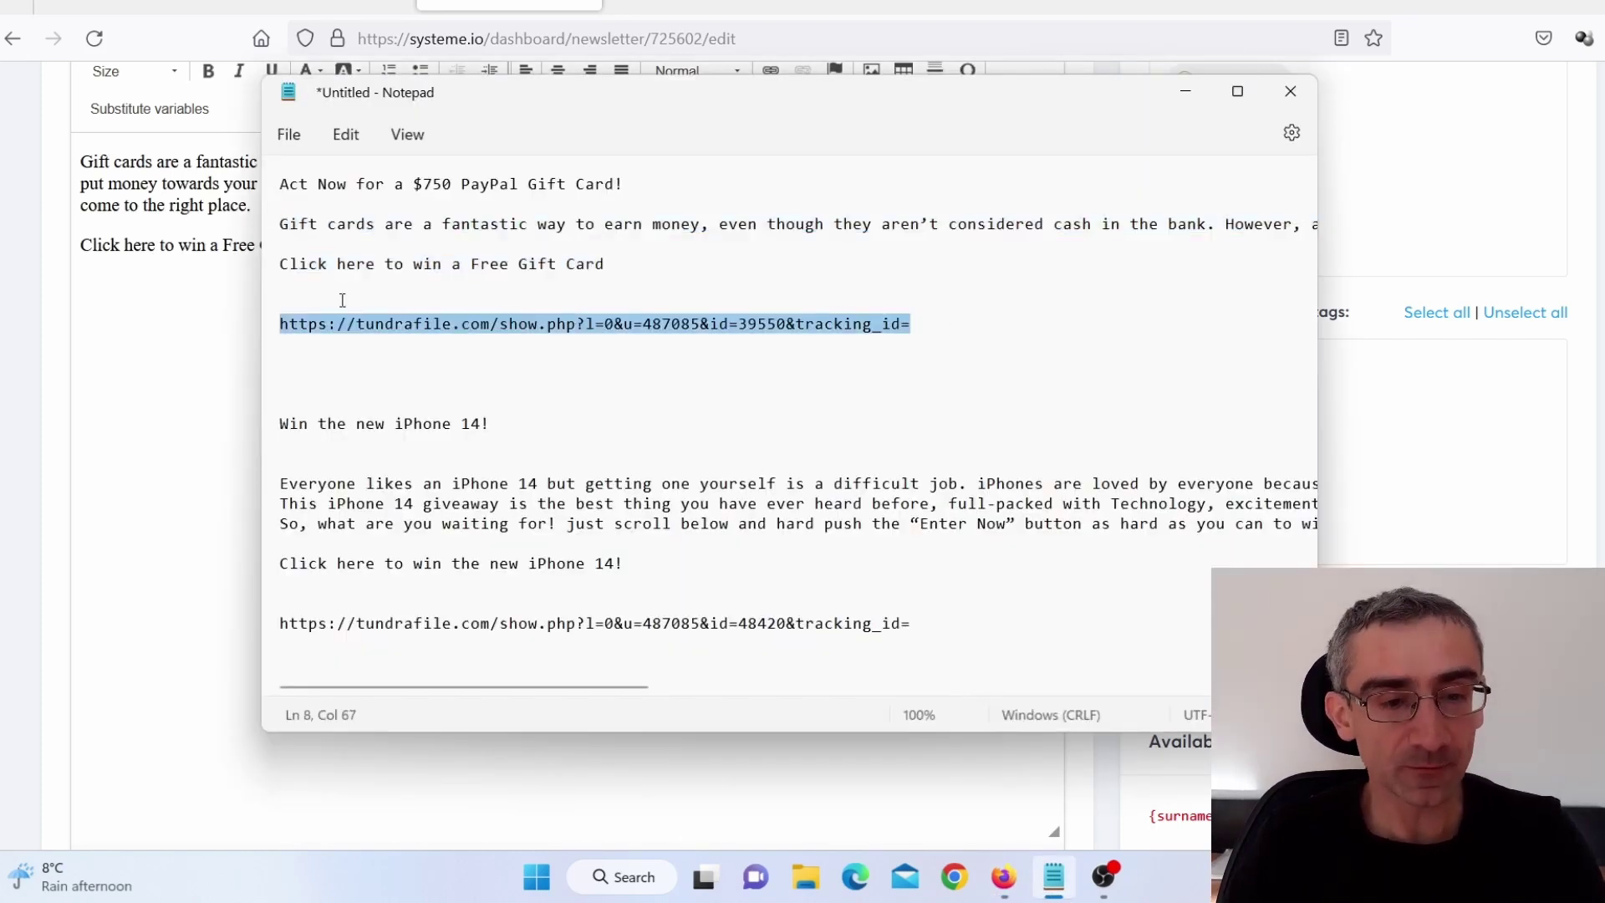
left_click(147, 412)
scroll(501, 518, "up", 3)
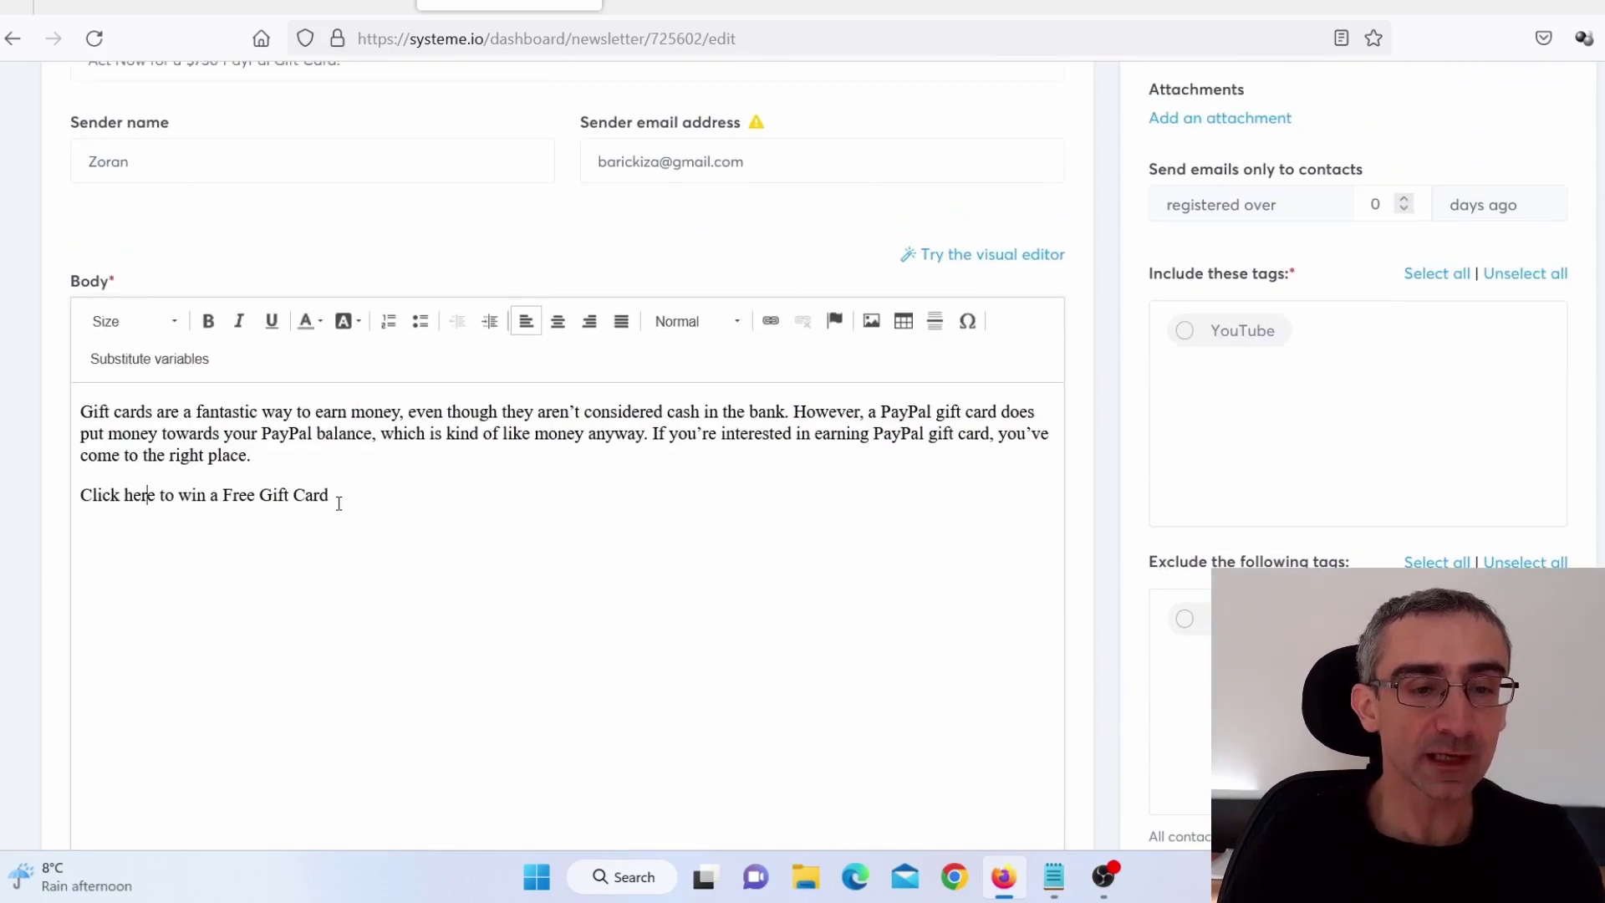
Step: Link the 'Click here to win a Free Gift Card' line to the CPA offer URL
left_click_drag(328, 494, 67, 490)
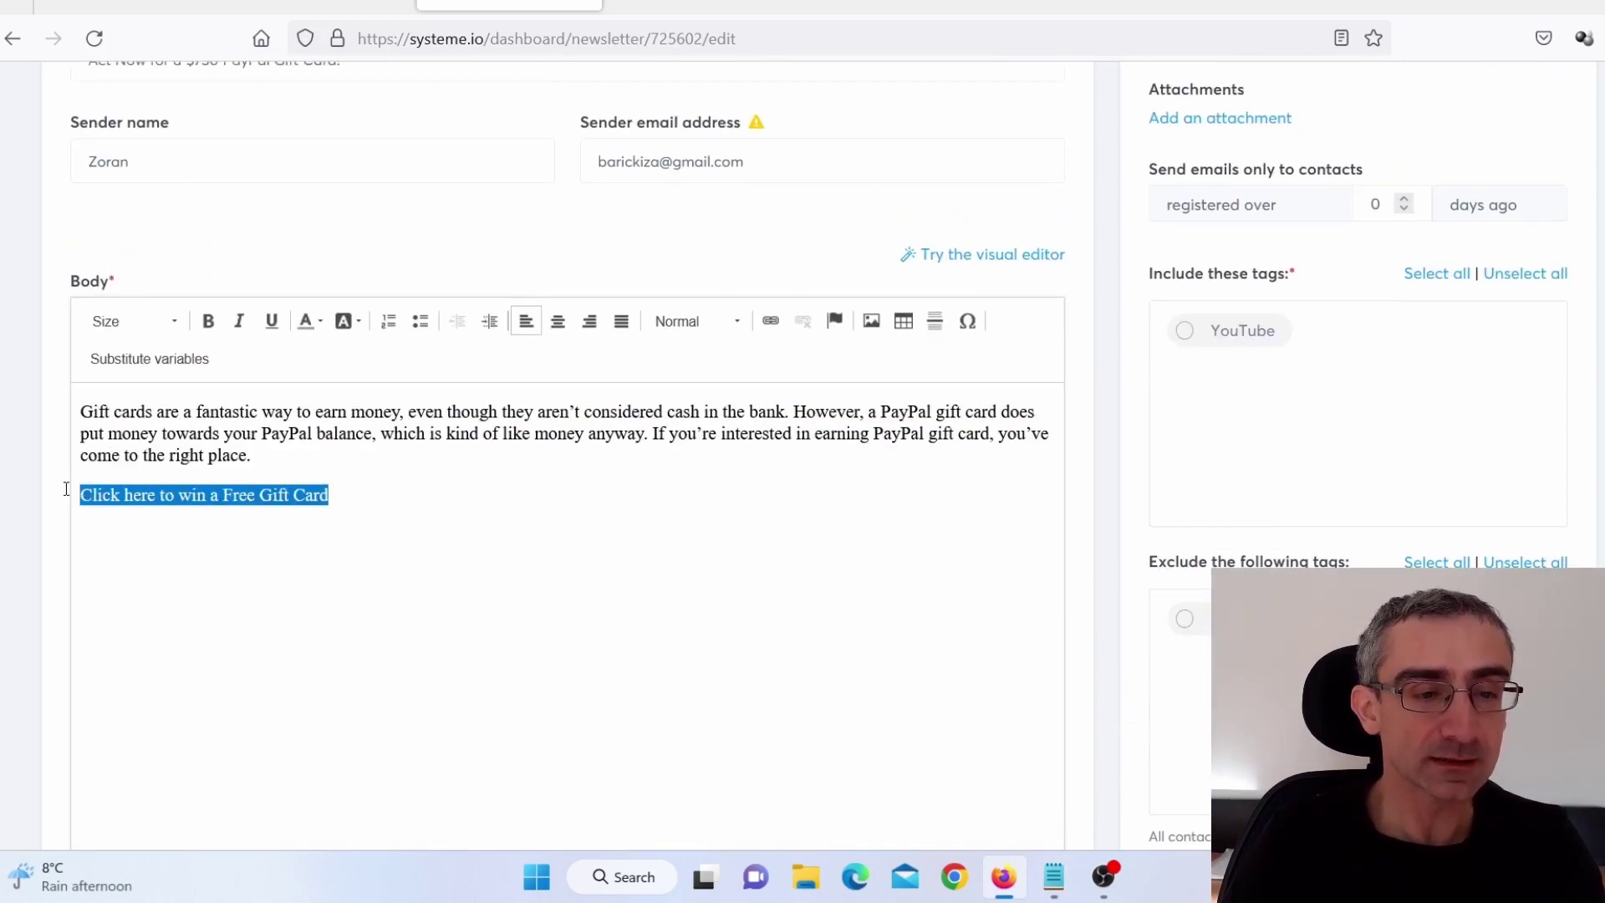
left_click(770, 321)
left_click(778, 525)
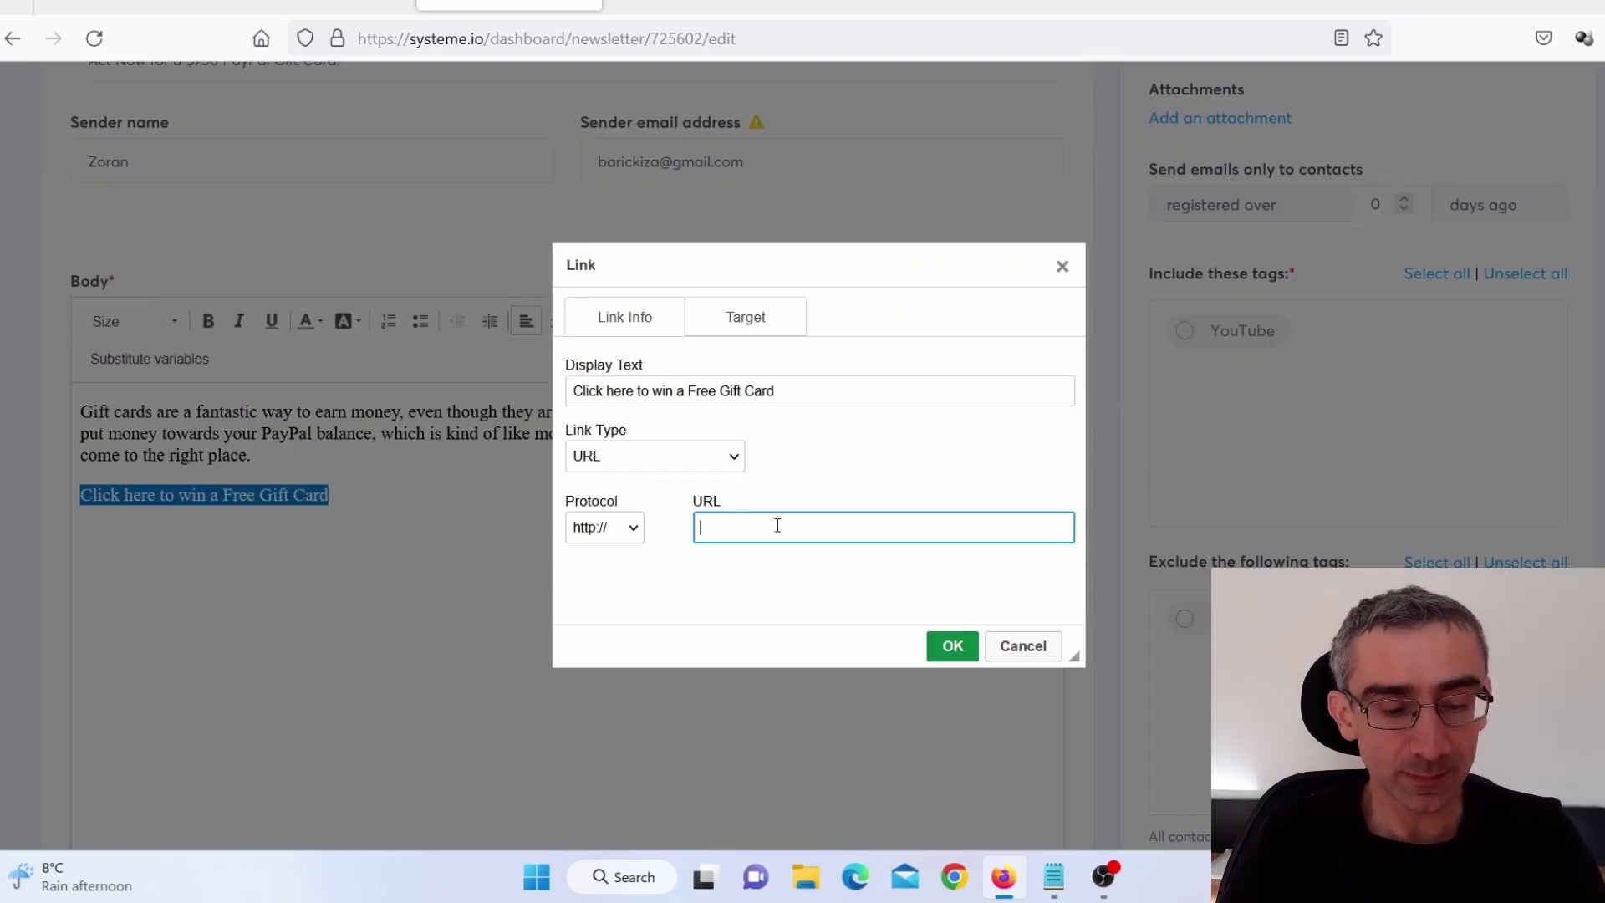
key("ctrl+v")
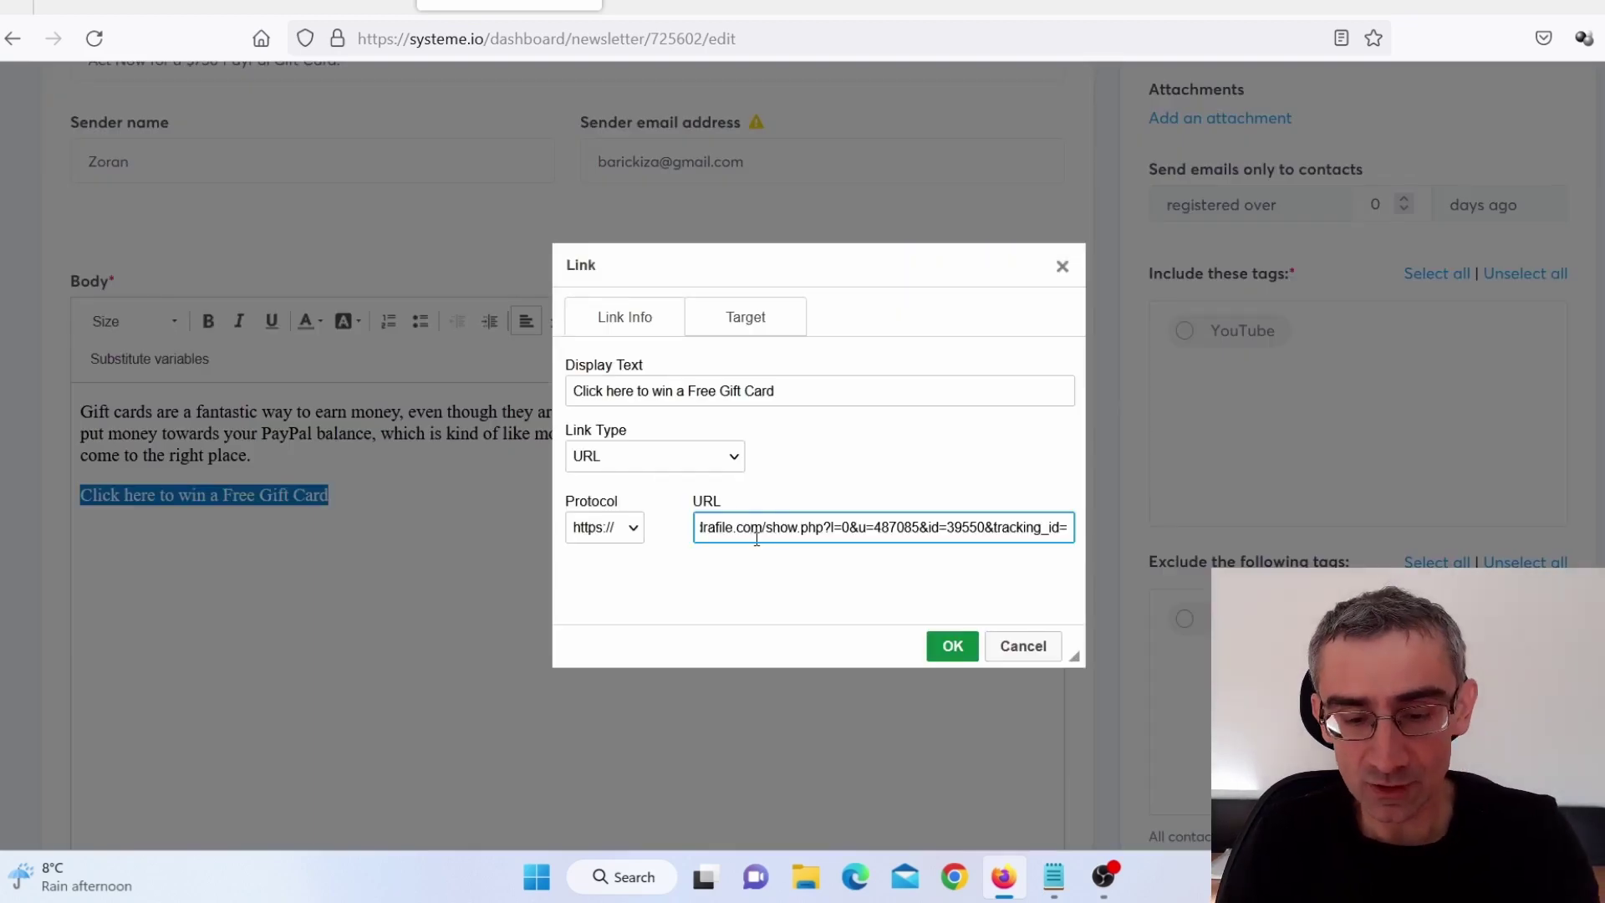
key("Home")
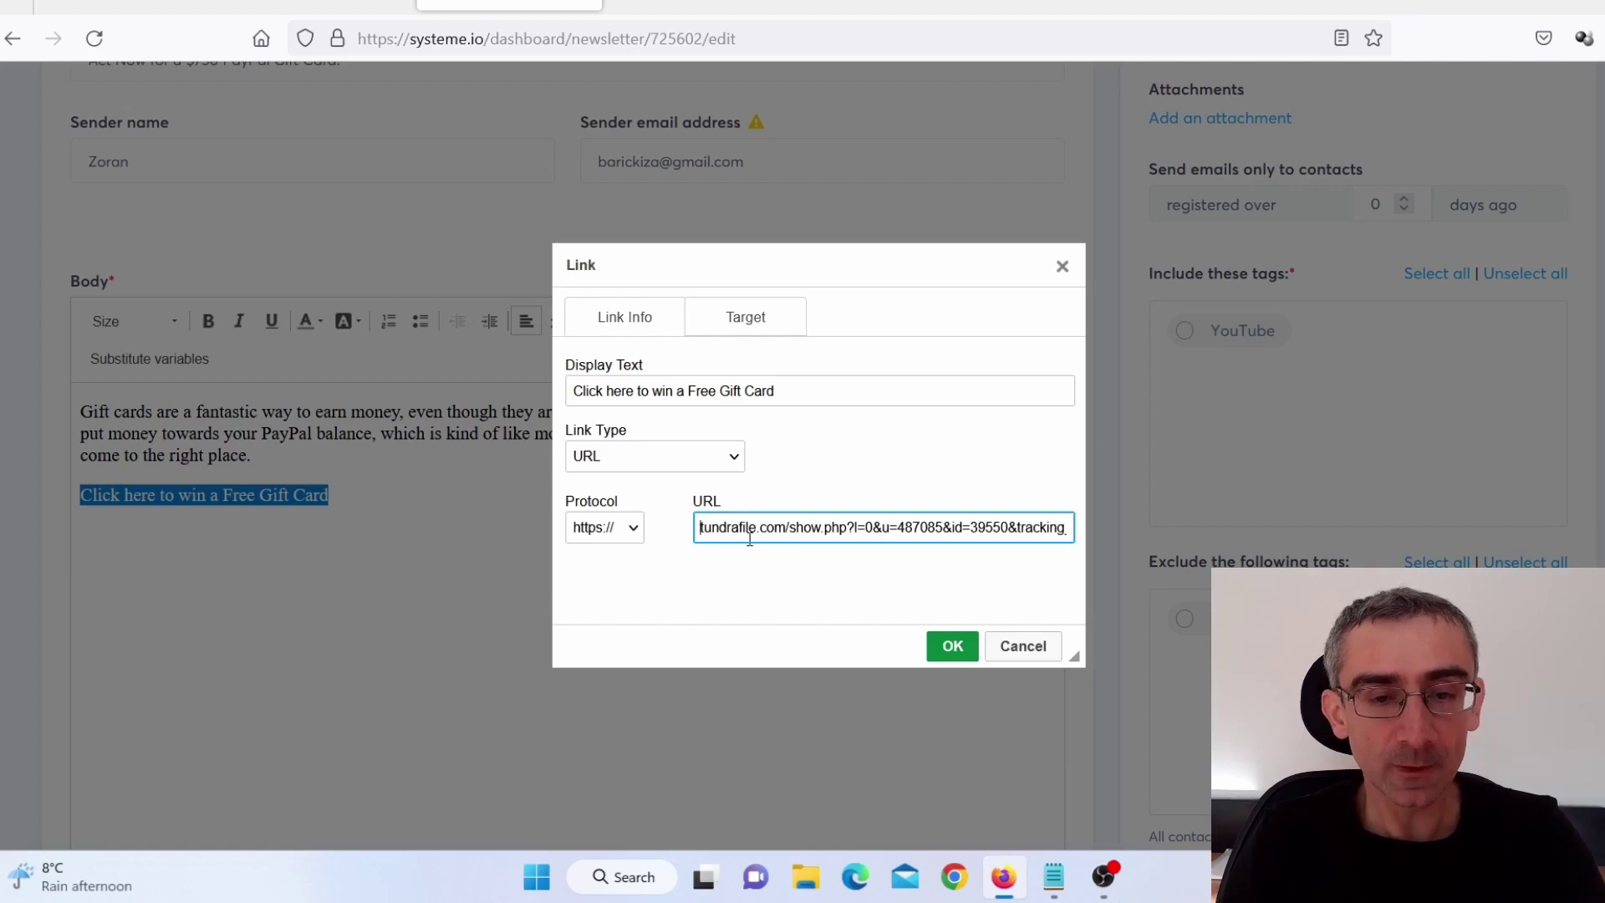
left_click(938, 646)
Step: Make the linked line bold and include contacts tagged YouTube
left_click(602, 498)
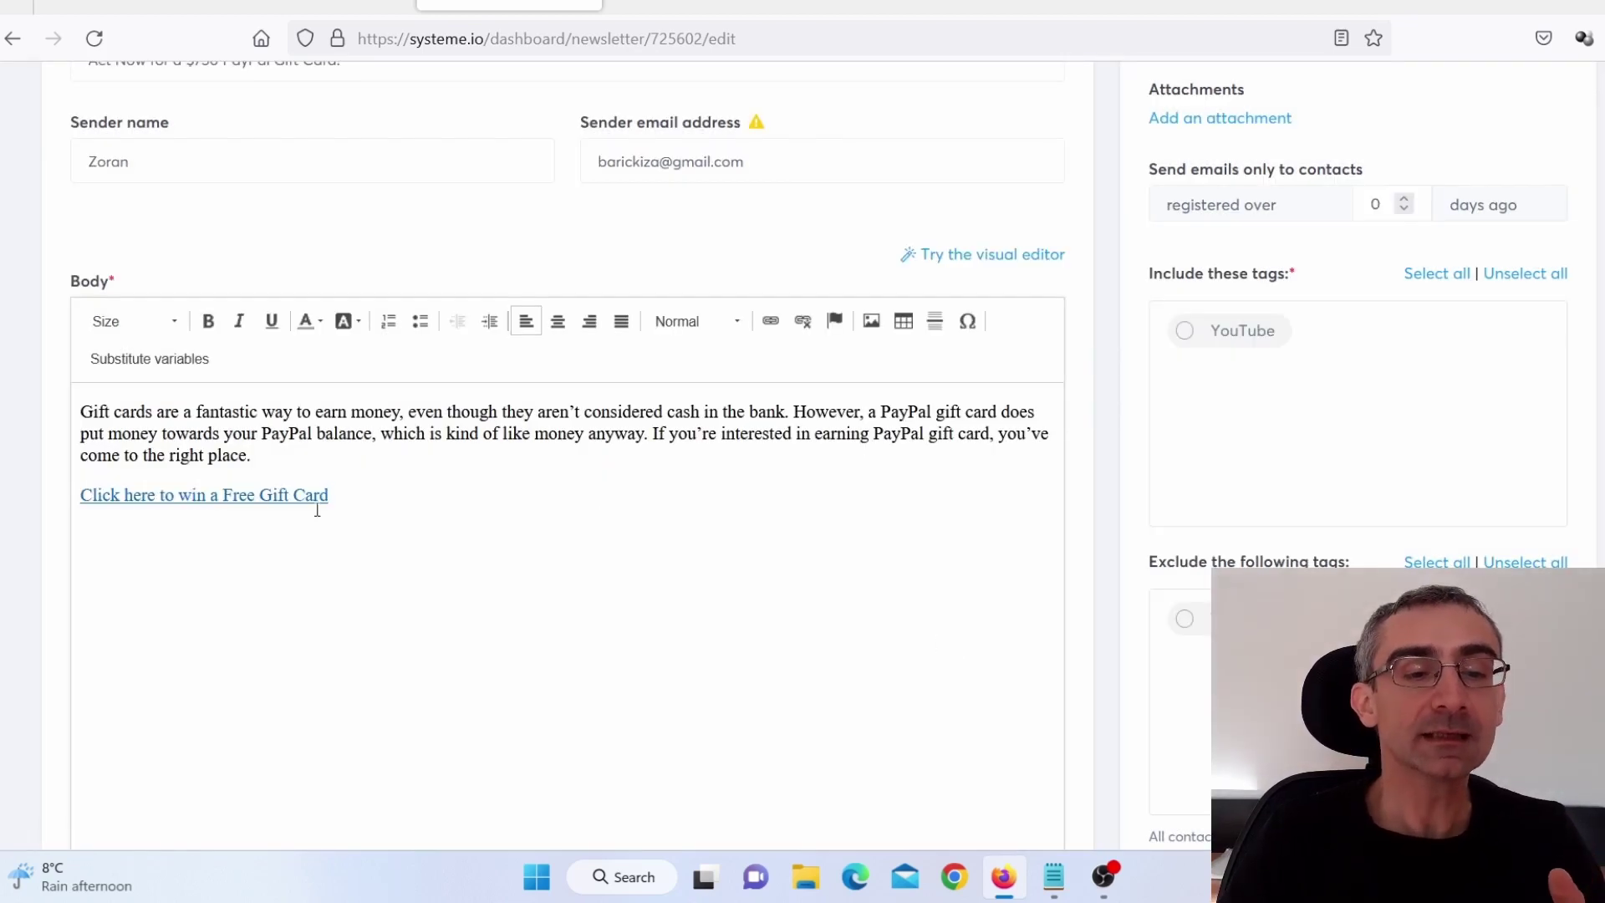
left_click_drag(331, 496, 77, 495)
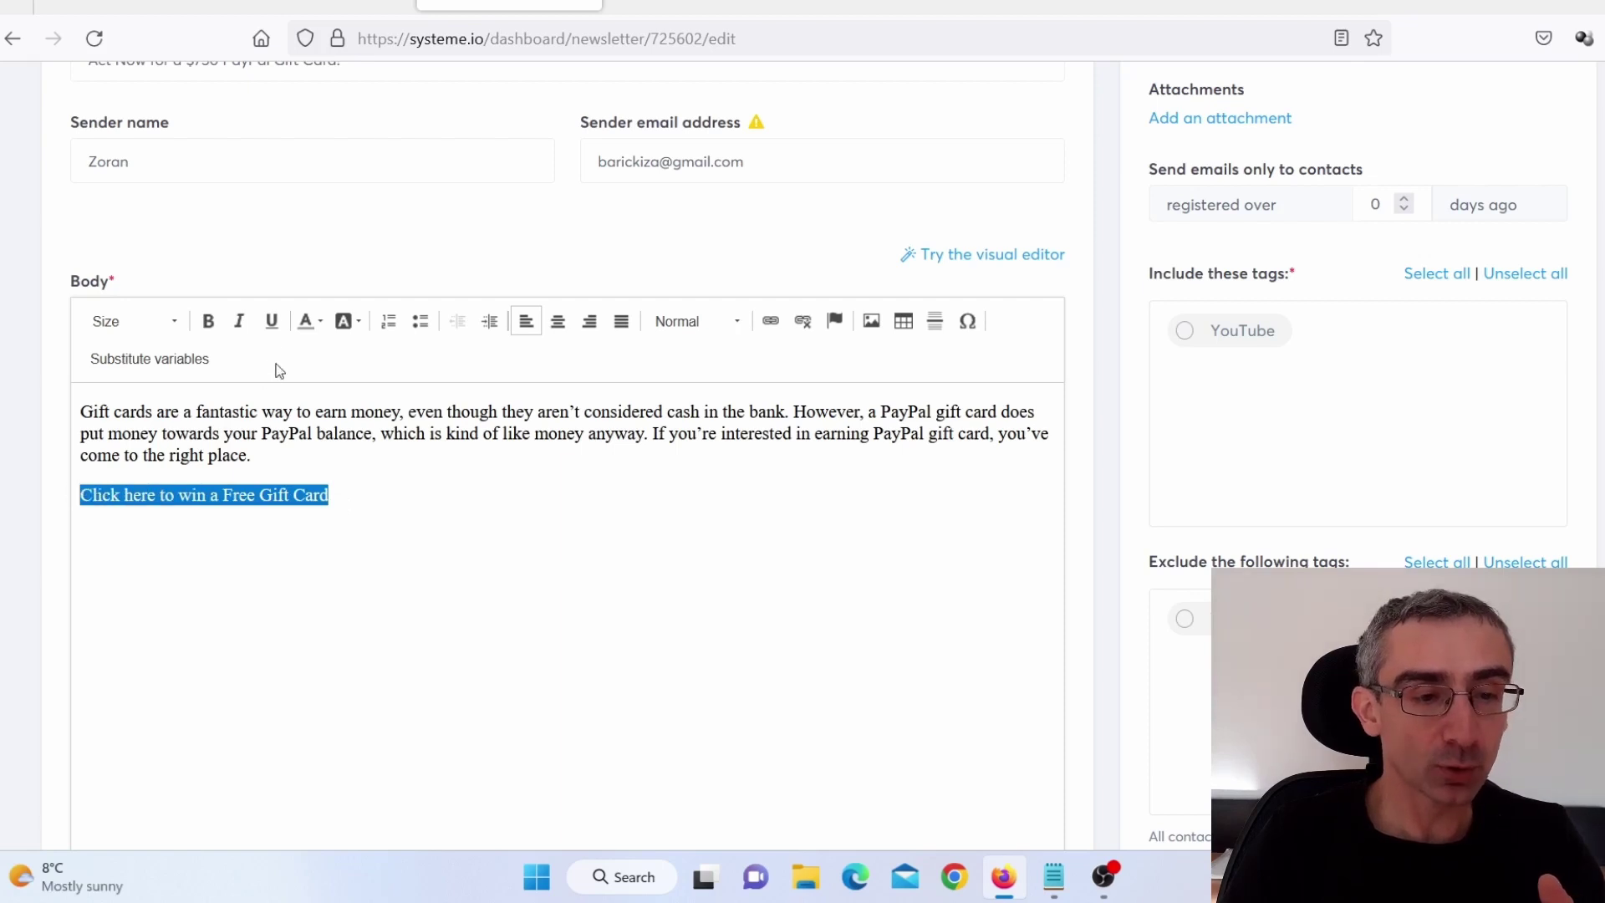
left_click(208, 321)
left_click(439, 506)
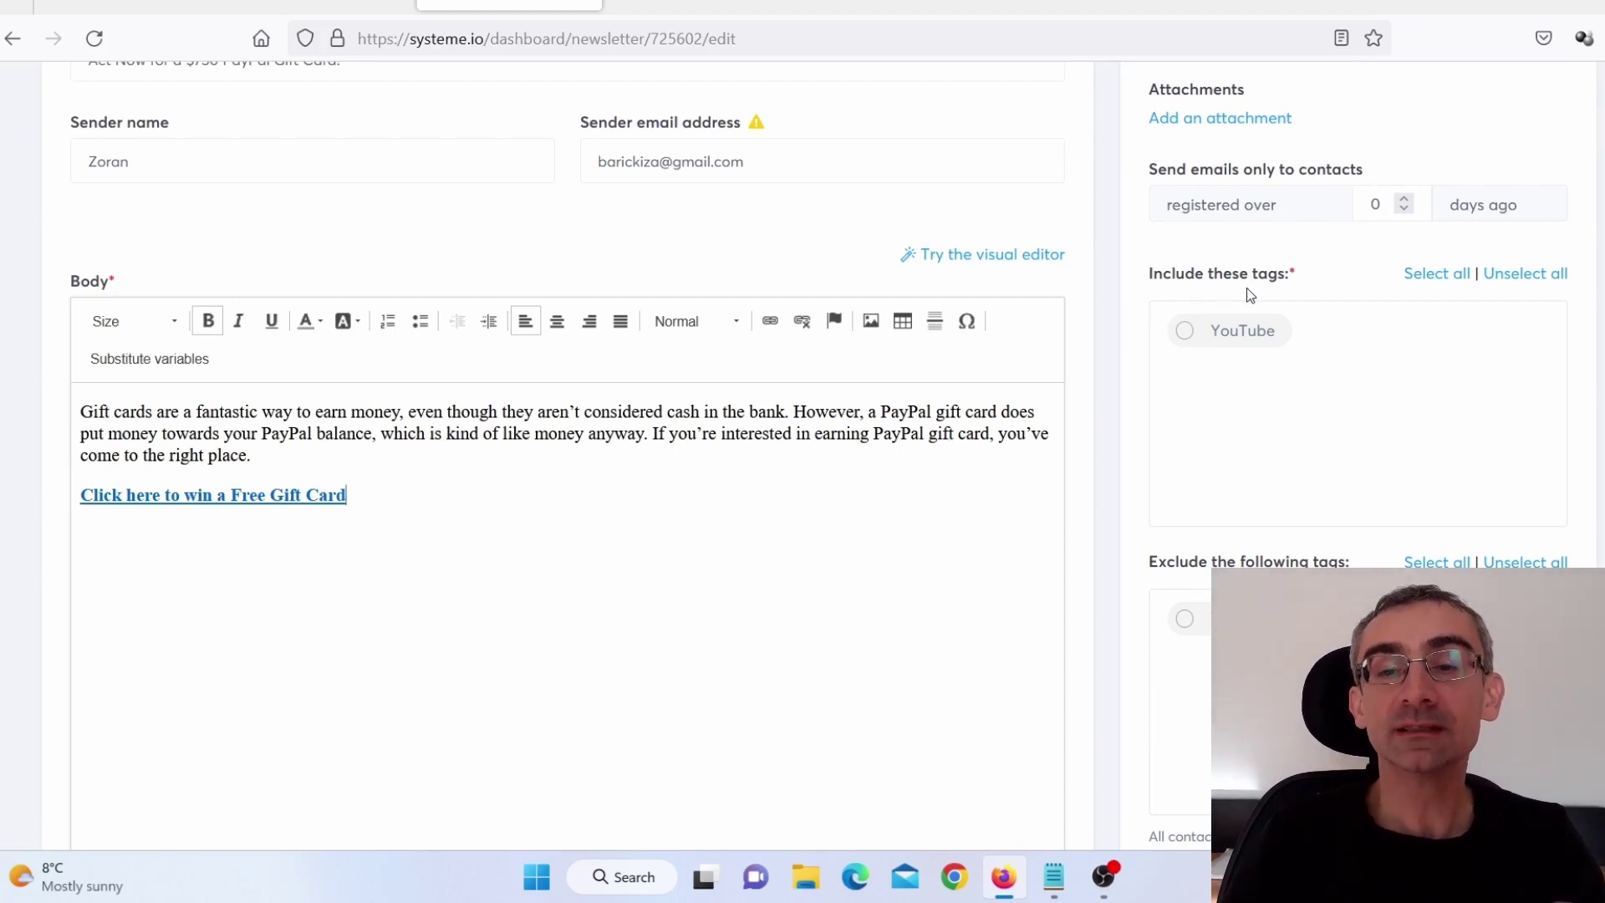
left_click(1246, 343)
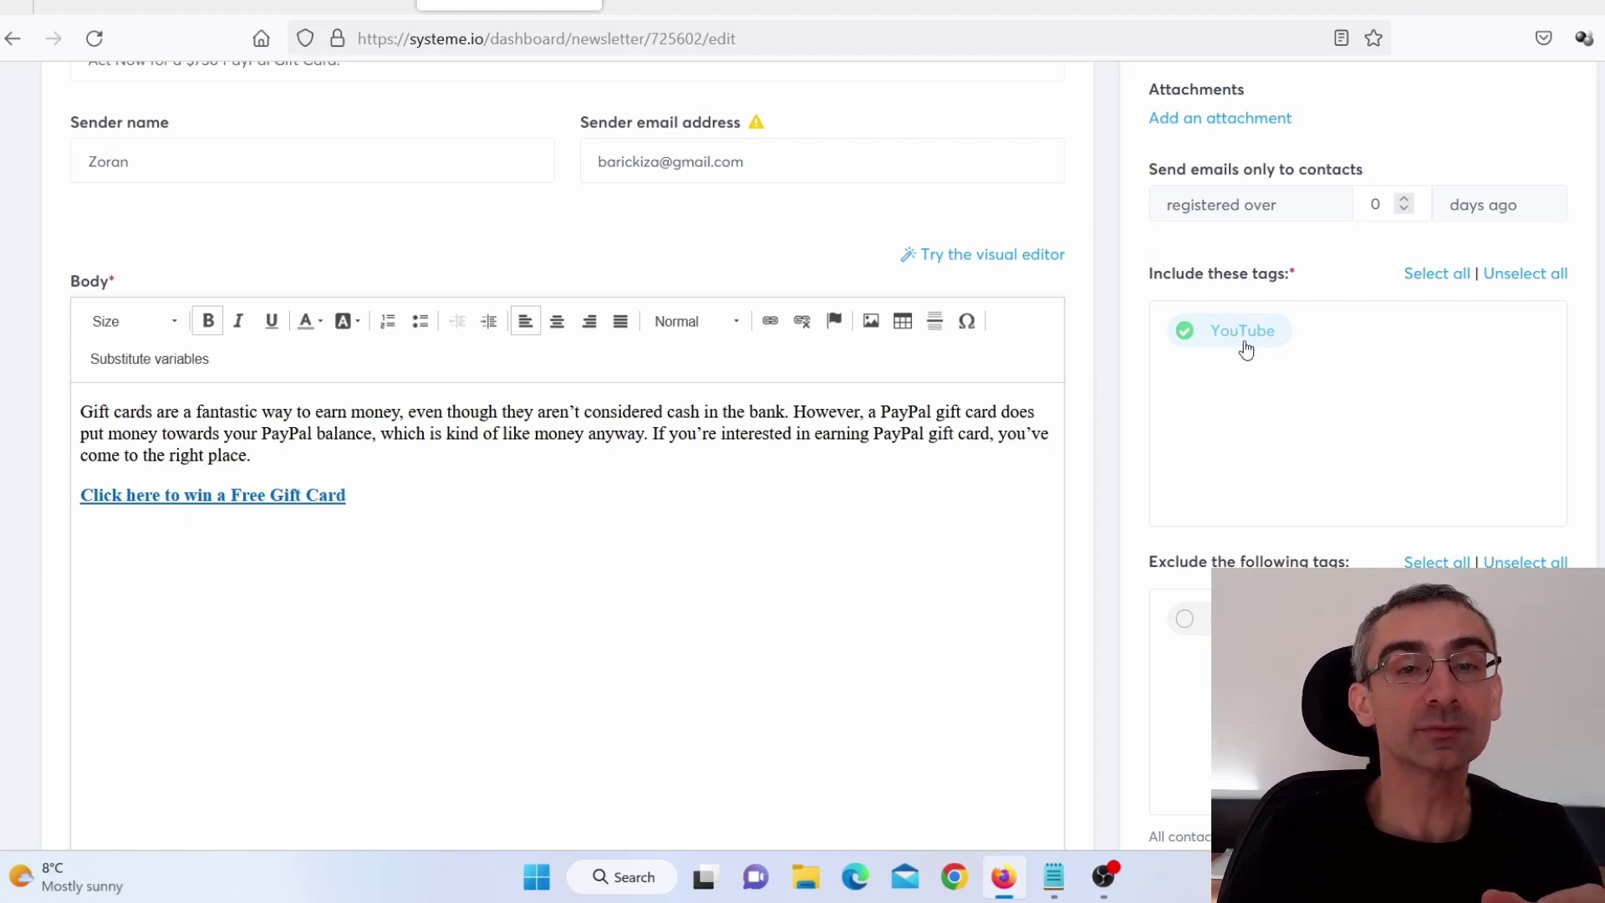
scroll(1132, 443, "up", 3)
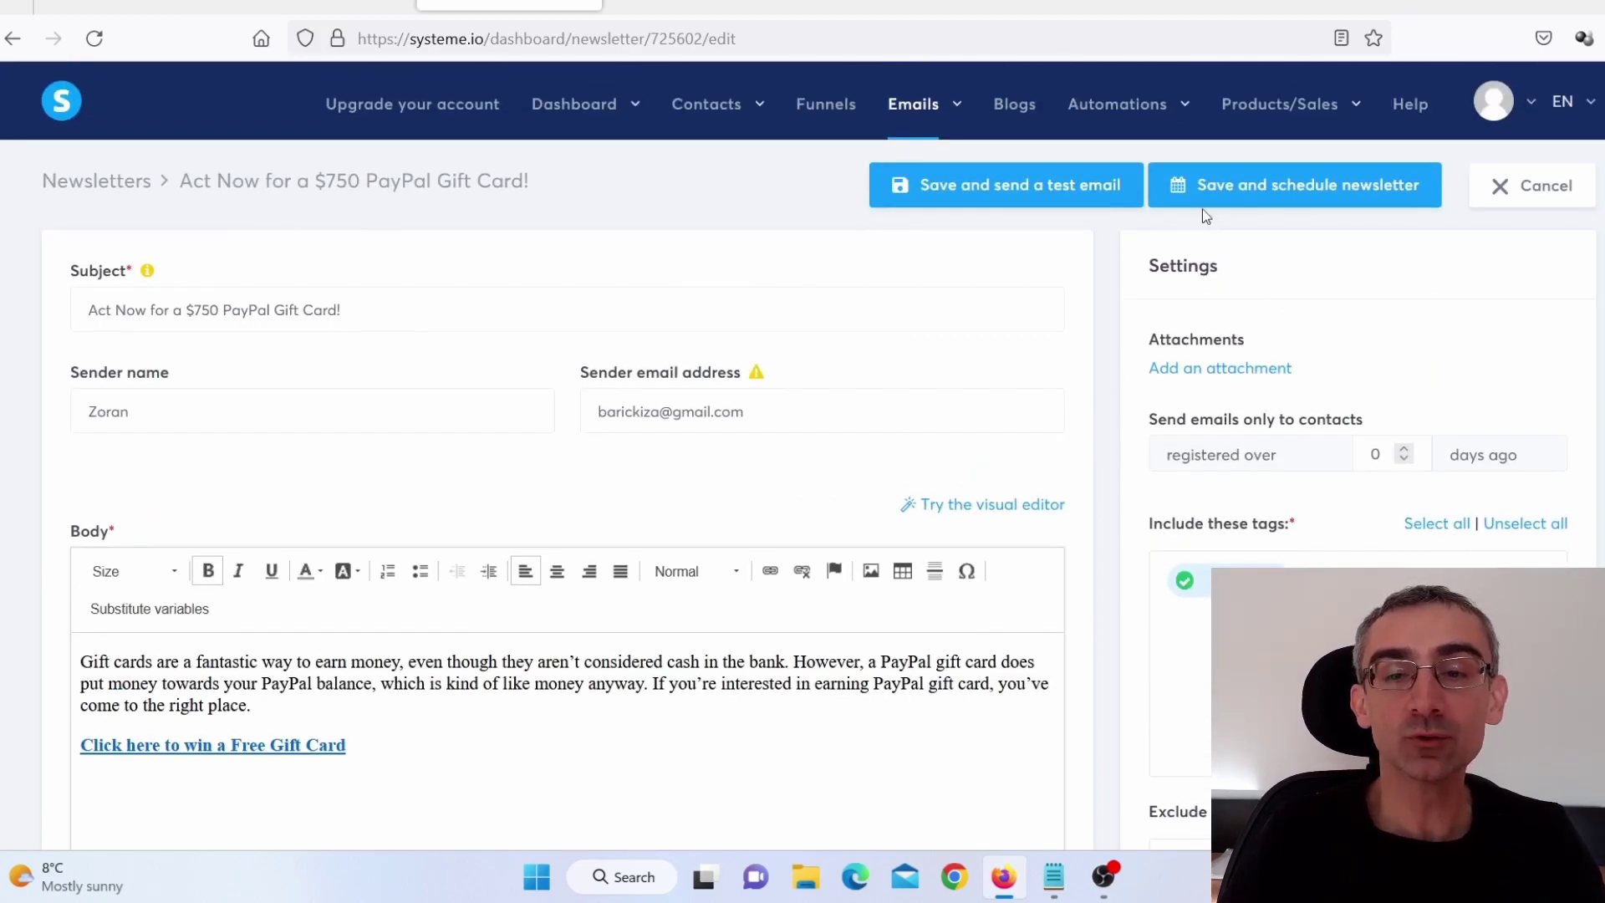
Step: Save the newsletter and inspect the Send at picker, leaving it at 6/12/2022 9:27
left_click(1256, 185)
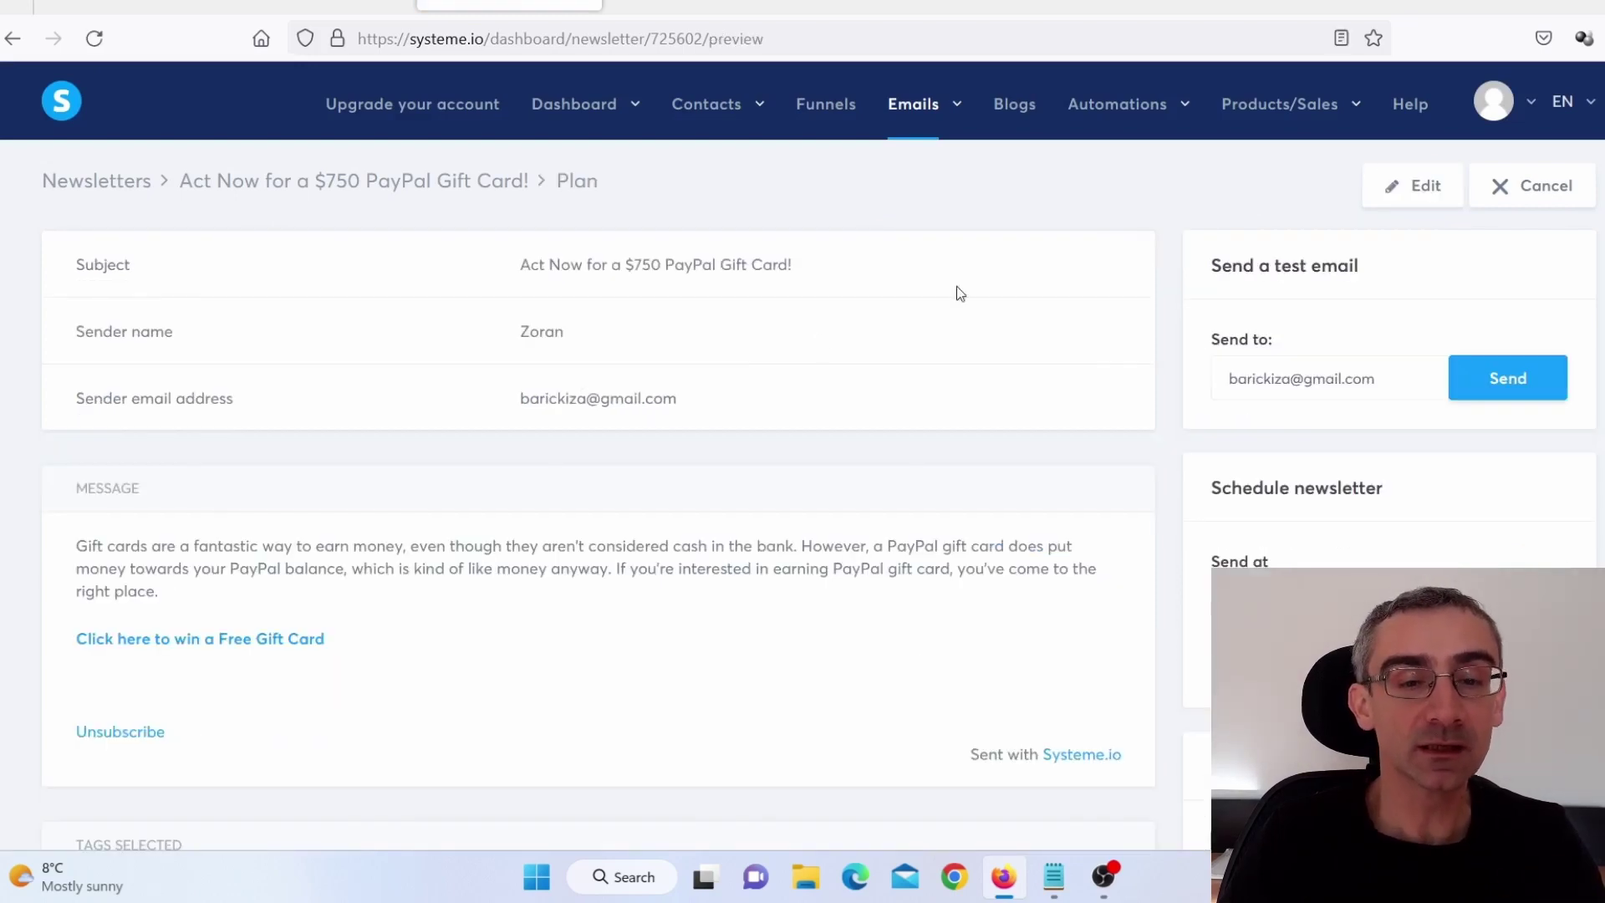
scroll(1212, 633, "down", 2)
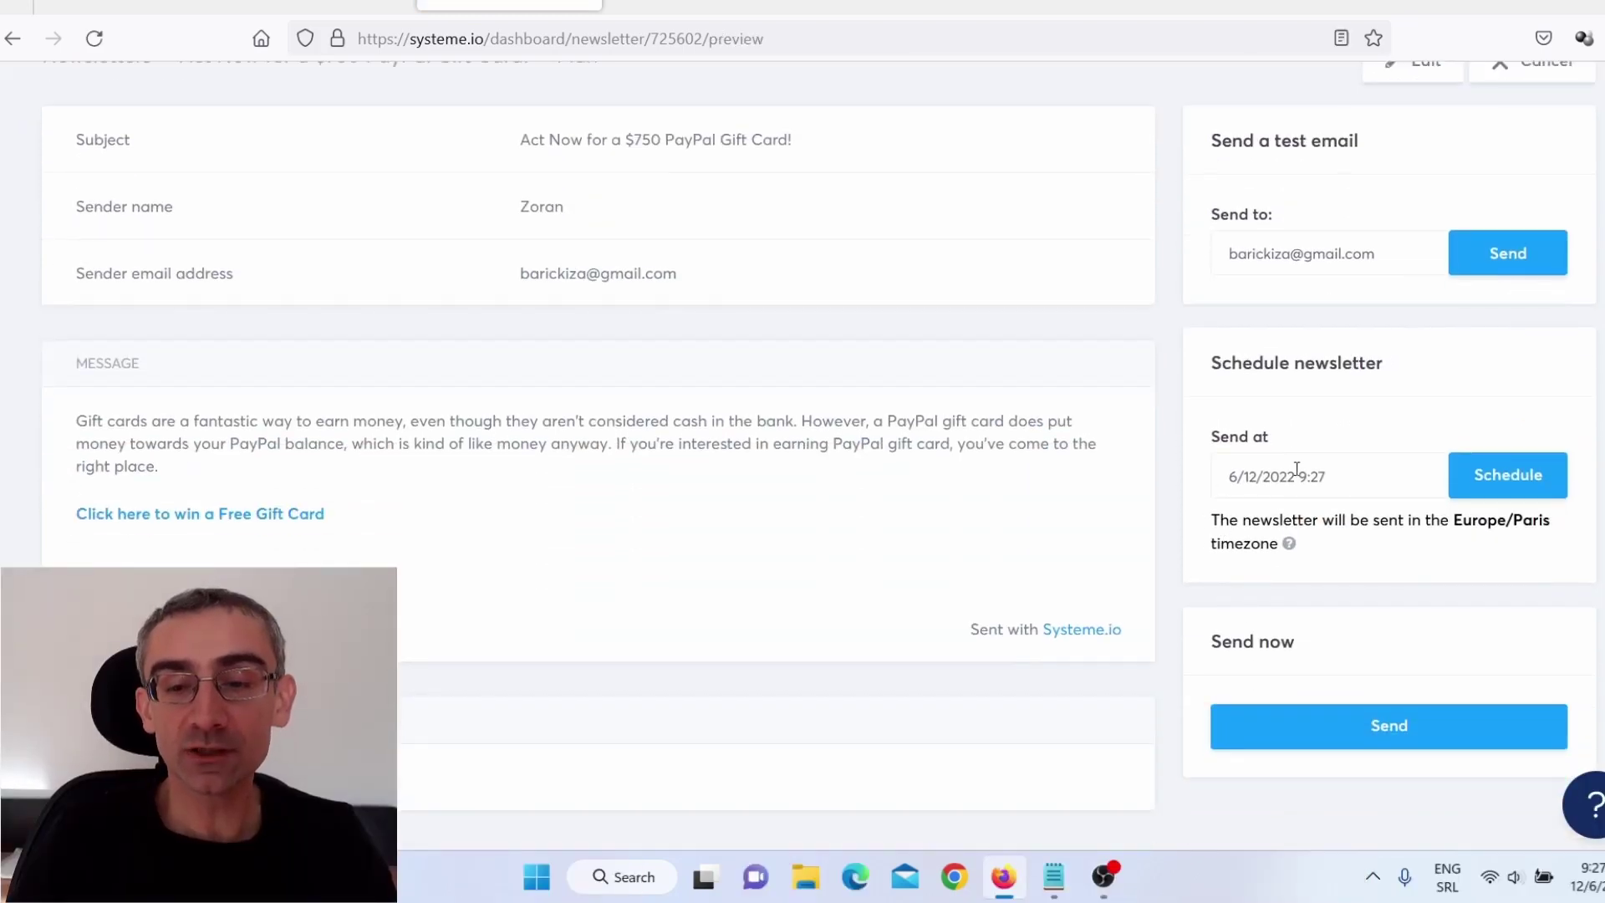
left_click(1301, 475)
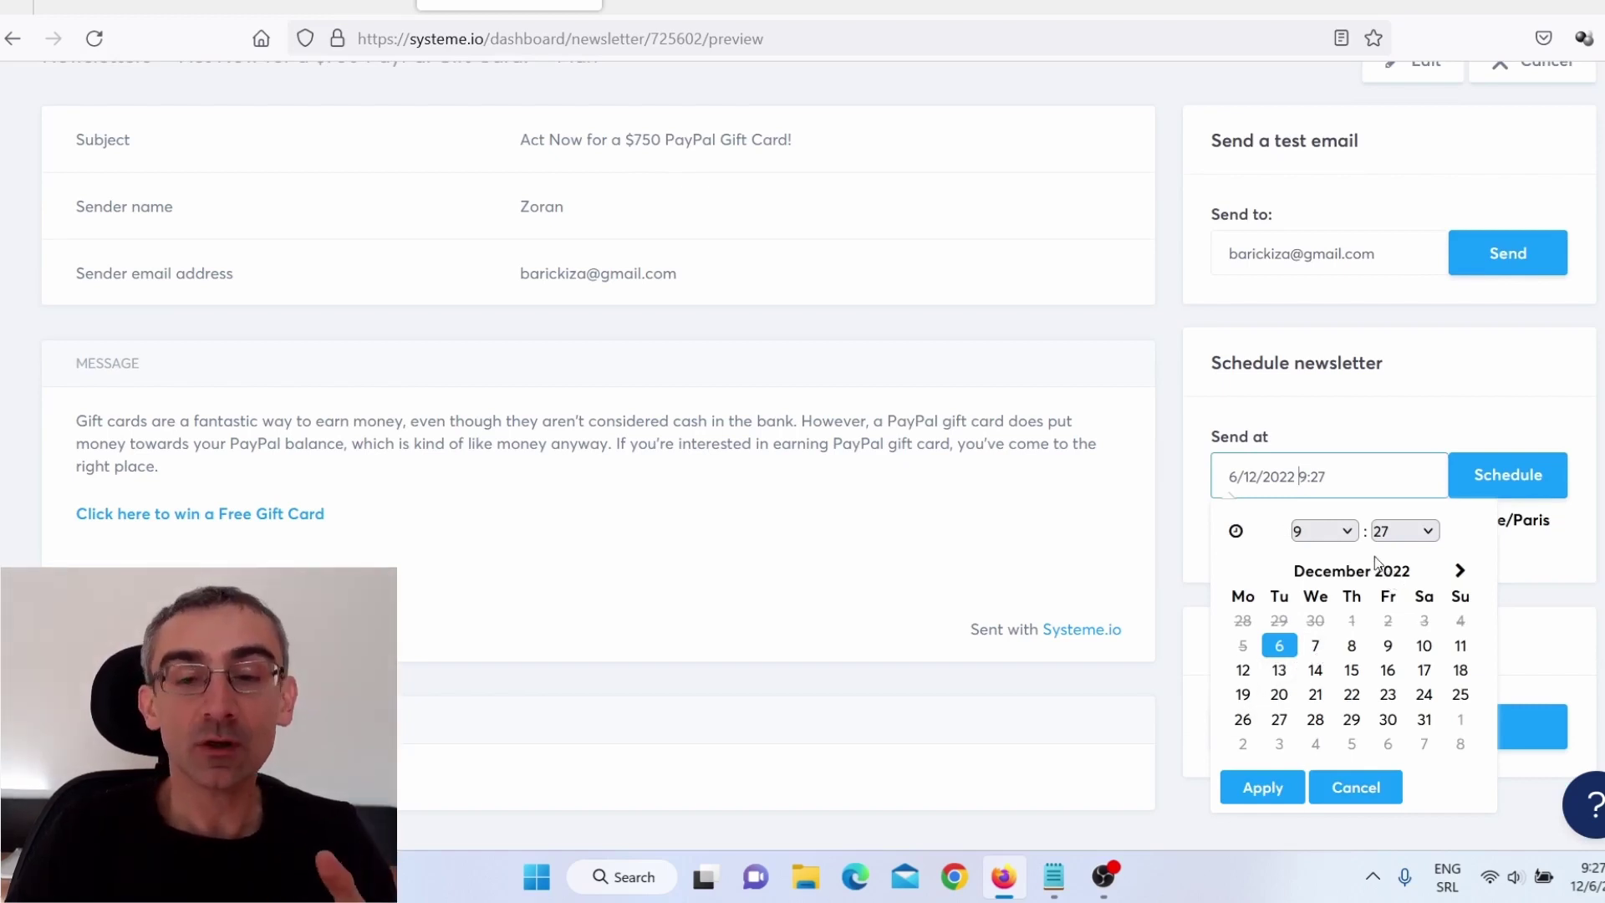
left_click(1328, 531)
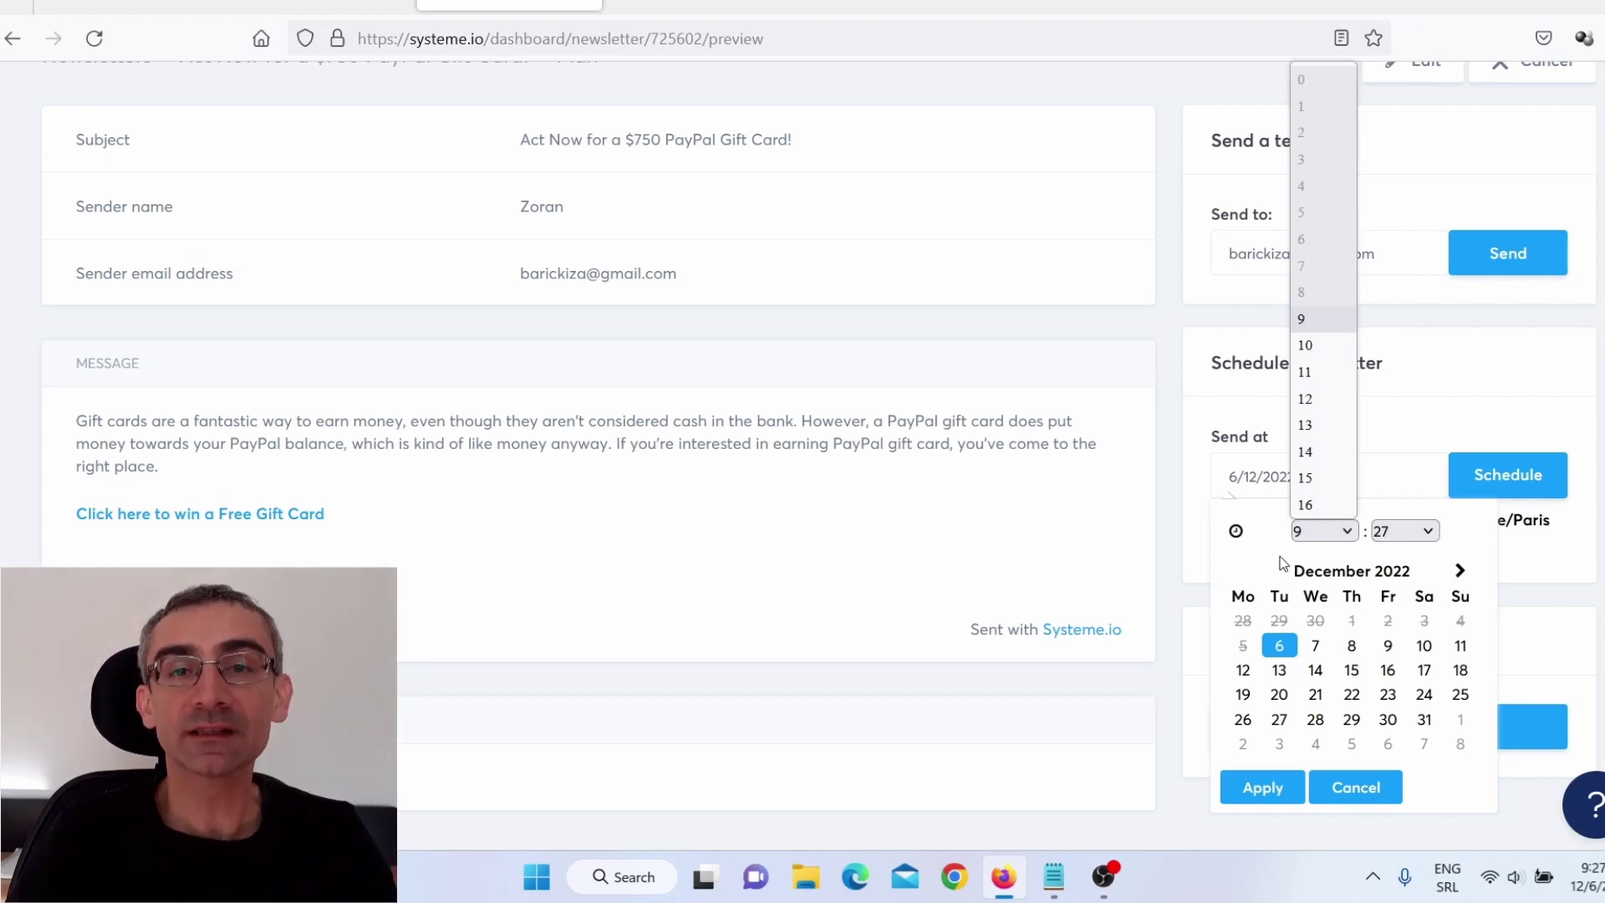
left_click(1152, 548)
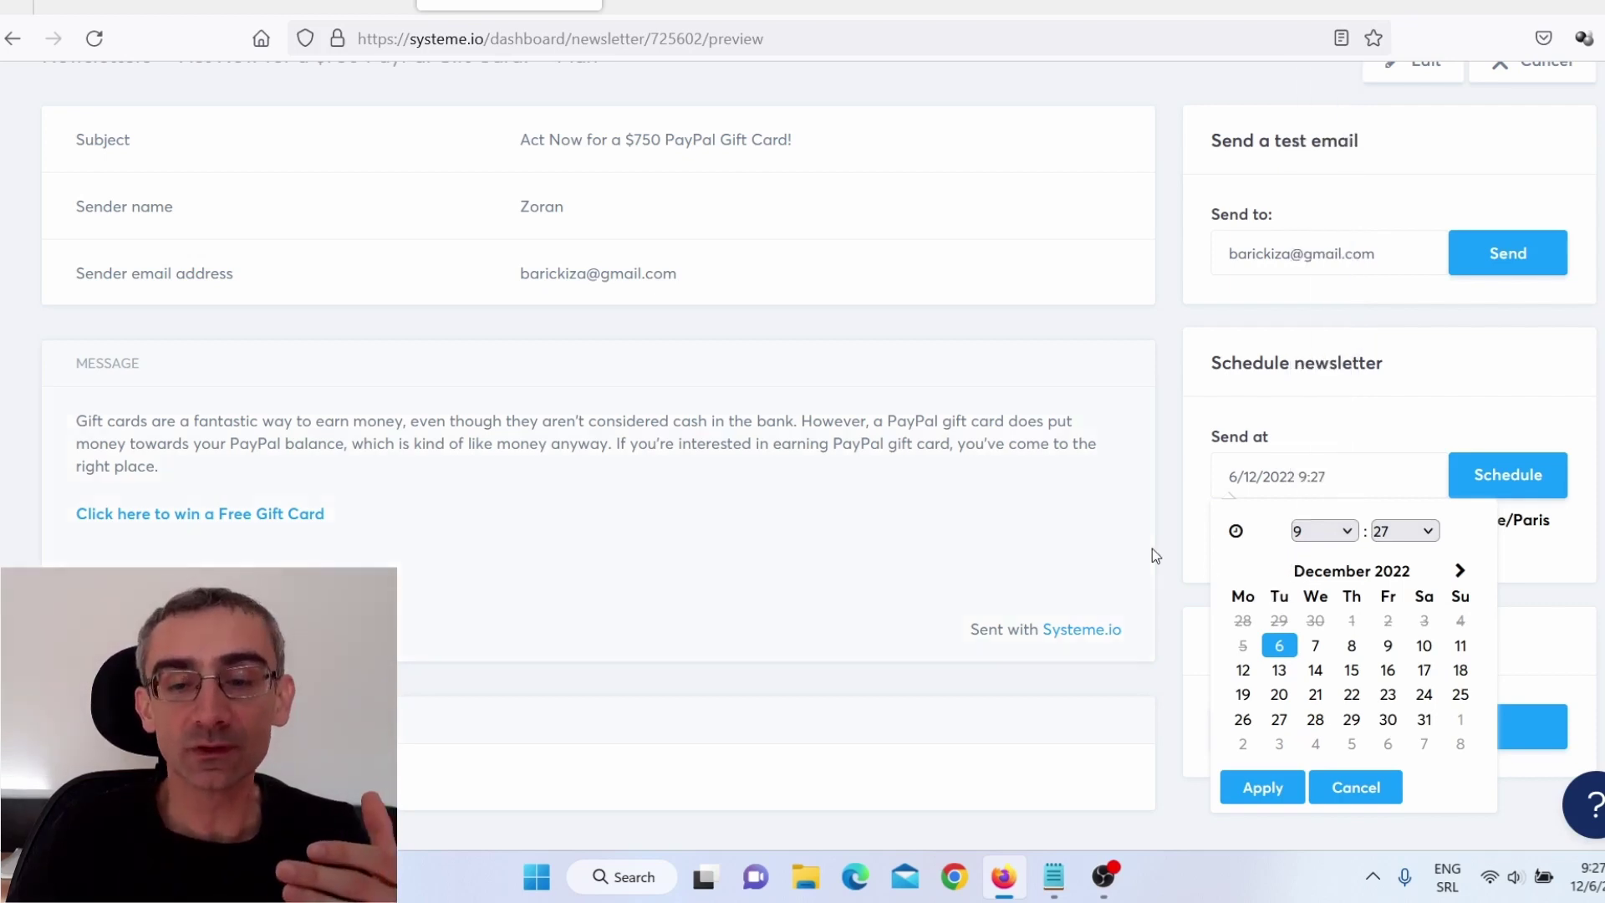
left_click(1152, 548)
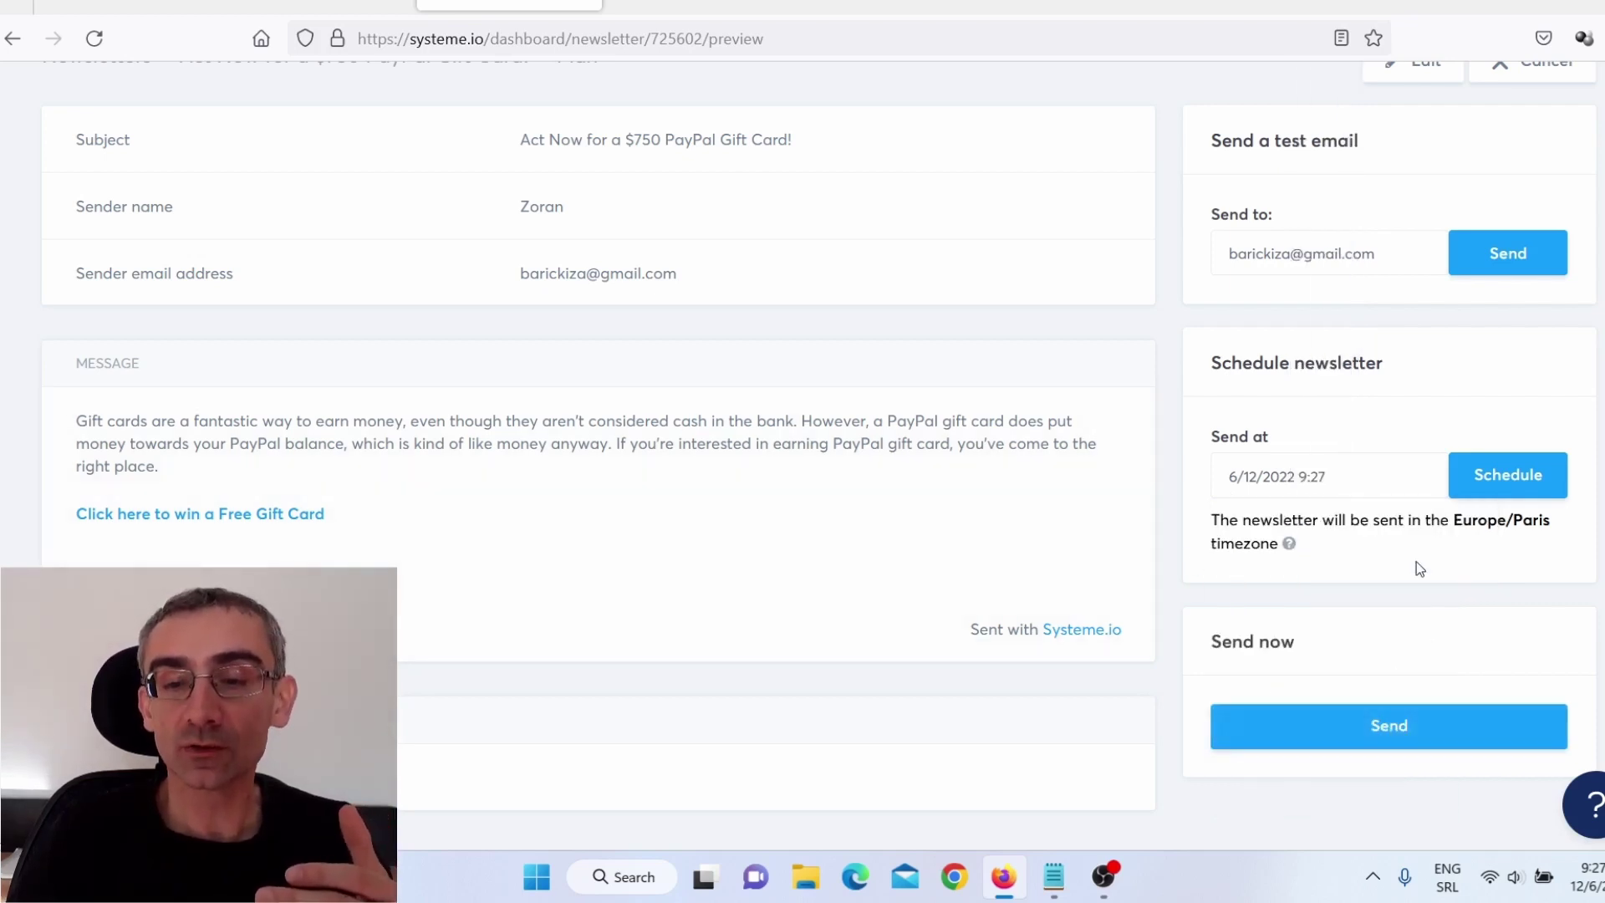
Step: Return to the newsletters list and start another new newsletter
scroll(1430, 543, "up", 3)
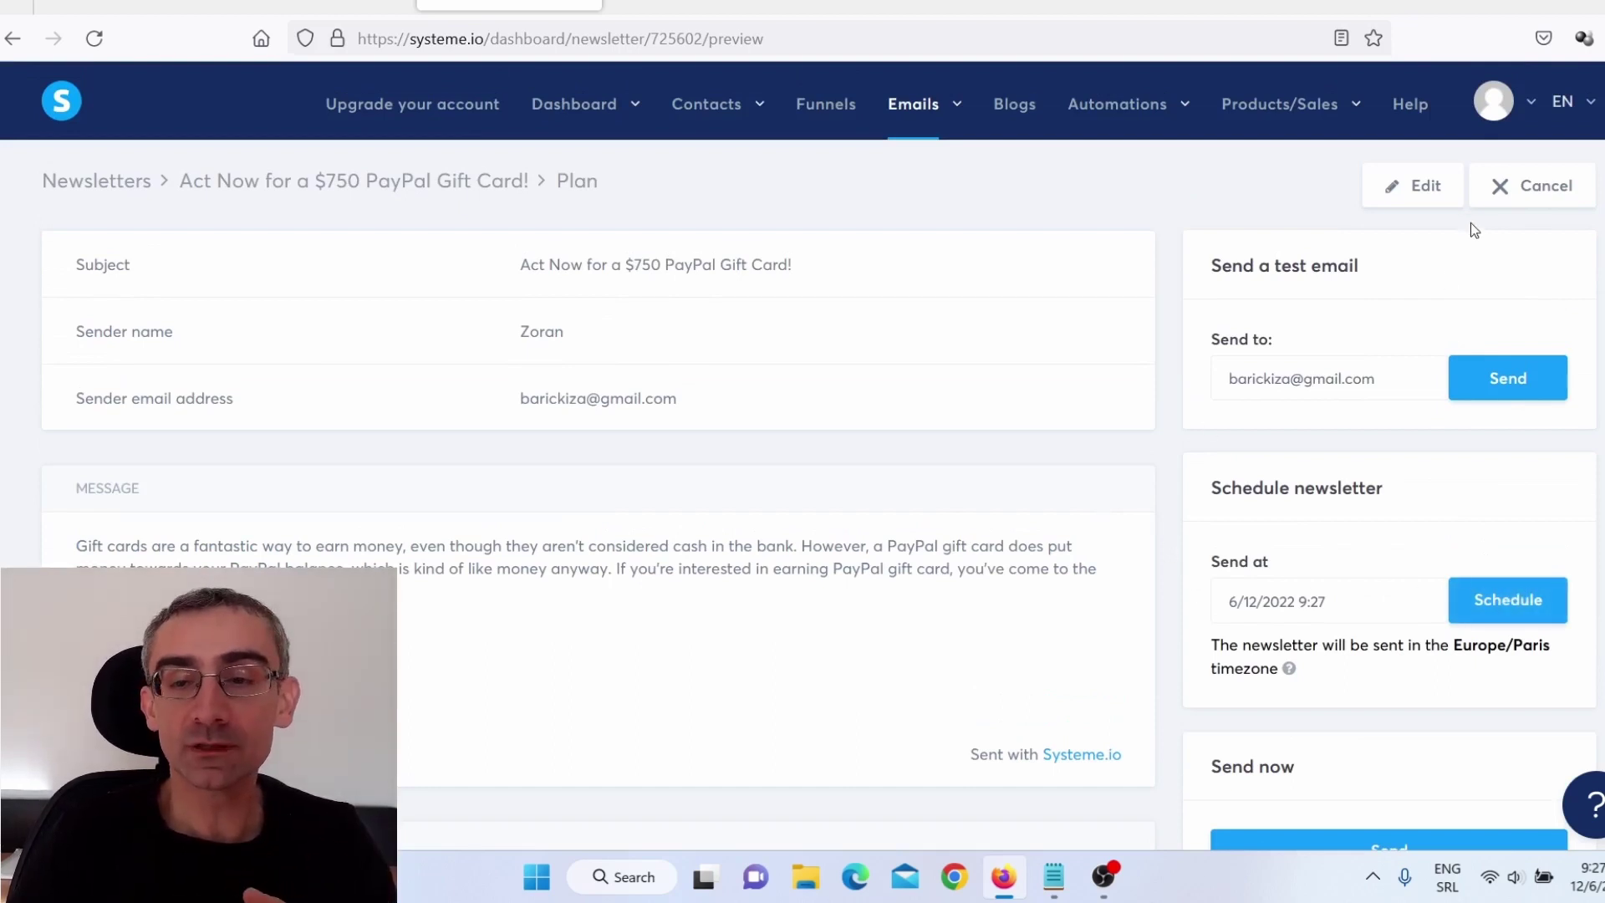
left_click(1527, 189)
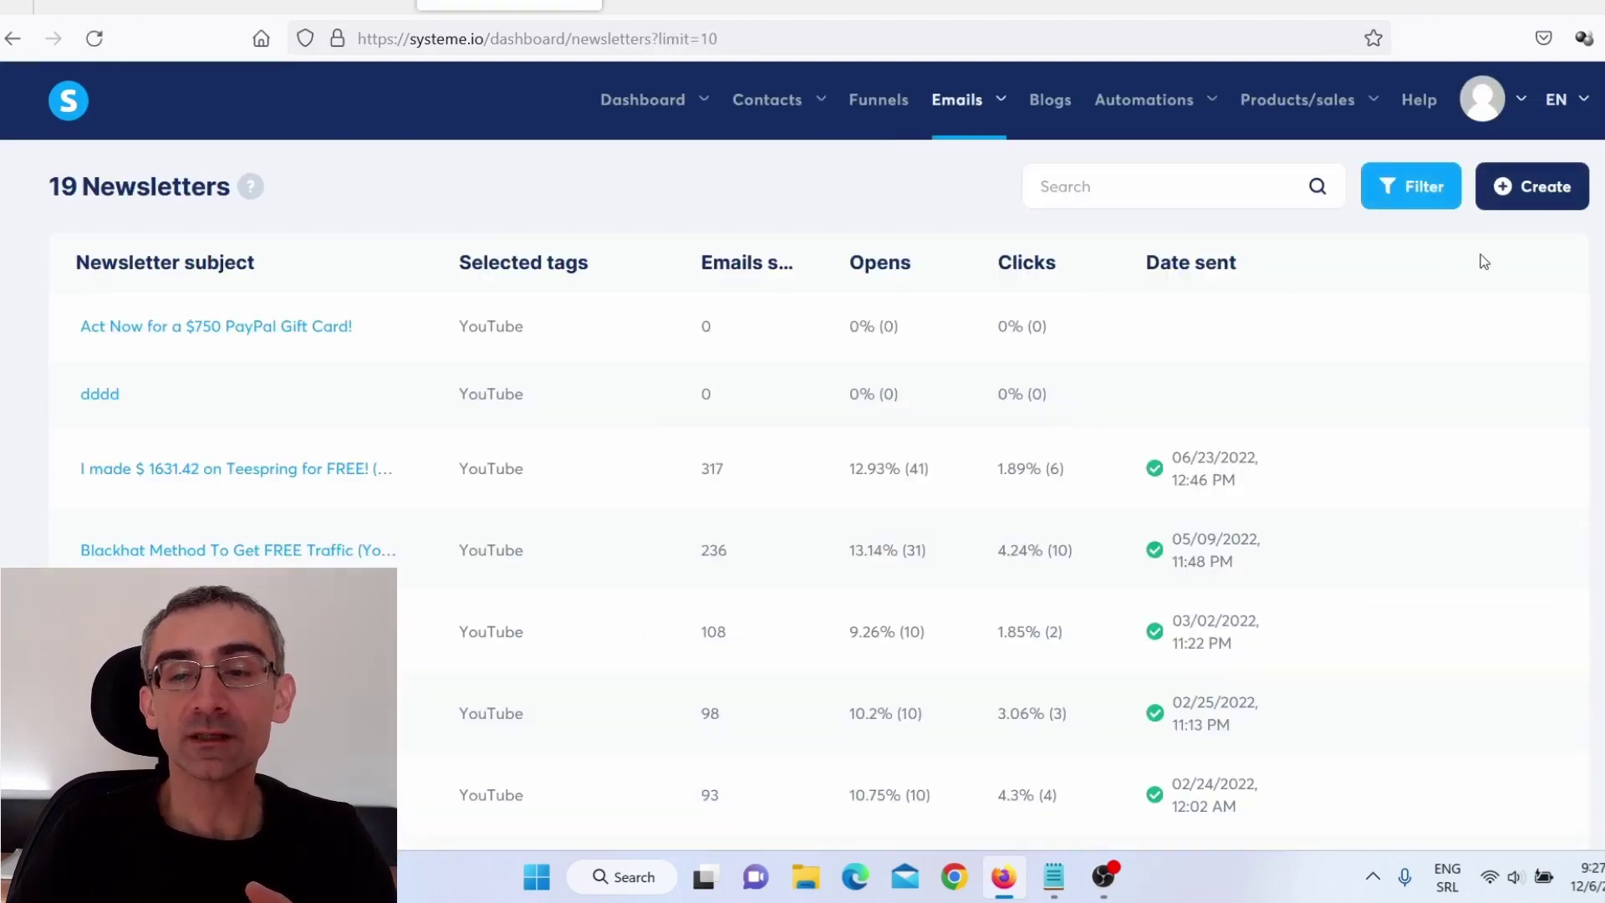
left_click(1540, 207)
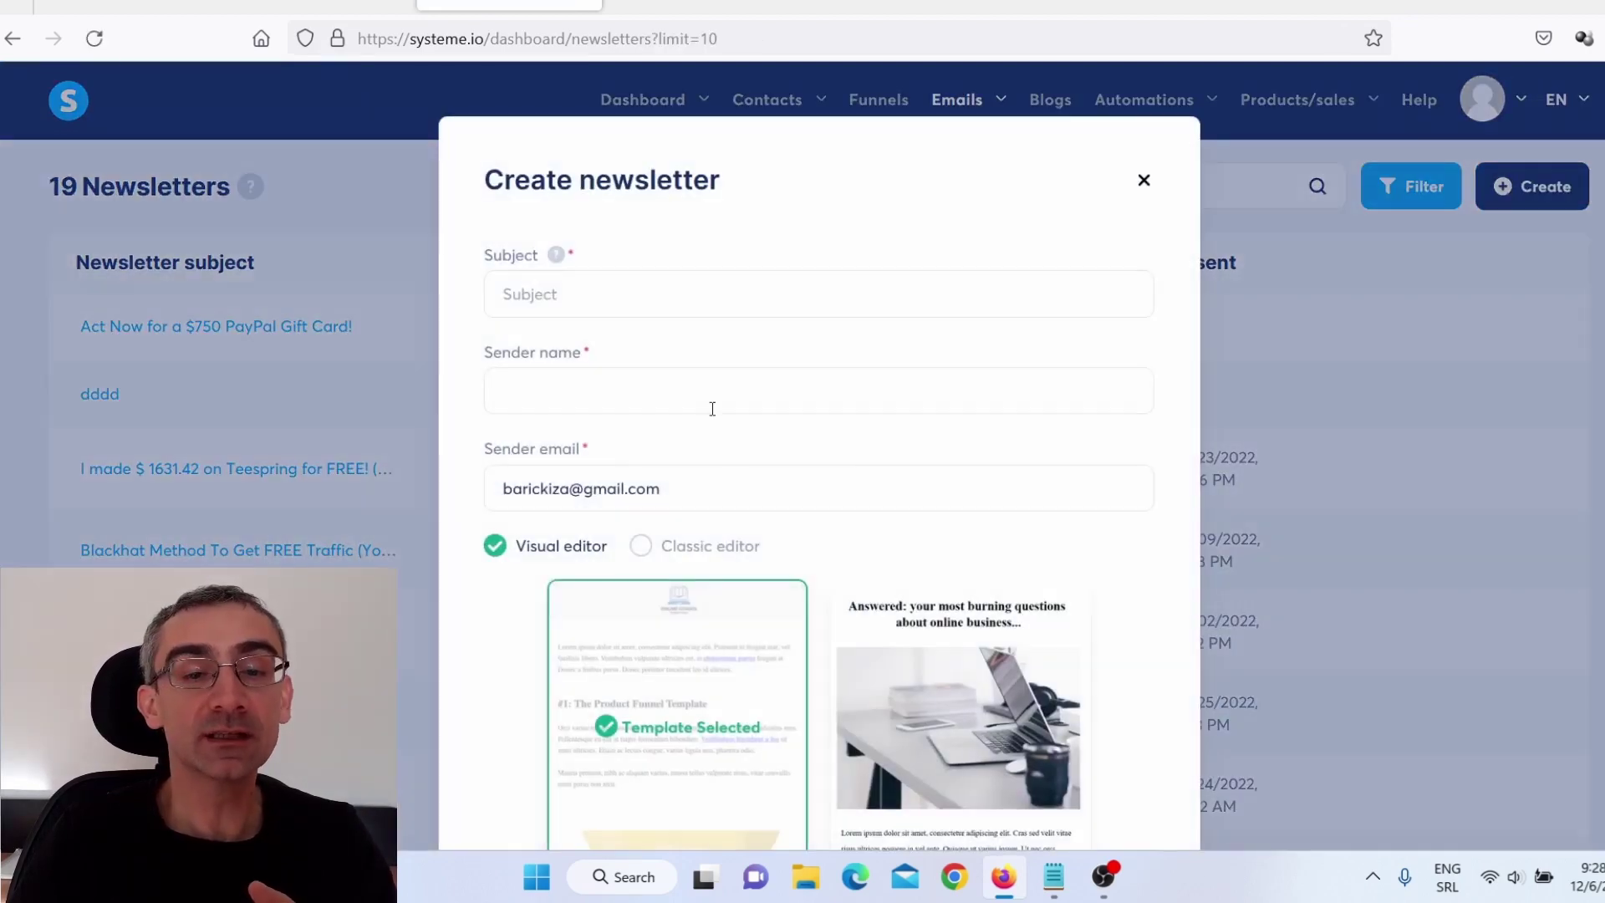
left_click(1054, 876)
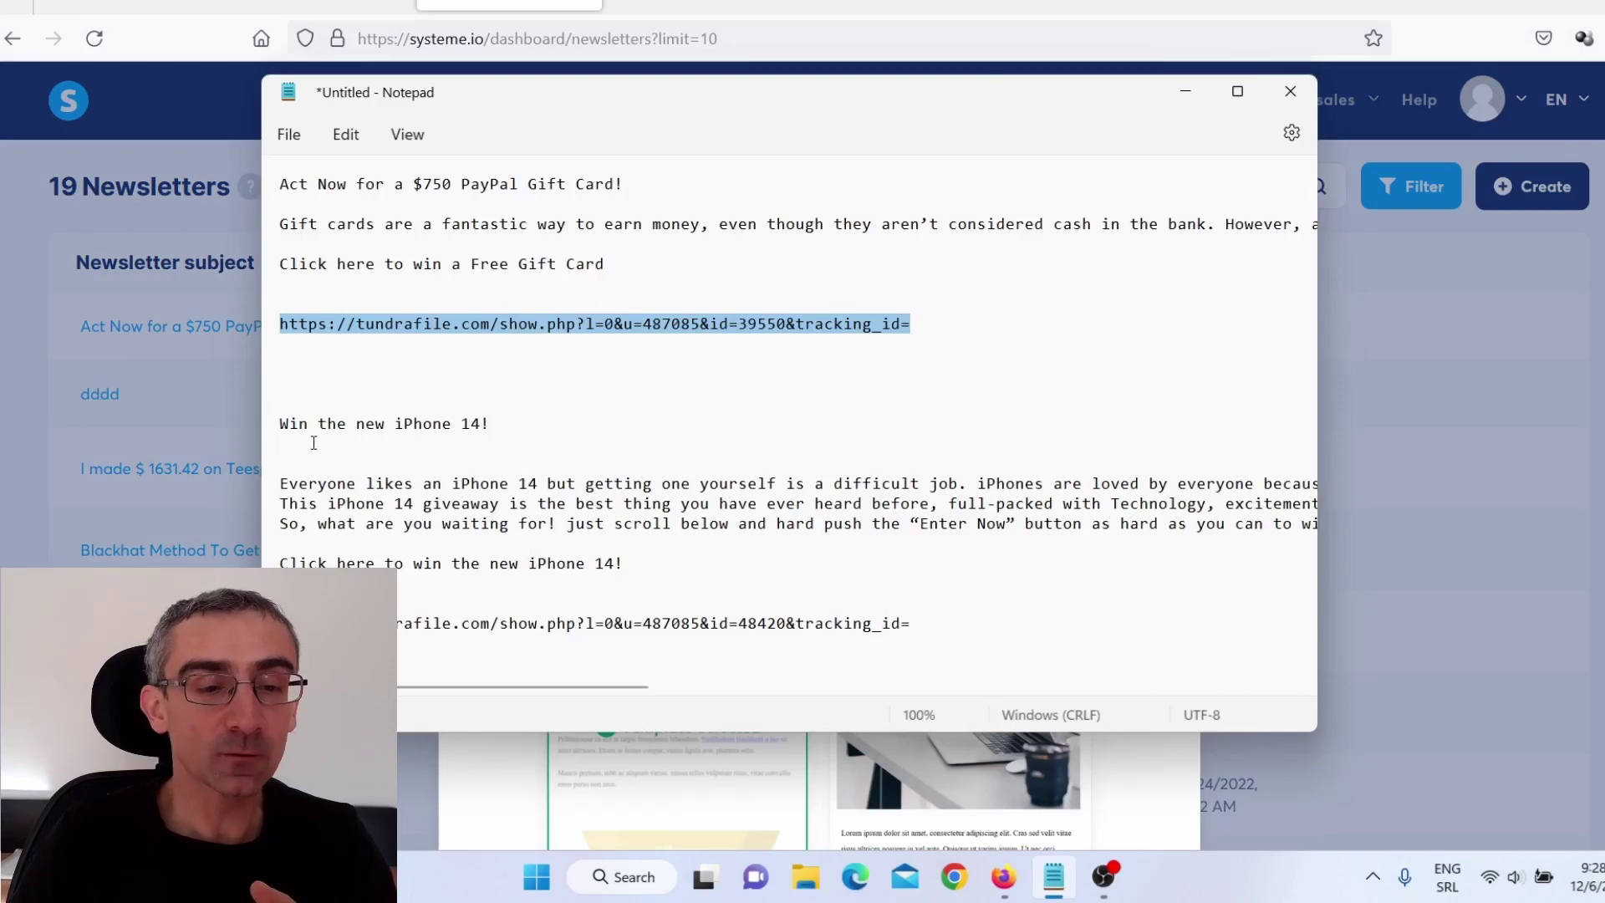
left_click_drag(283, 422, 706, 591)
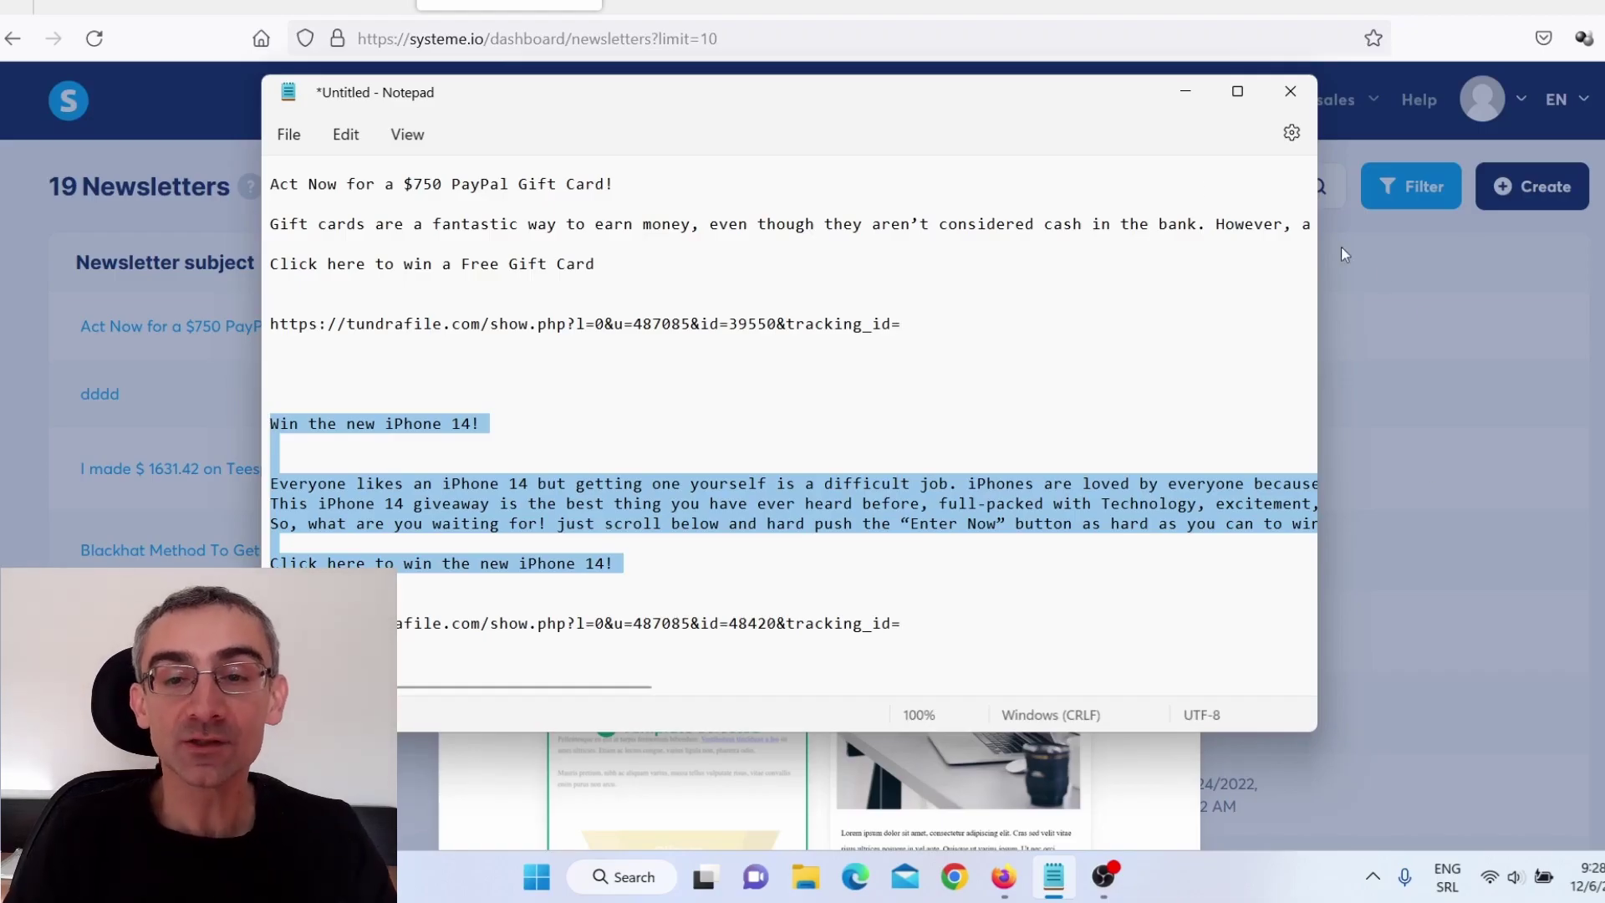
left_click(1186, 91)
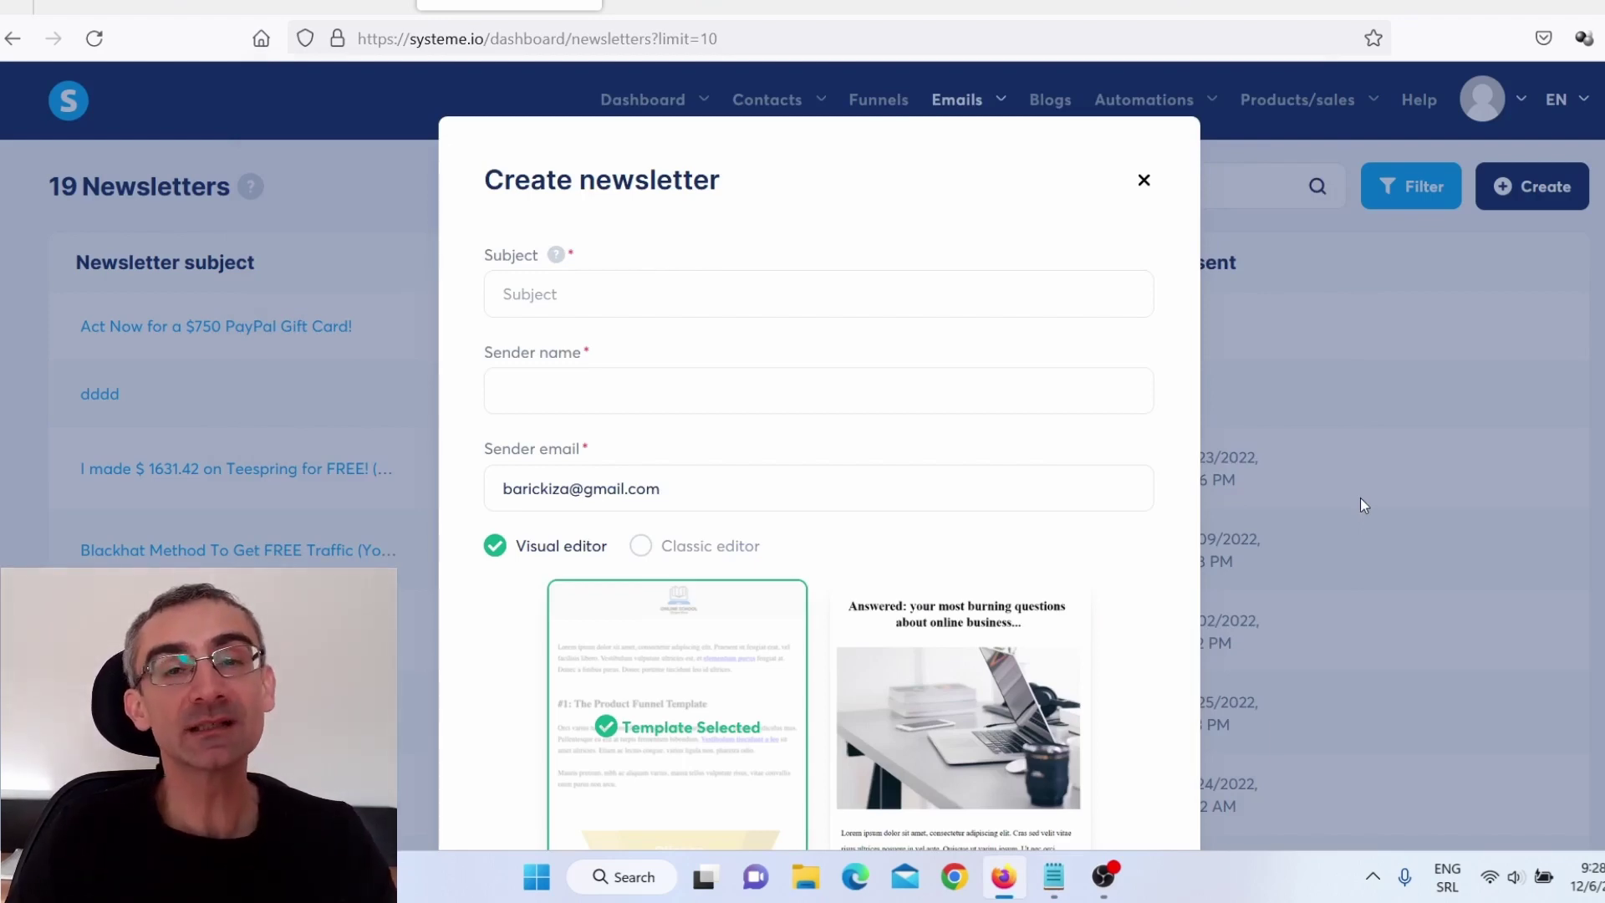
Step: Reopen the gift card newsletter and schedule it for 6/12/2022 9:28, Europe/Paris time
left_click(1143, 182)
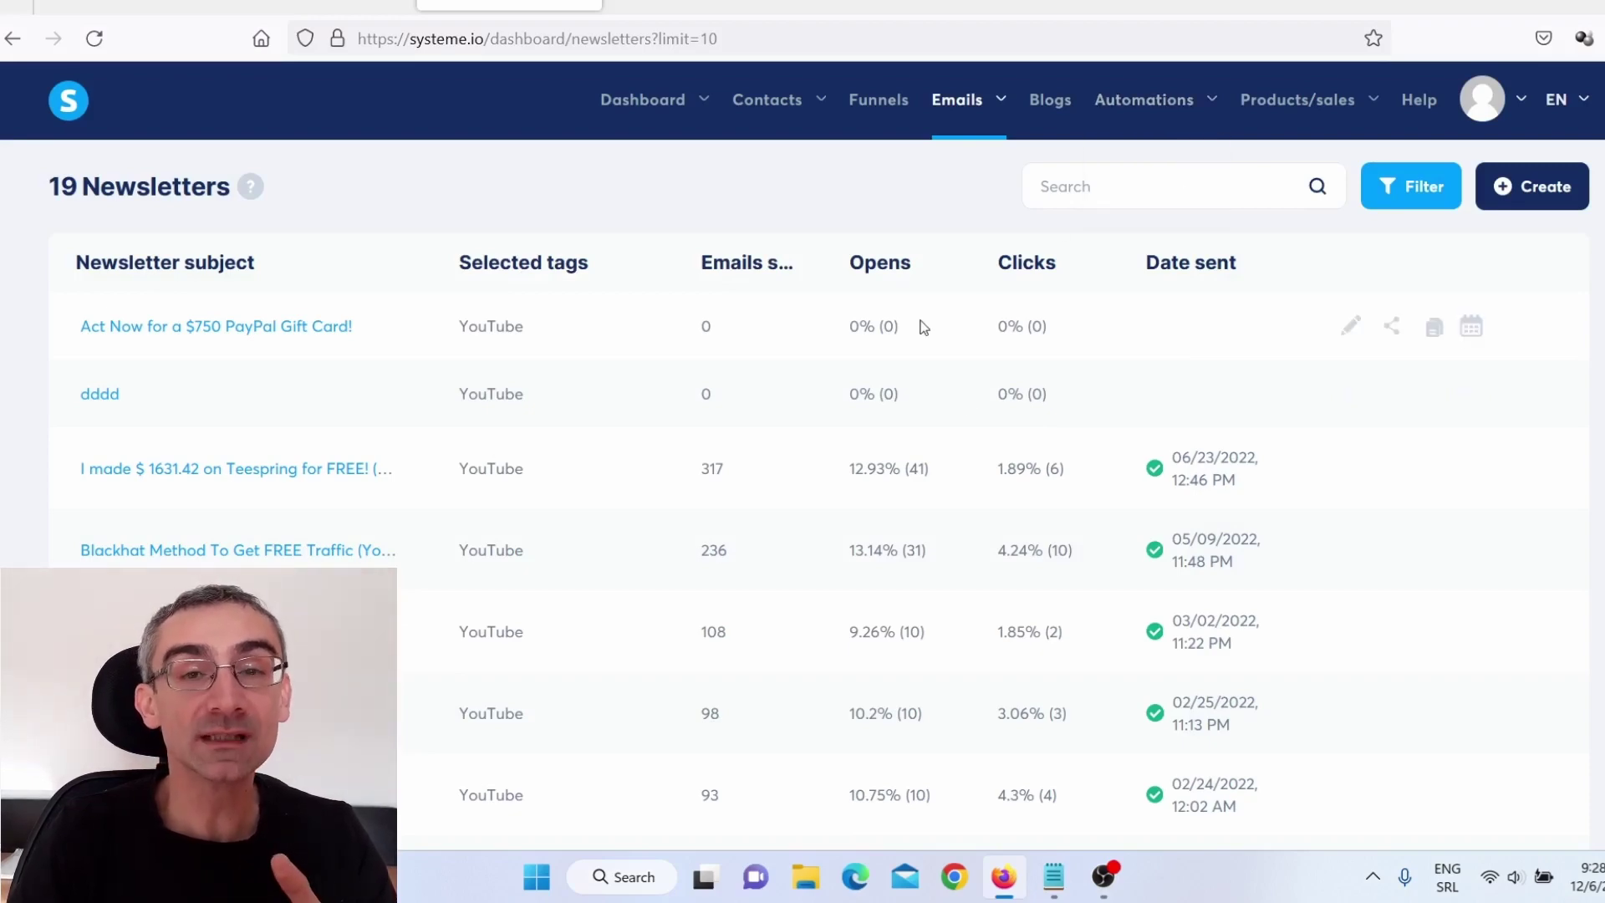
left_click(250, 328)
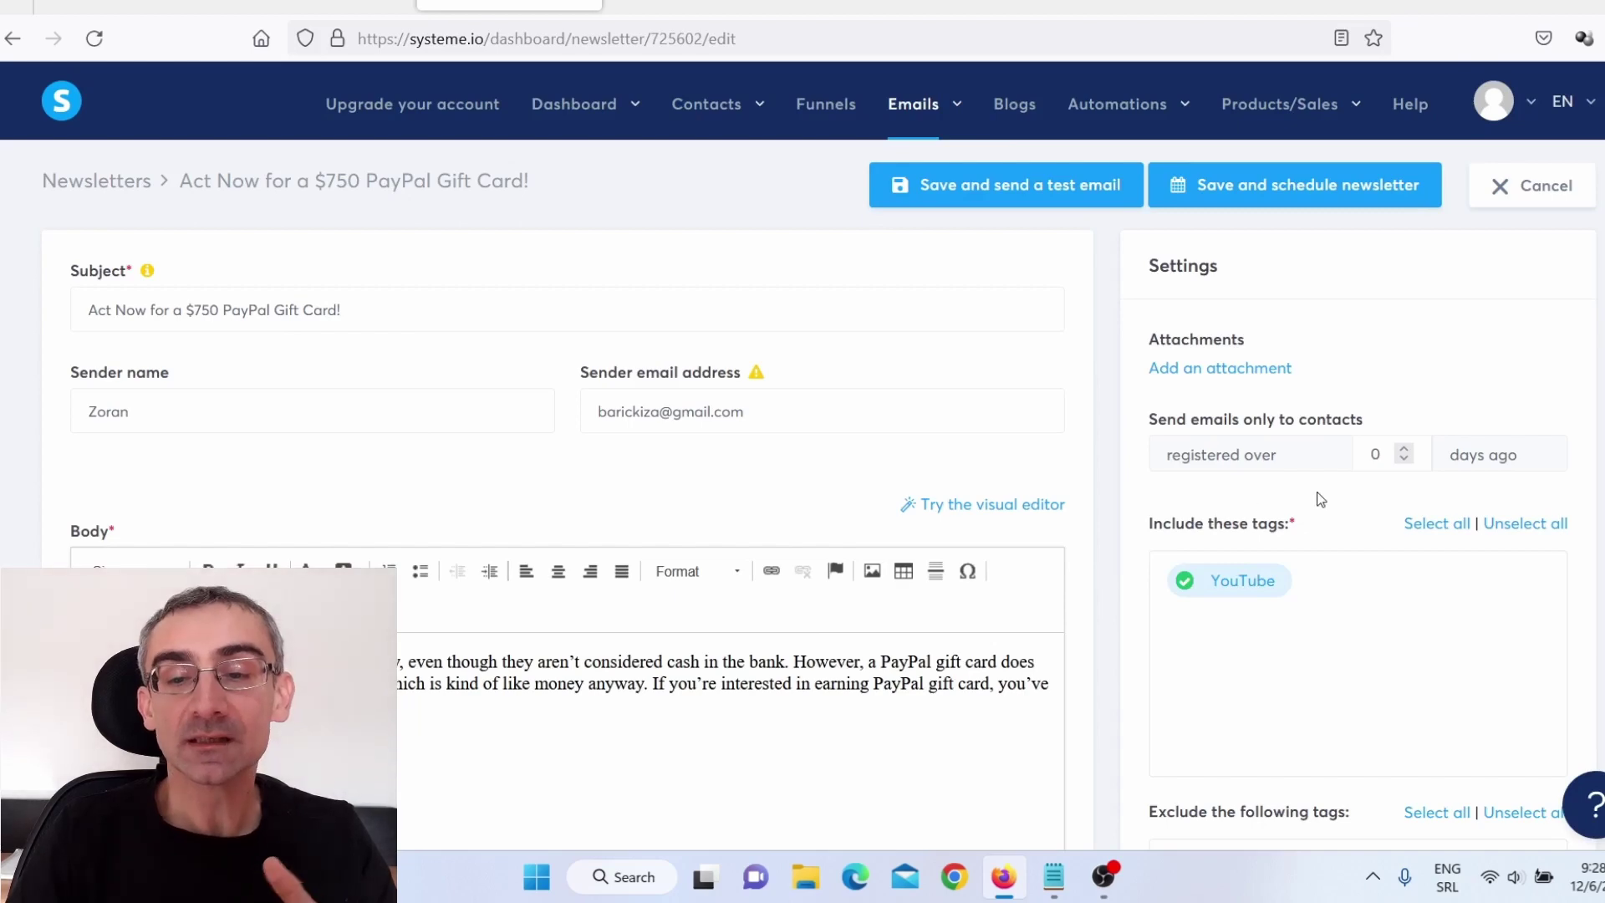
left_click(1249, 199)
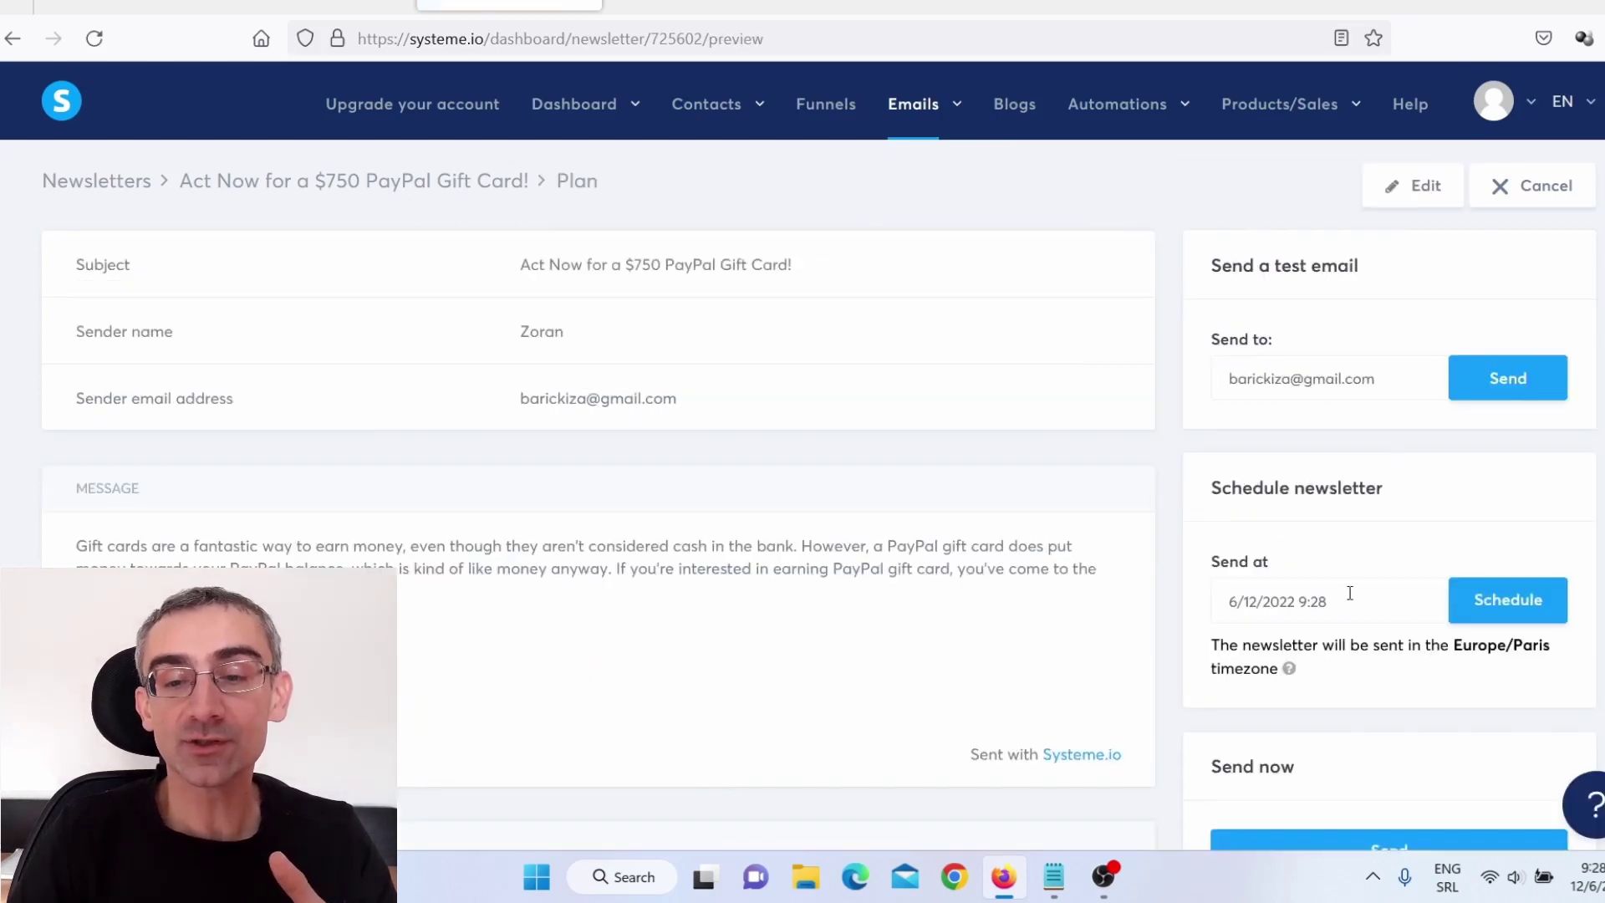
left_click(1480, 600)
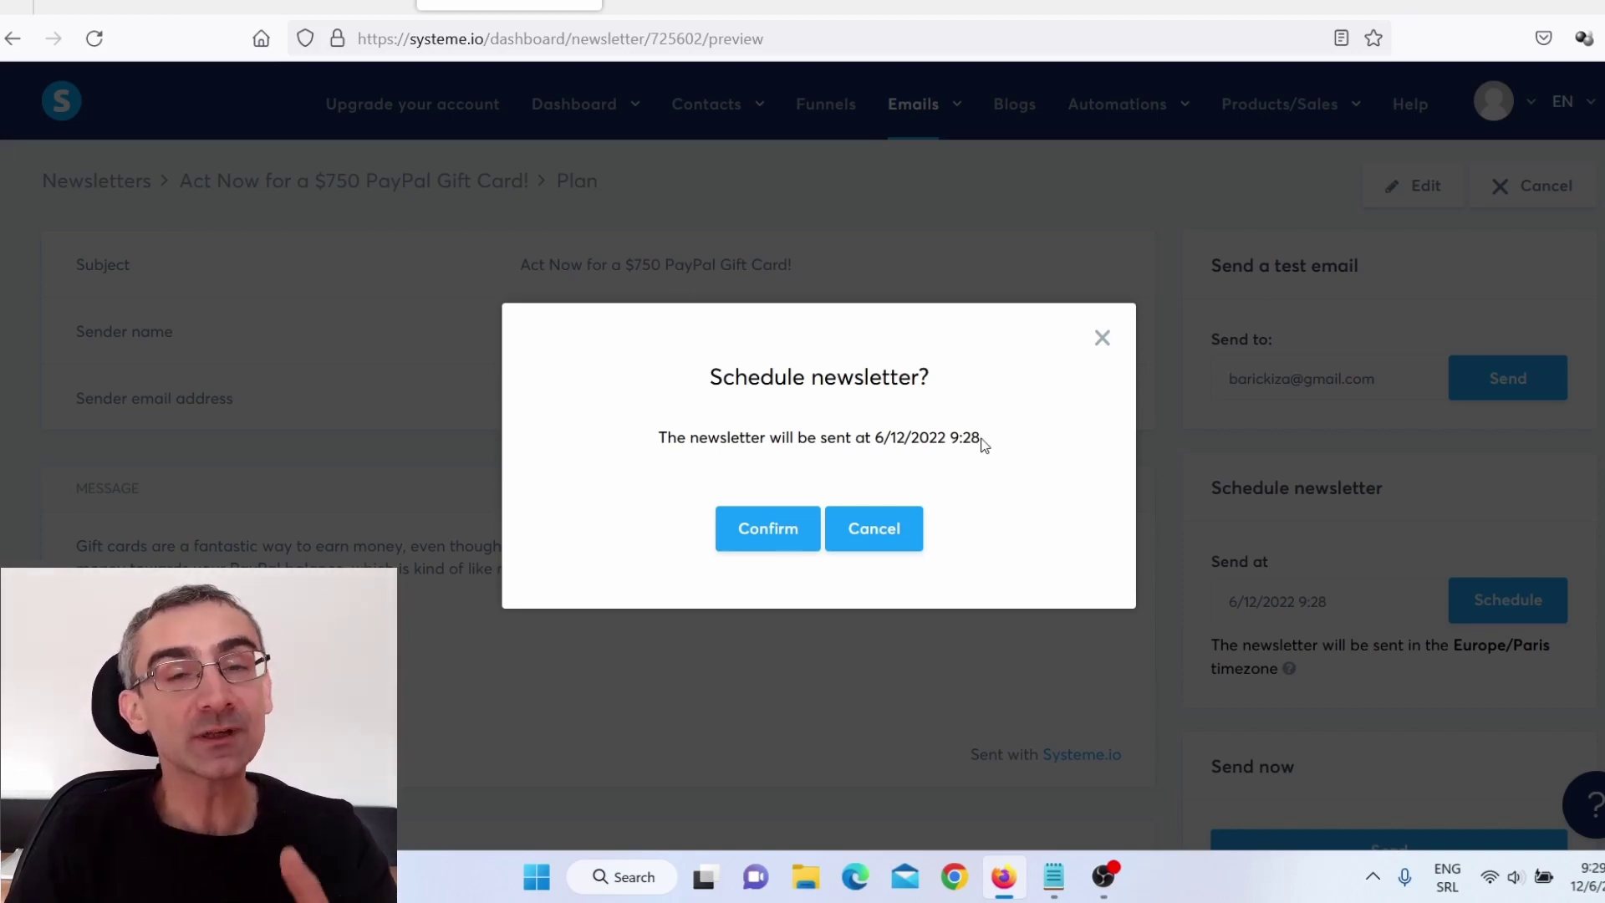
Step: Look over the gift-card squeeze page, then switch to the Reddit r/freebies tab
left_click(699, 5)
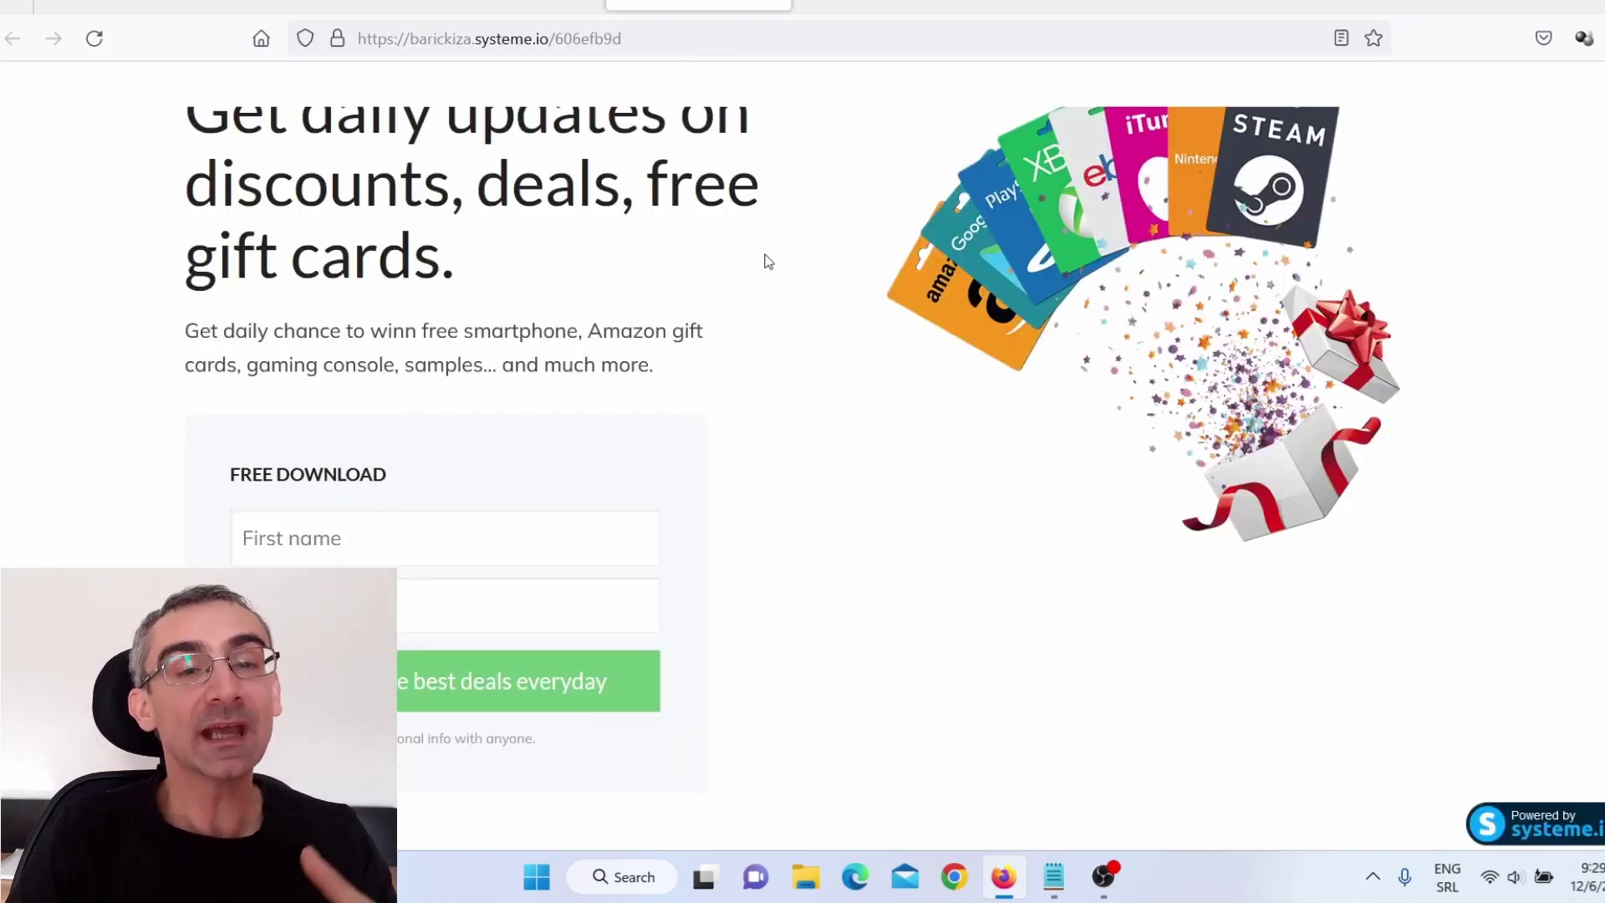
left_click(509, 5)
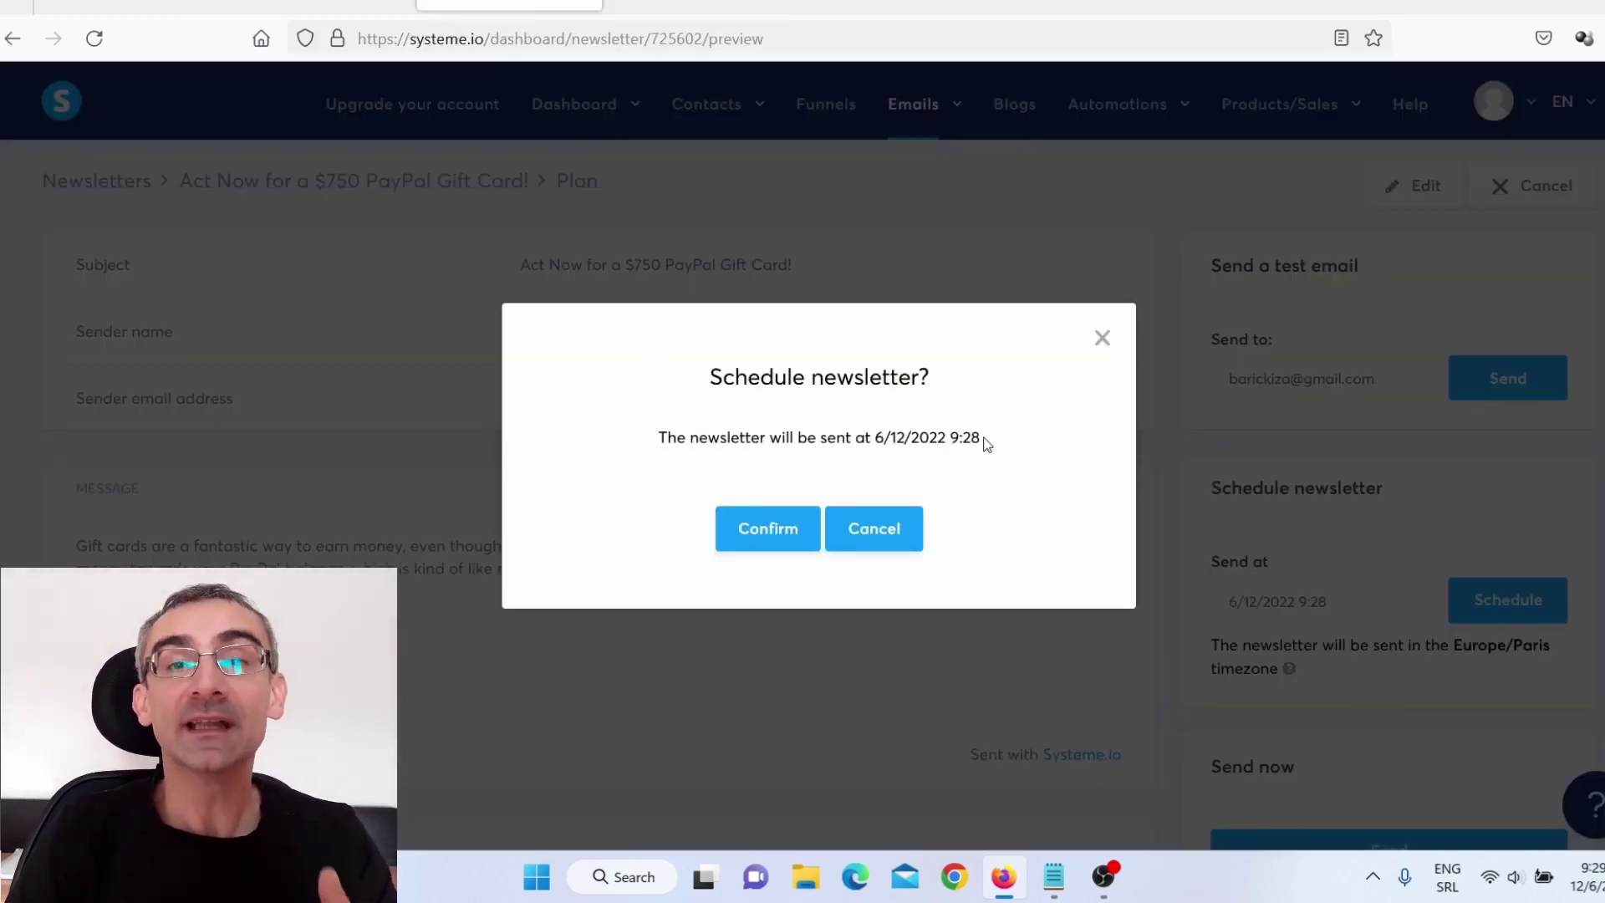
left_click(678, 6)
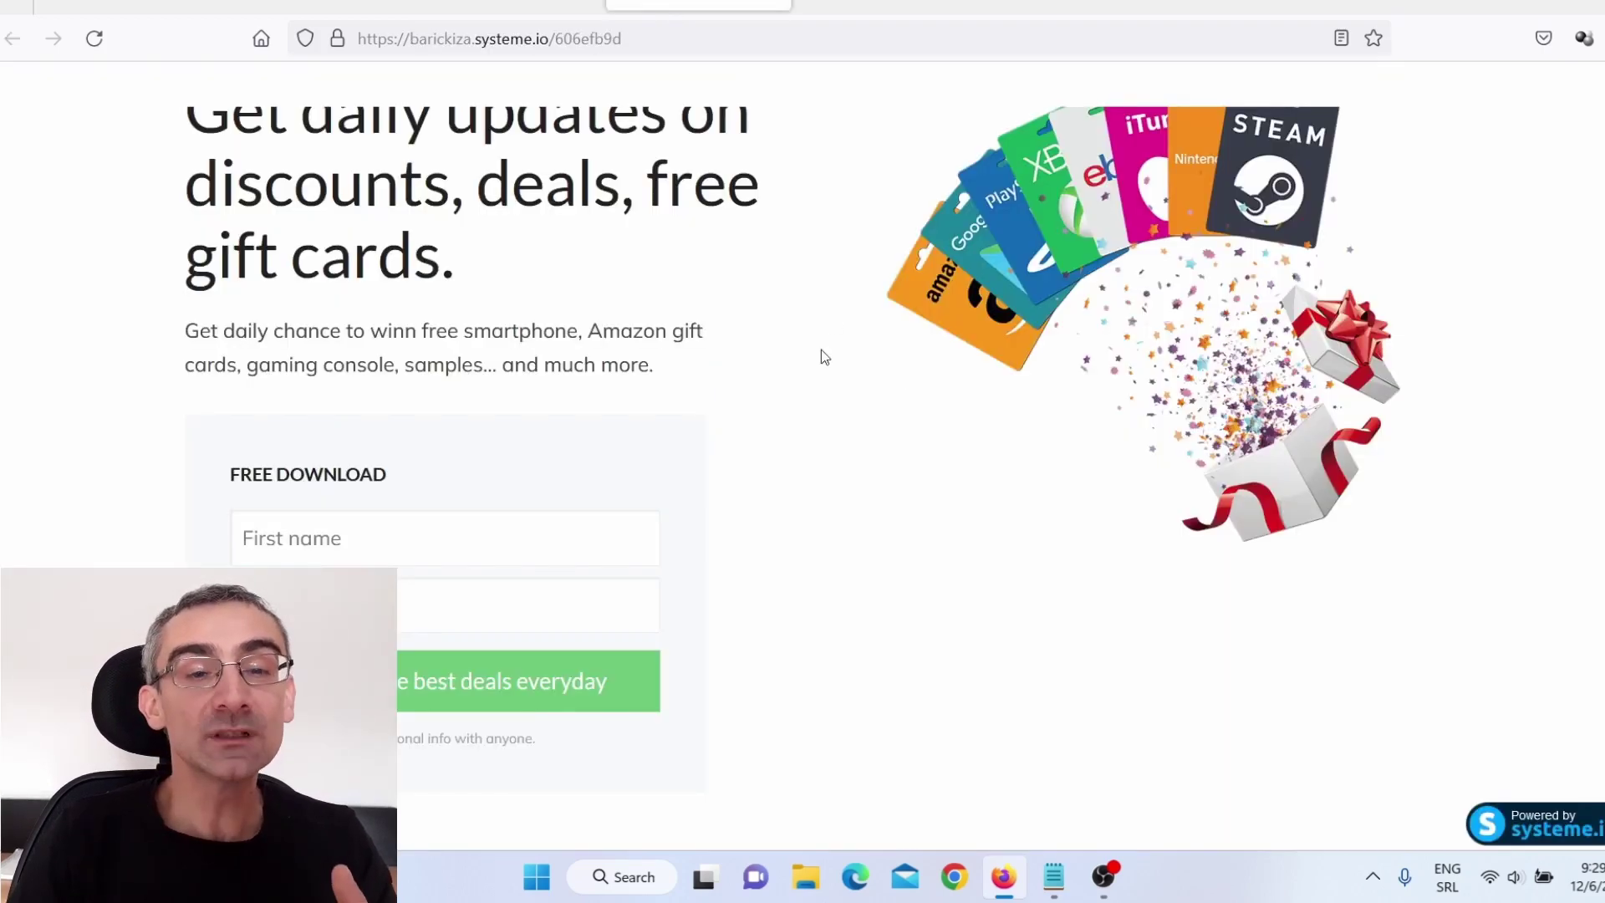
scroll(780, 470, "up", 2)
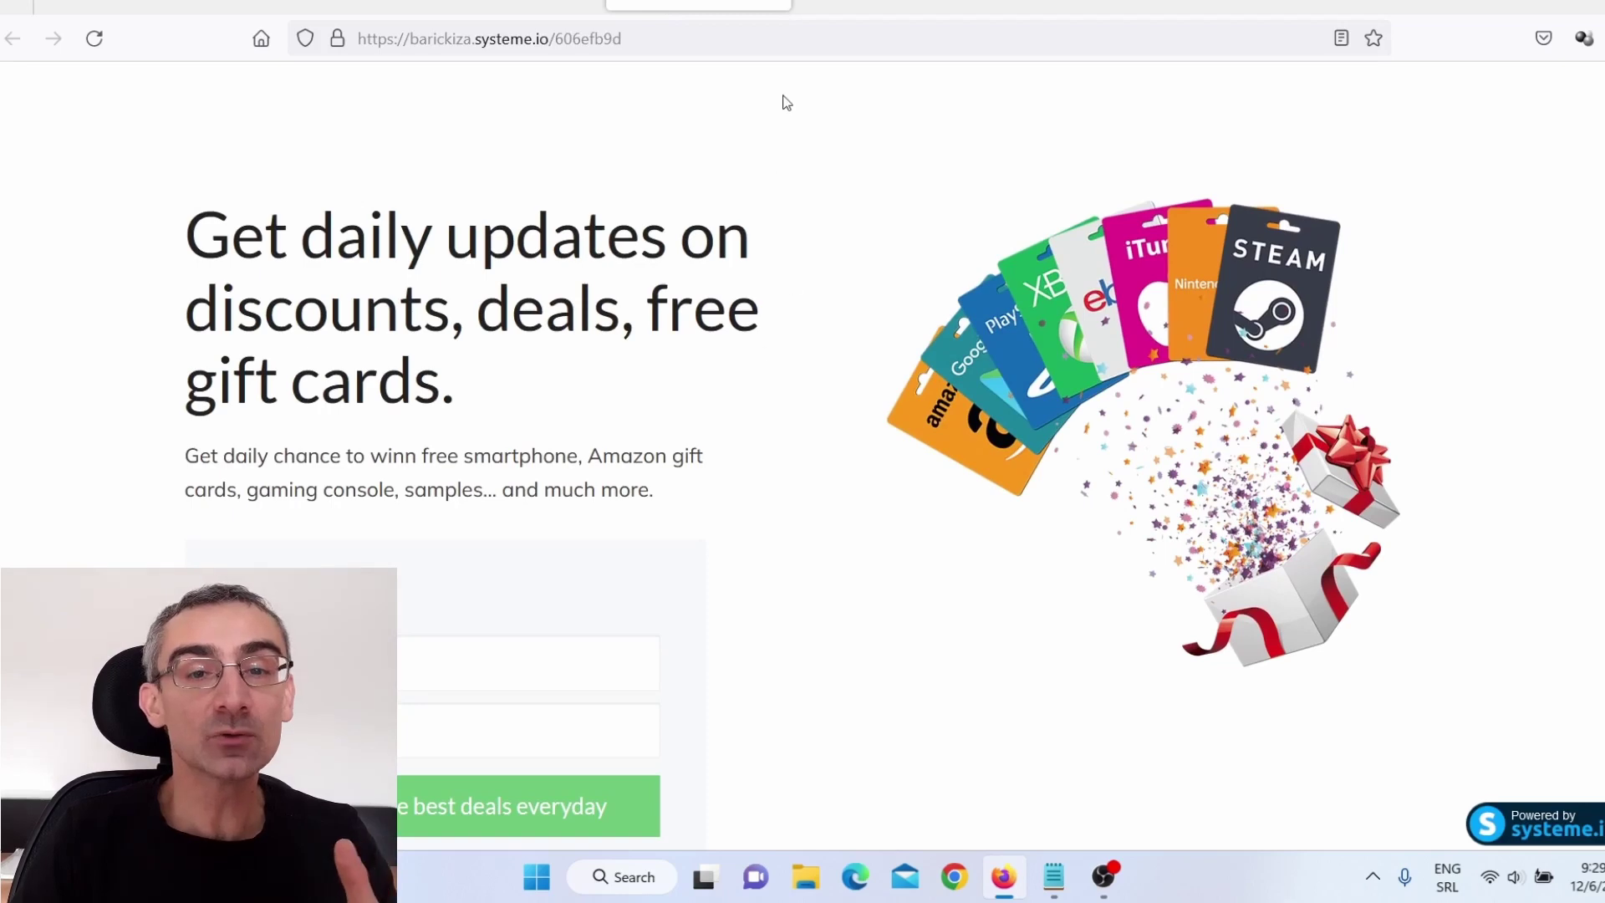
left_click(832, 8)
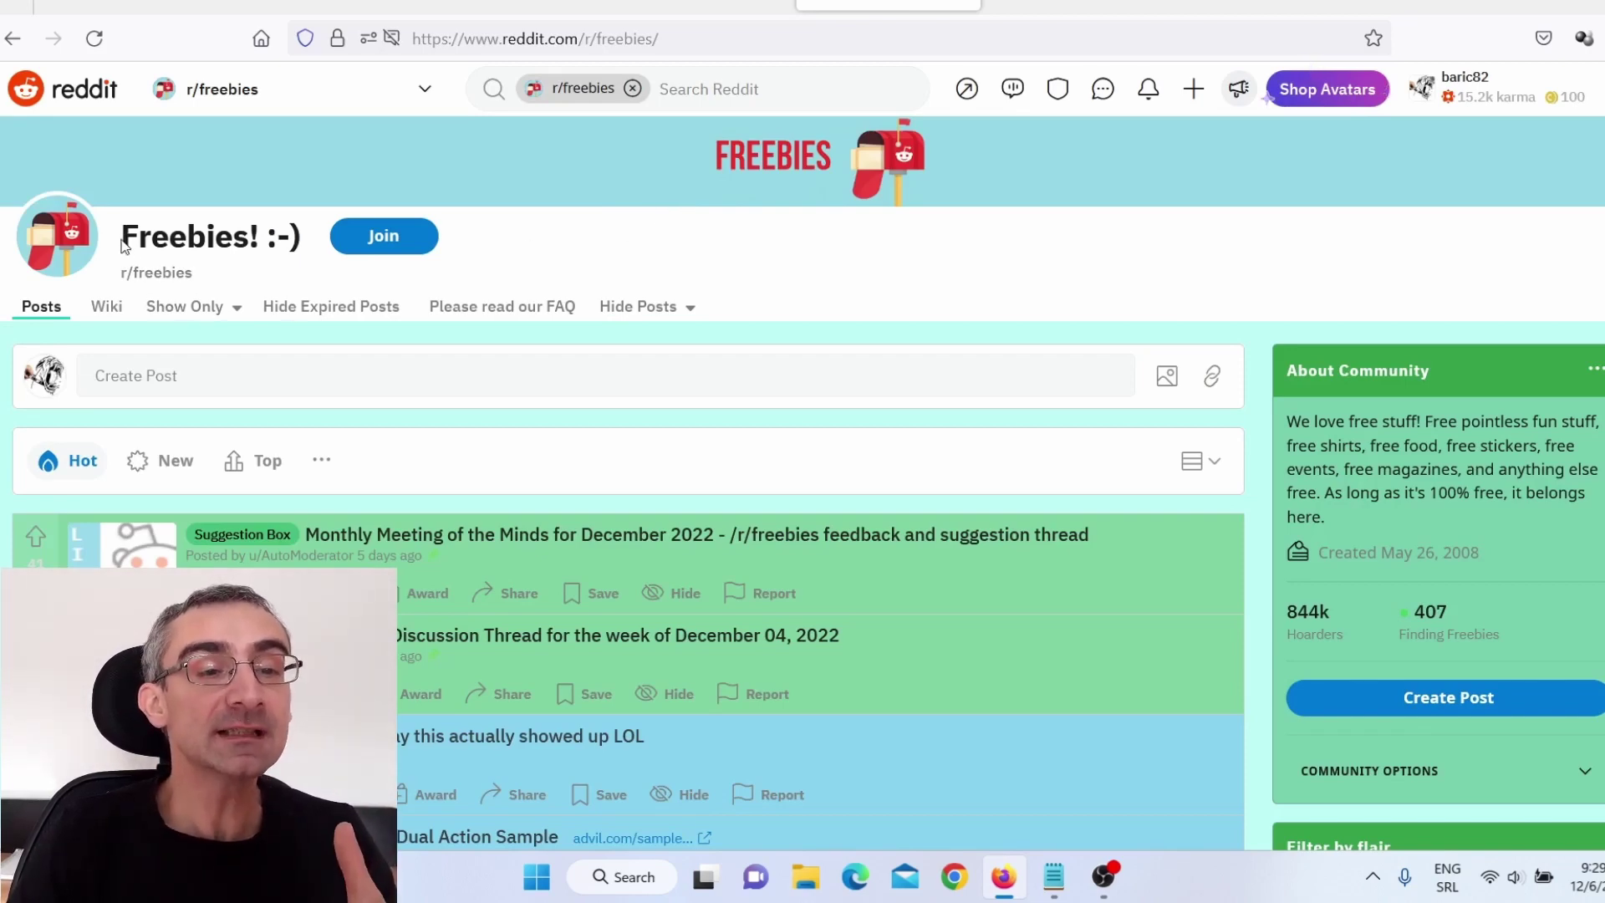
Step: Scroll through the r/freebies feed to browse its posts
left_click_drag(124, 237, 201, 272)
scroll(1538, 438, "down", 5)
scroll(1538, 438, "up", 1)
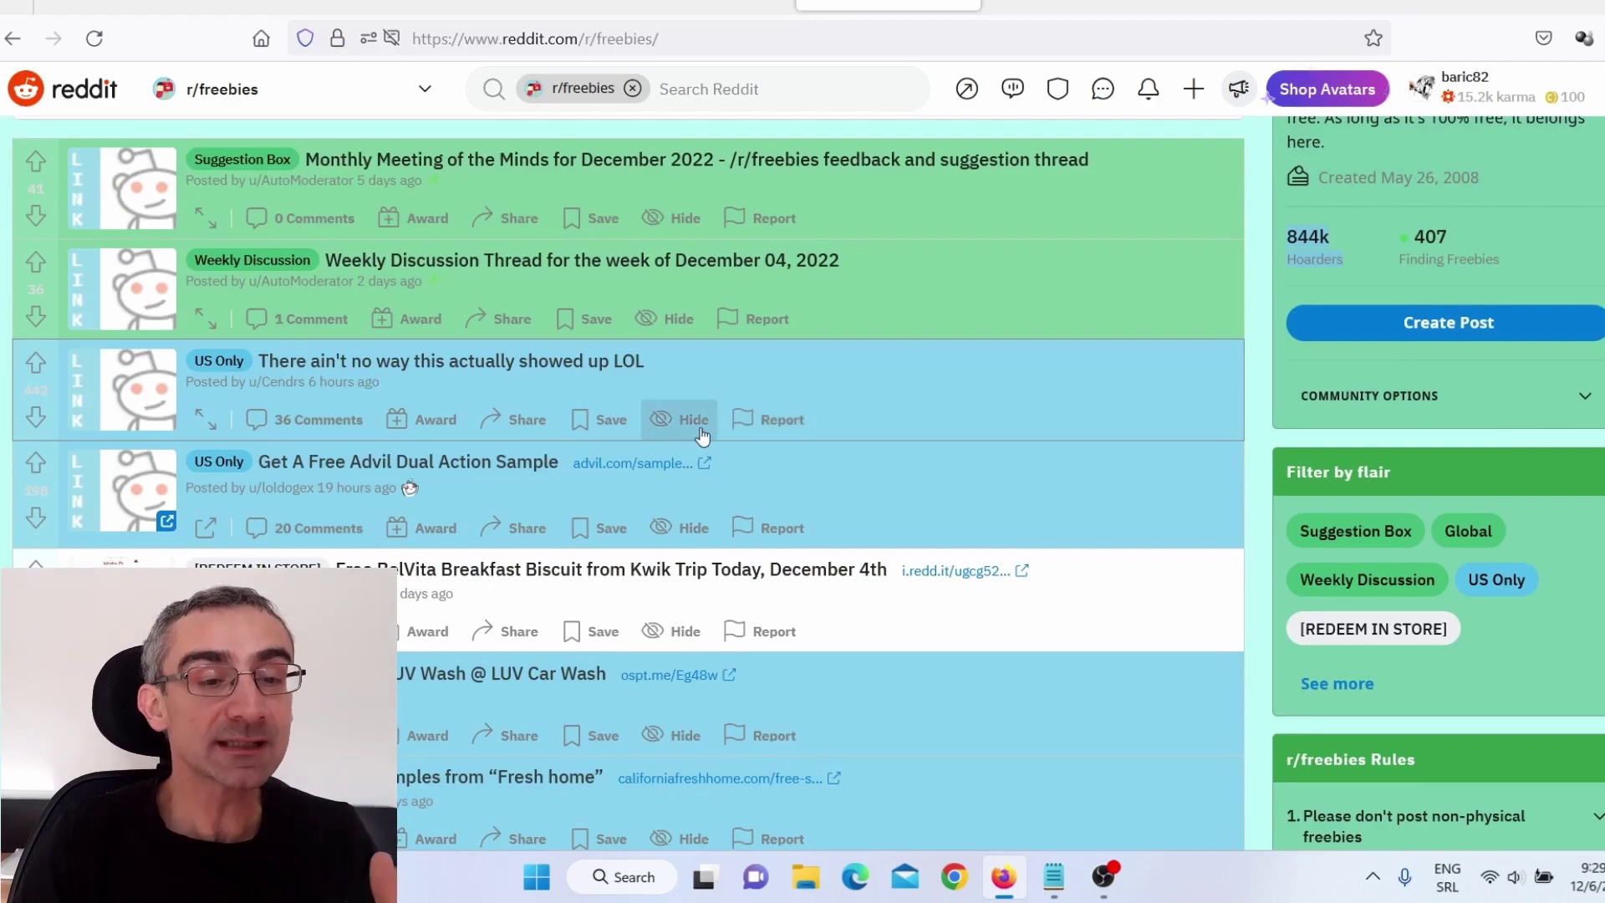
scroll(710, 431, "down", 5)
scroll(715, 441, "down", 8)
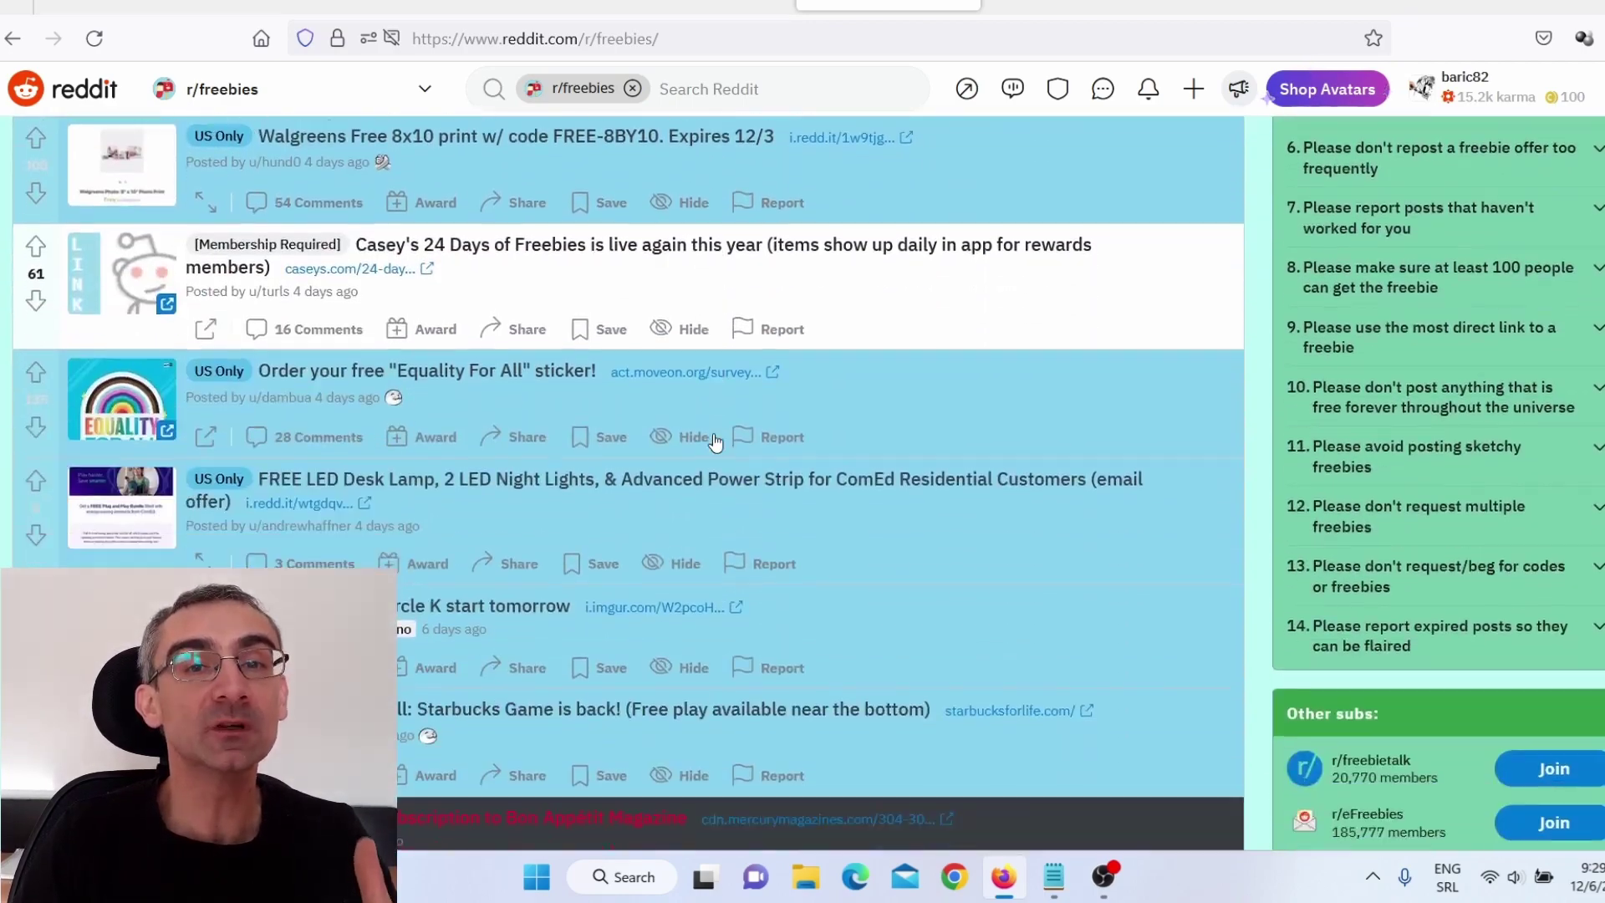
scroll(717, 443, "down", 5)
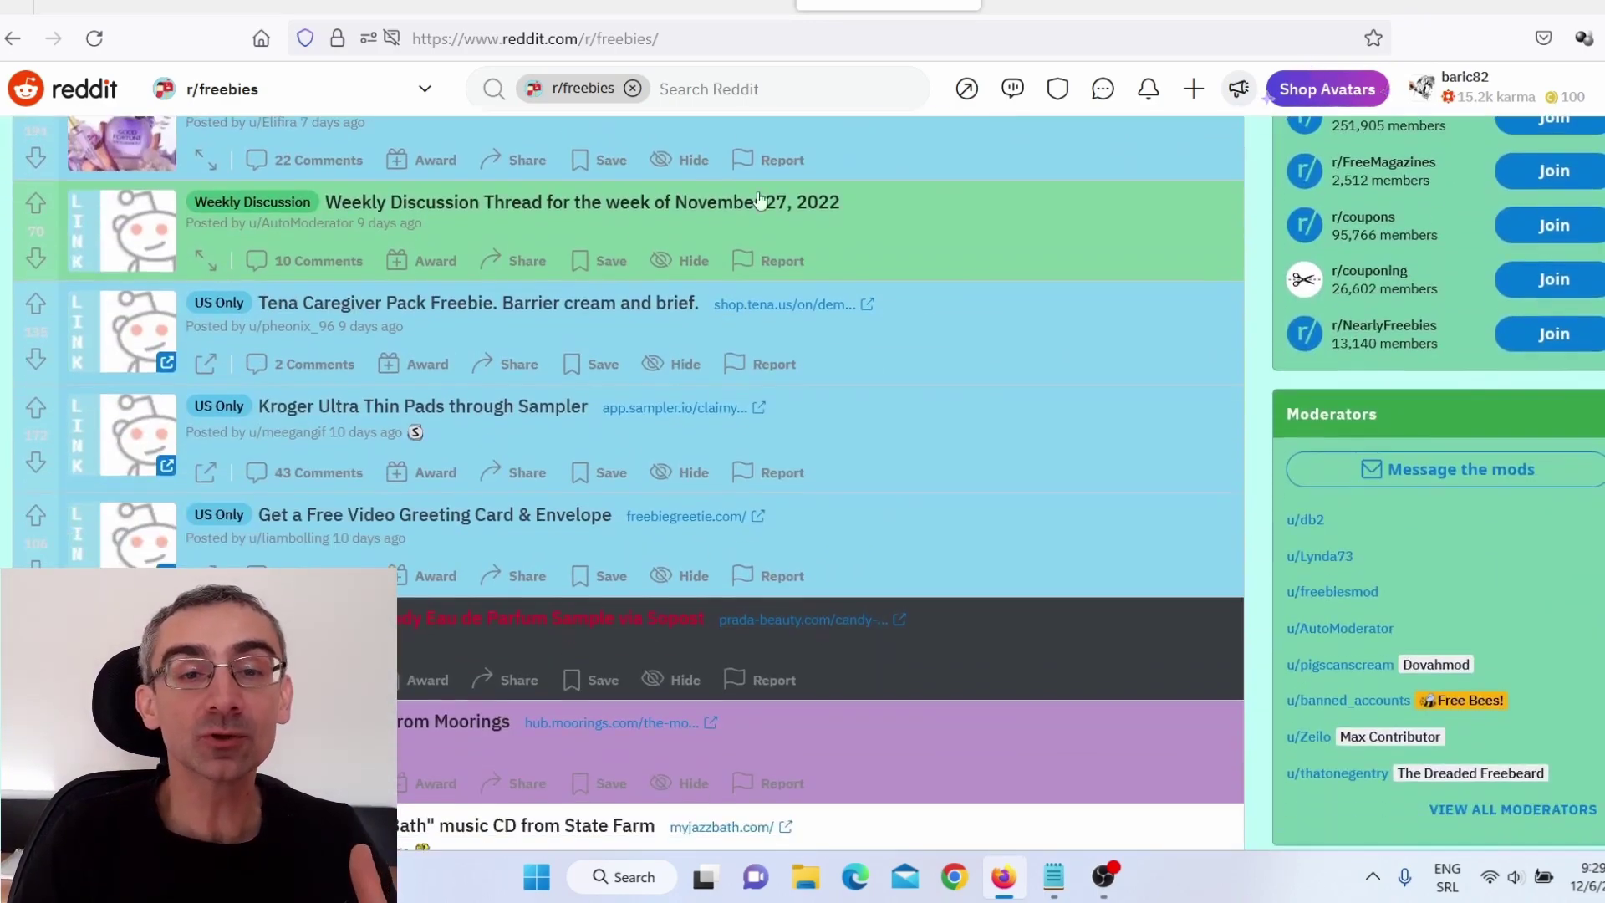
Step: Check the gift-card squeeze page, then bring up Facebook groups for free gift cards
left_click(753, 7)
left_click(822, 5)
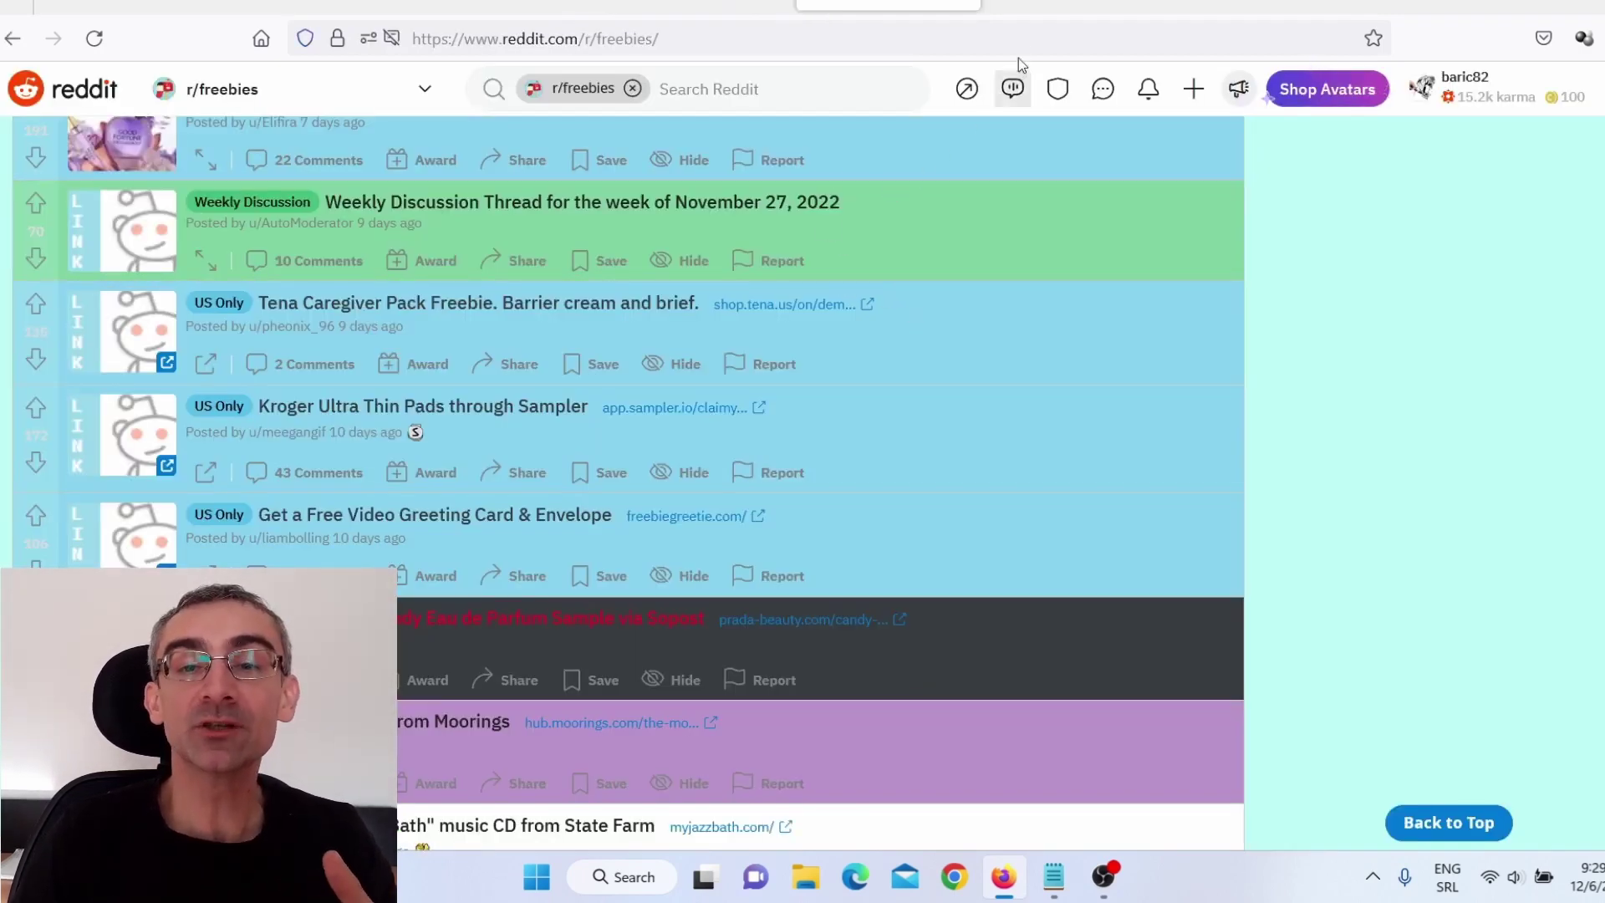
left_click(1047, 5)
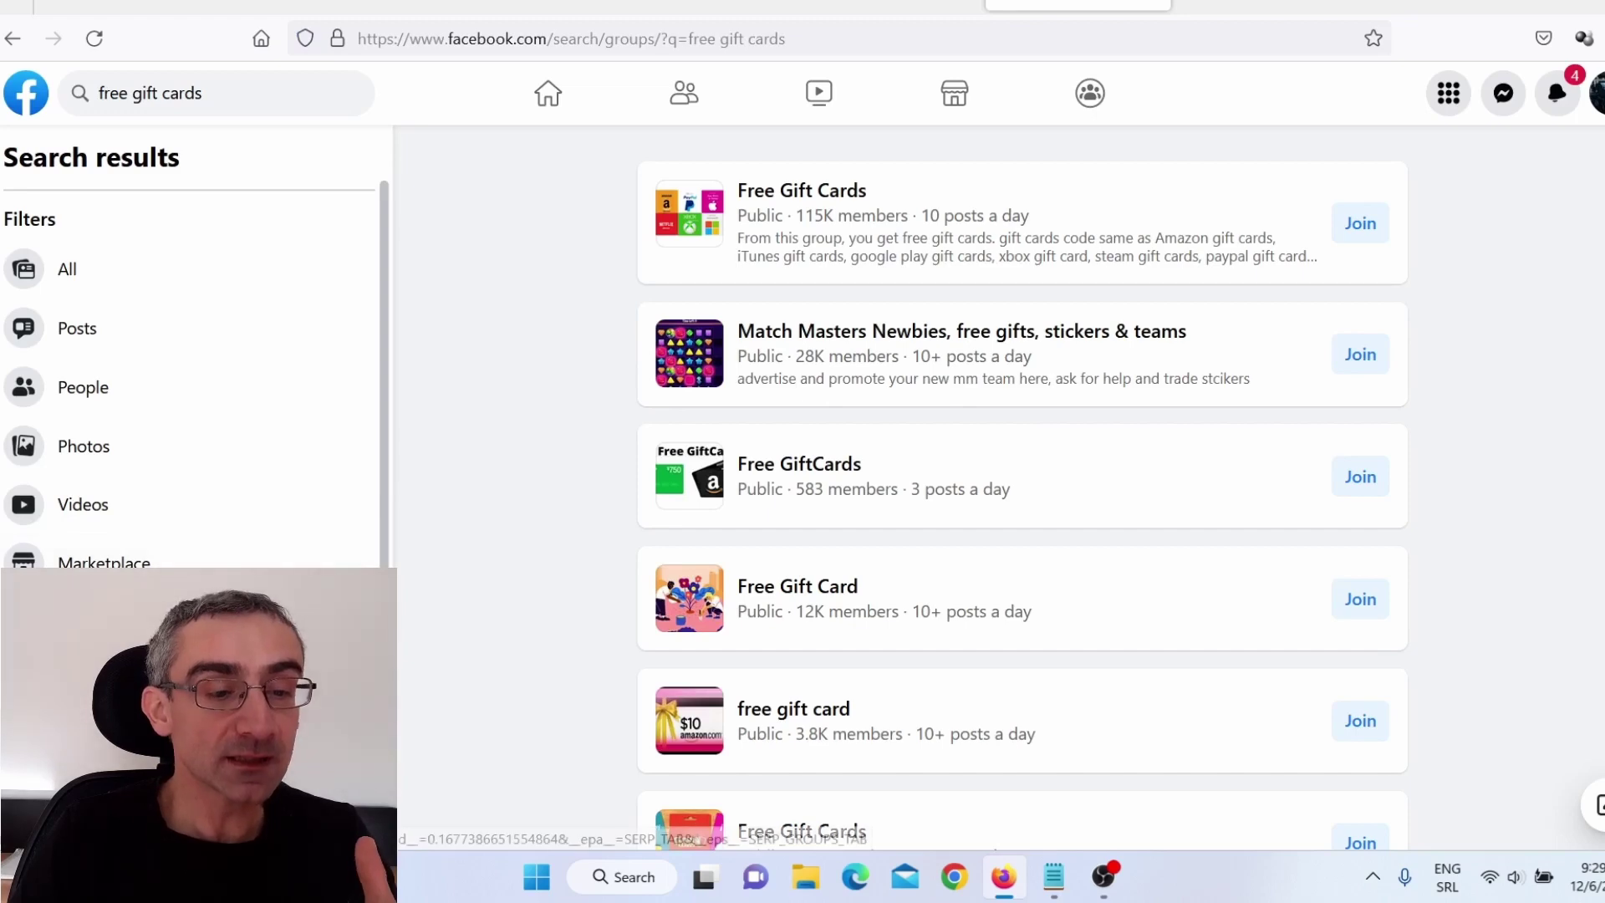
Step: Reload and scroll the Facebook free gift cards groups, check the squeeze page, then open Quora's results
left_click(318, 640)
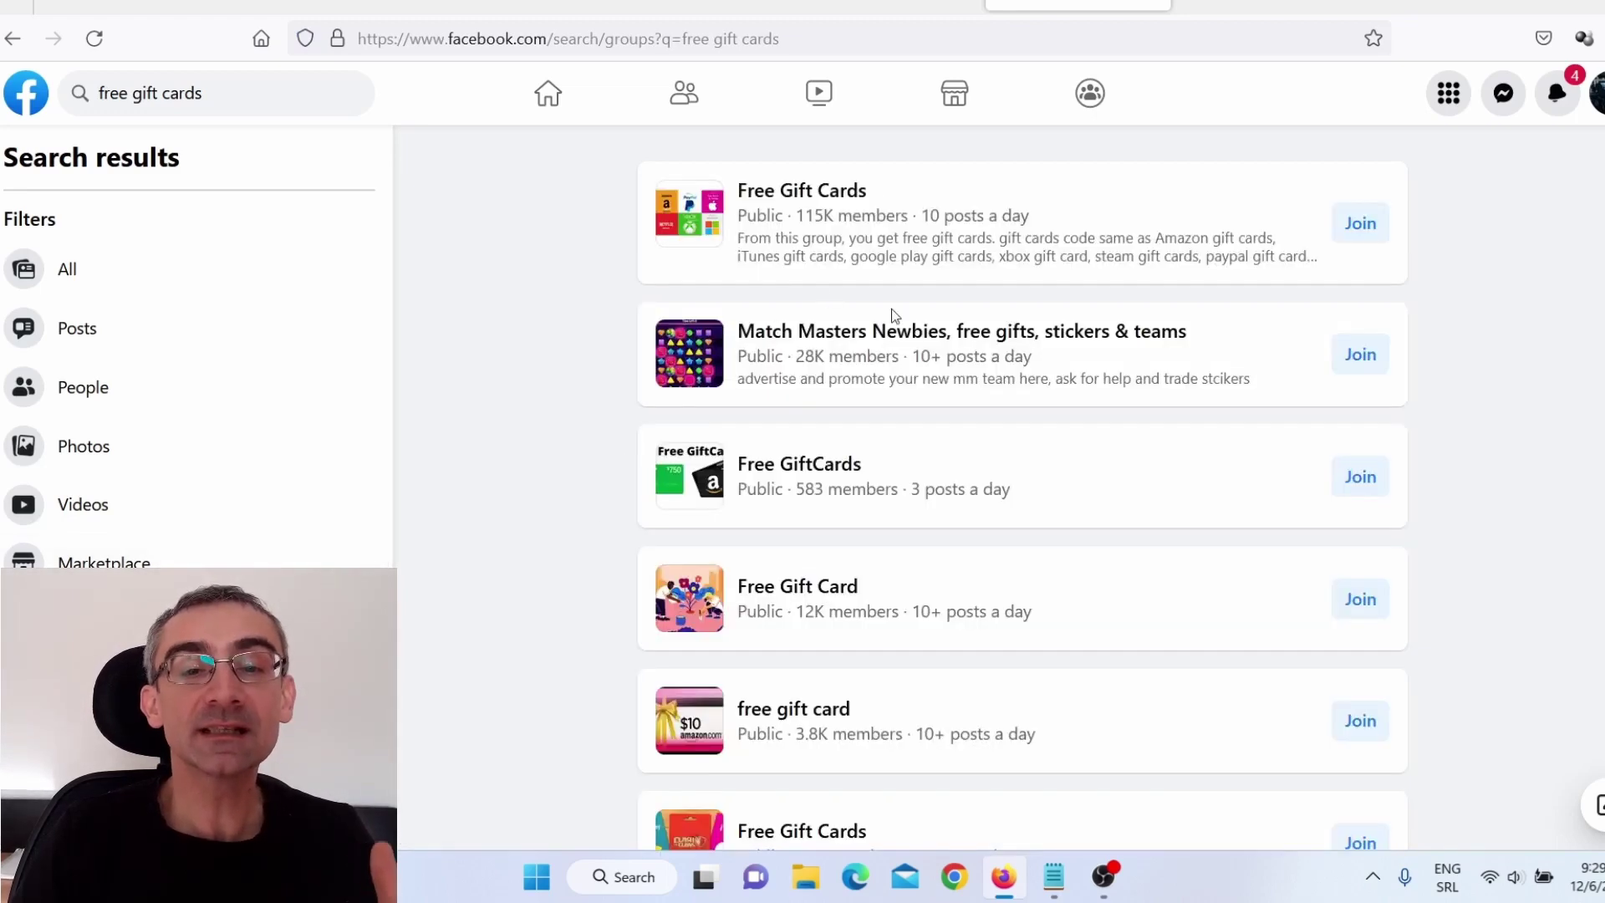
scroll(1002, 475, "down", 9)
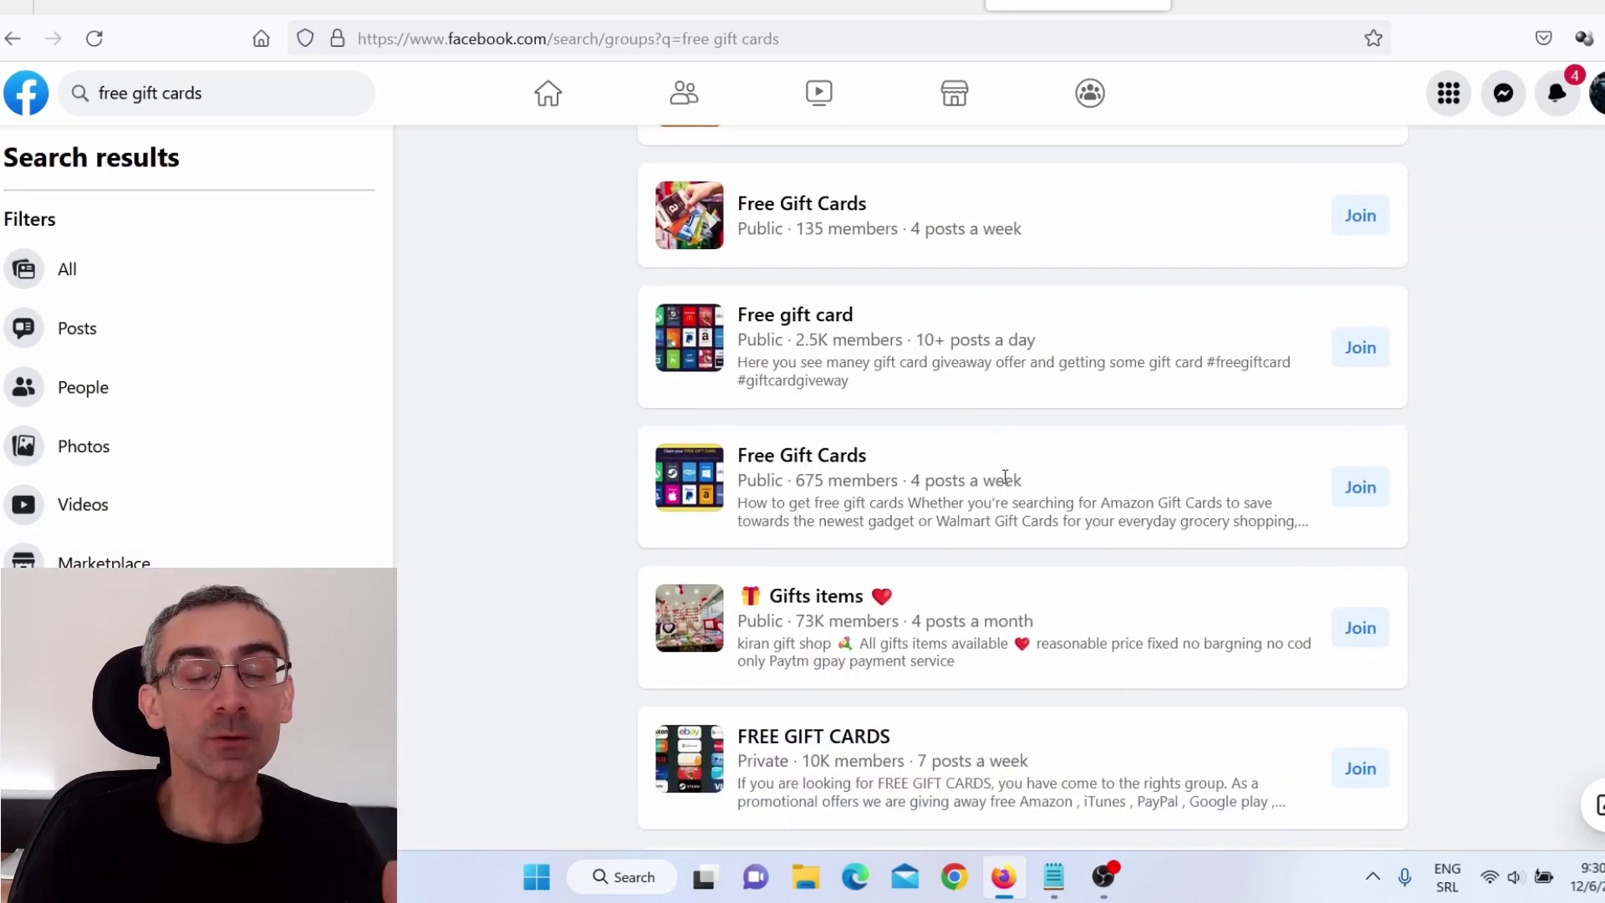
scroll(972, 483, "down", 10)
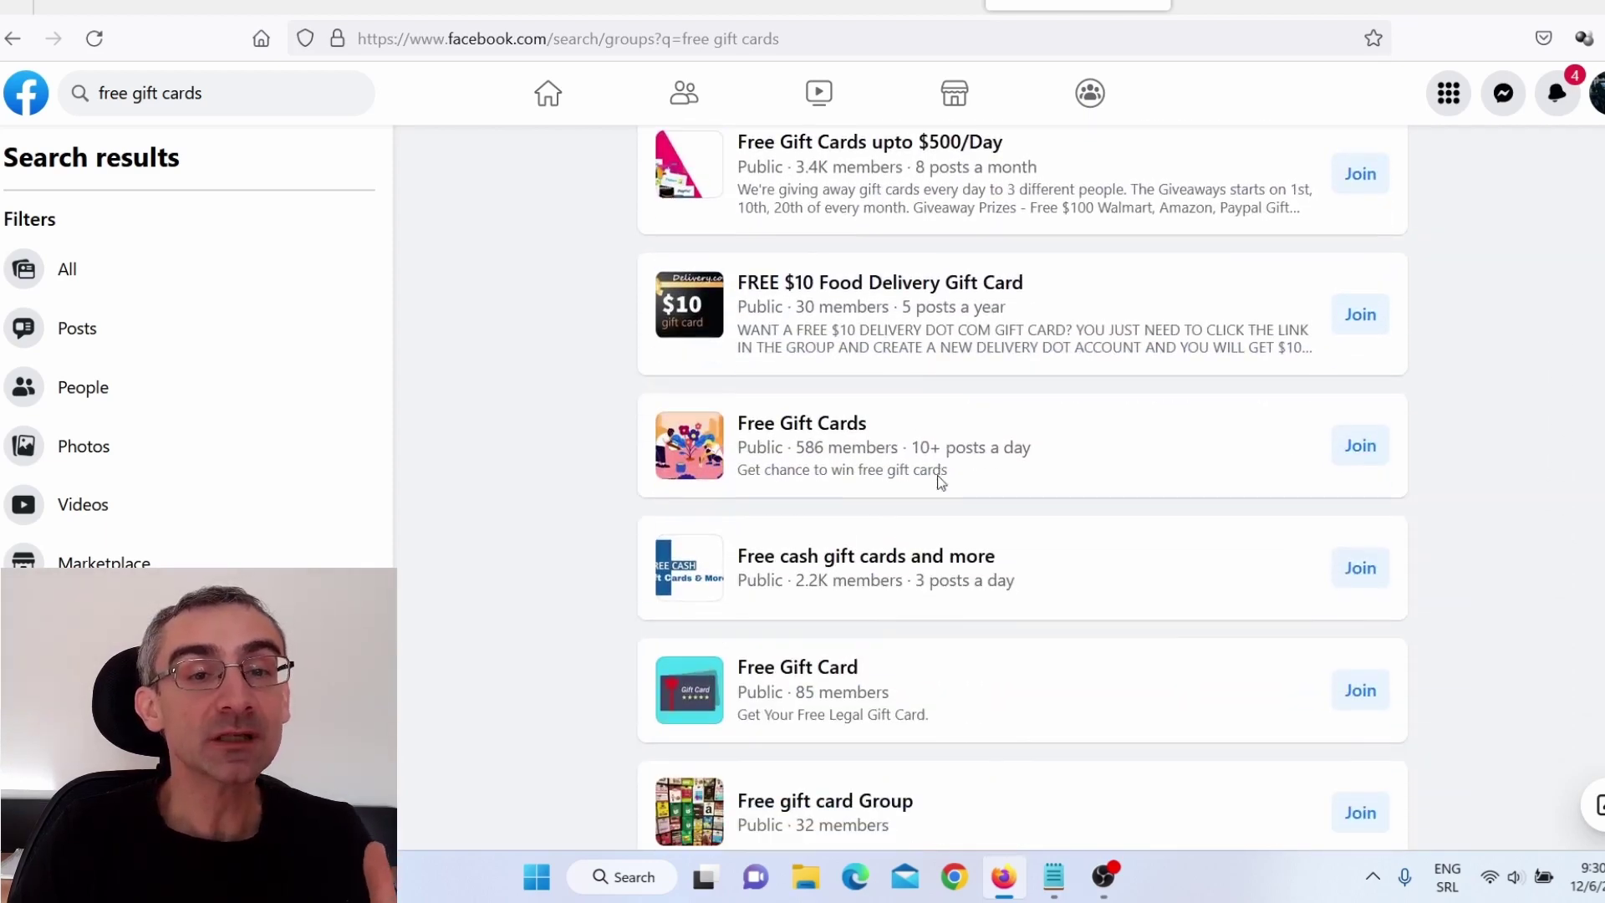
left_click(699, 5)
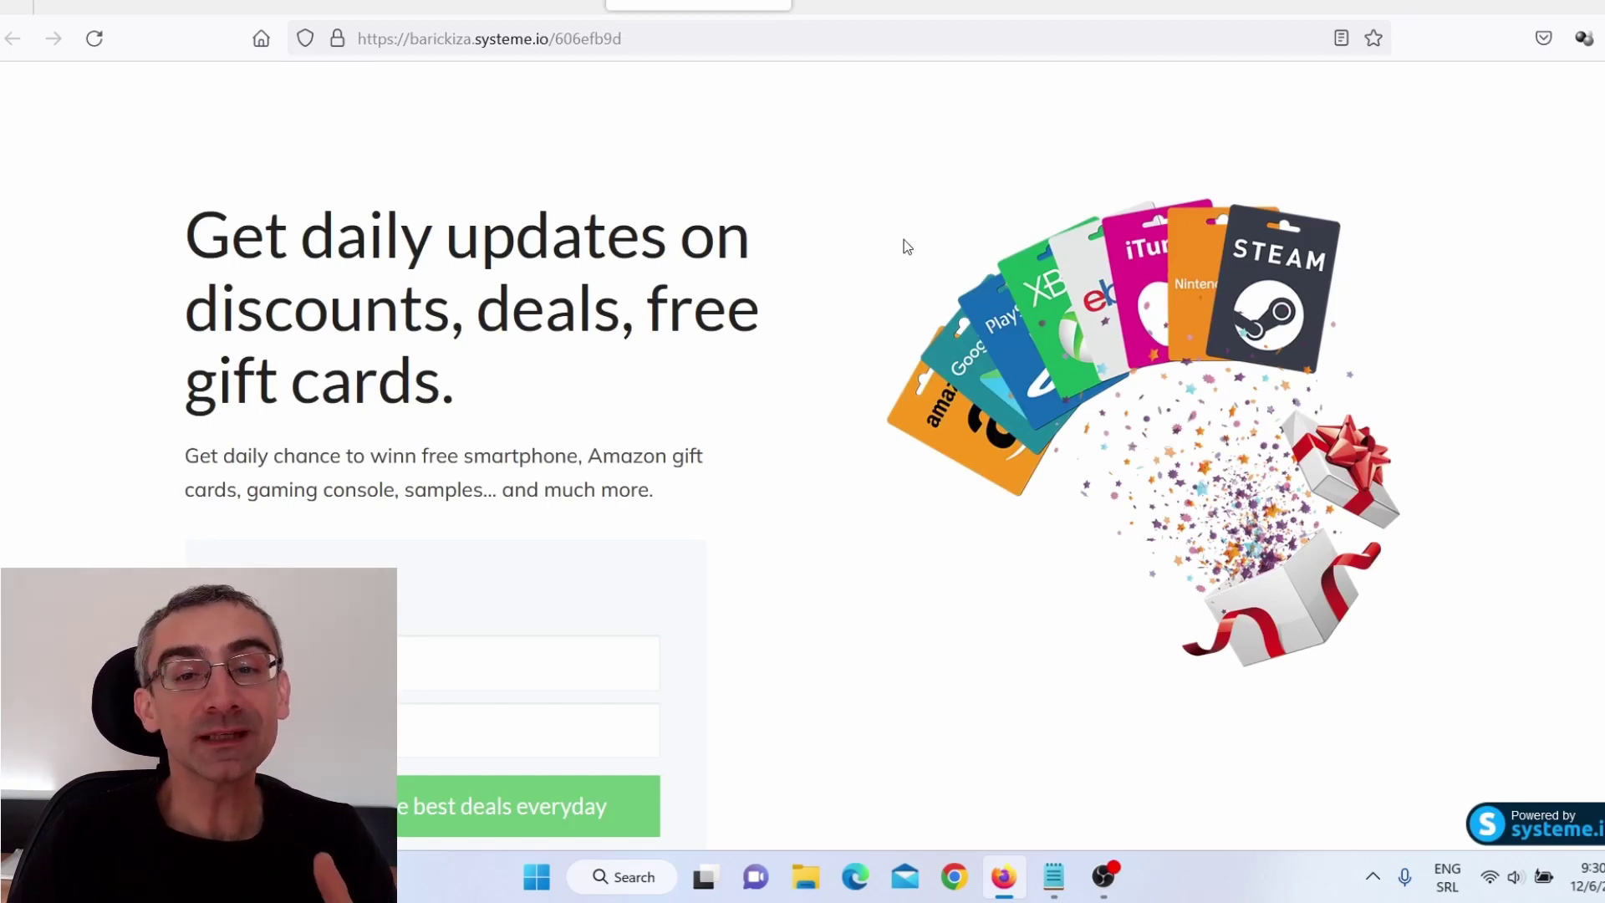
left_click(1239, 5)
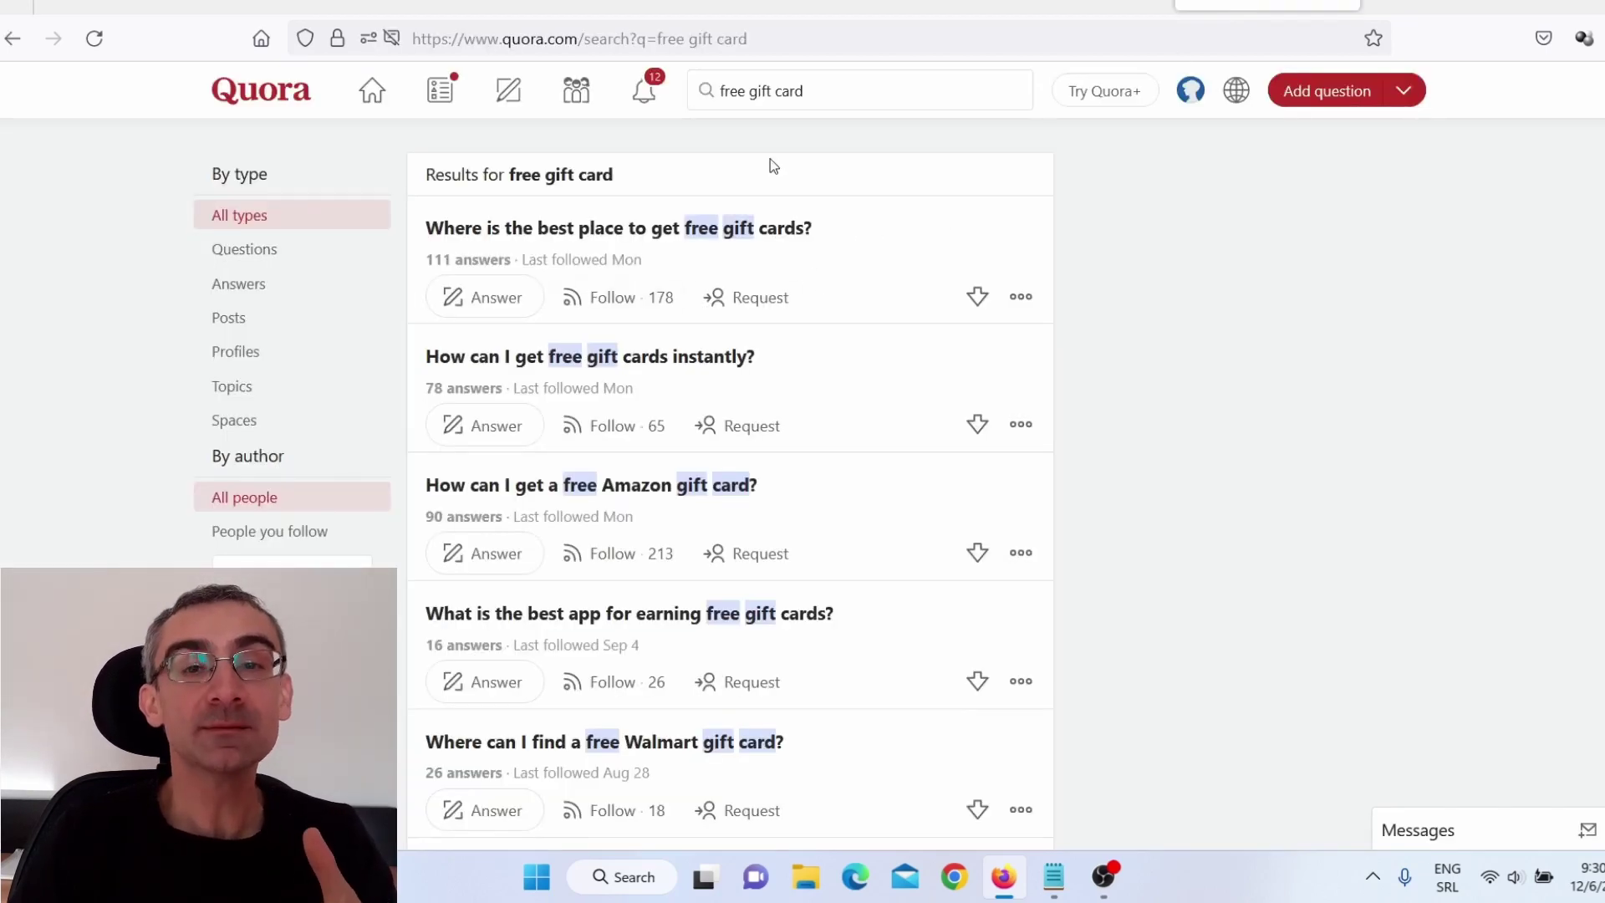
Step: Filter Quora's free gift card search results to show Questions only
left_click(824, 93)
left_click_drag(824, 93, 710, 91)
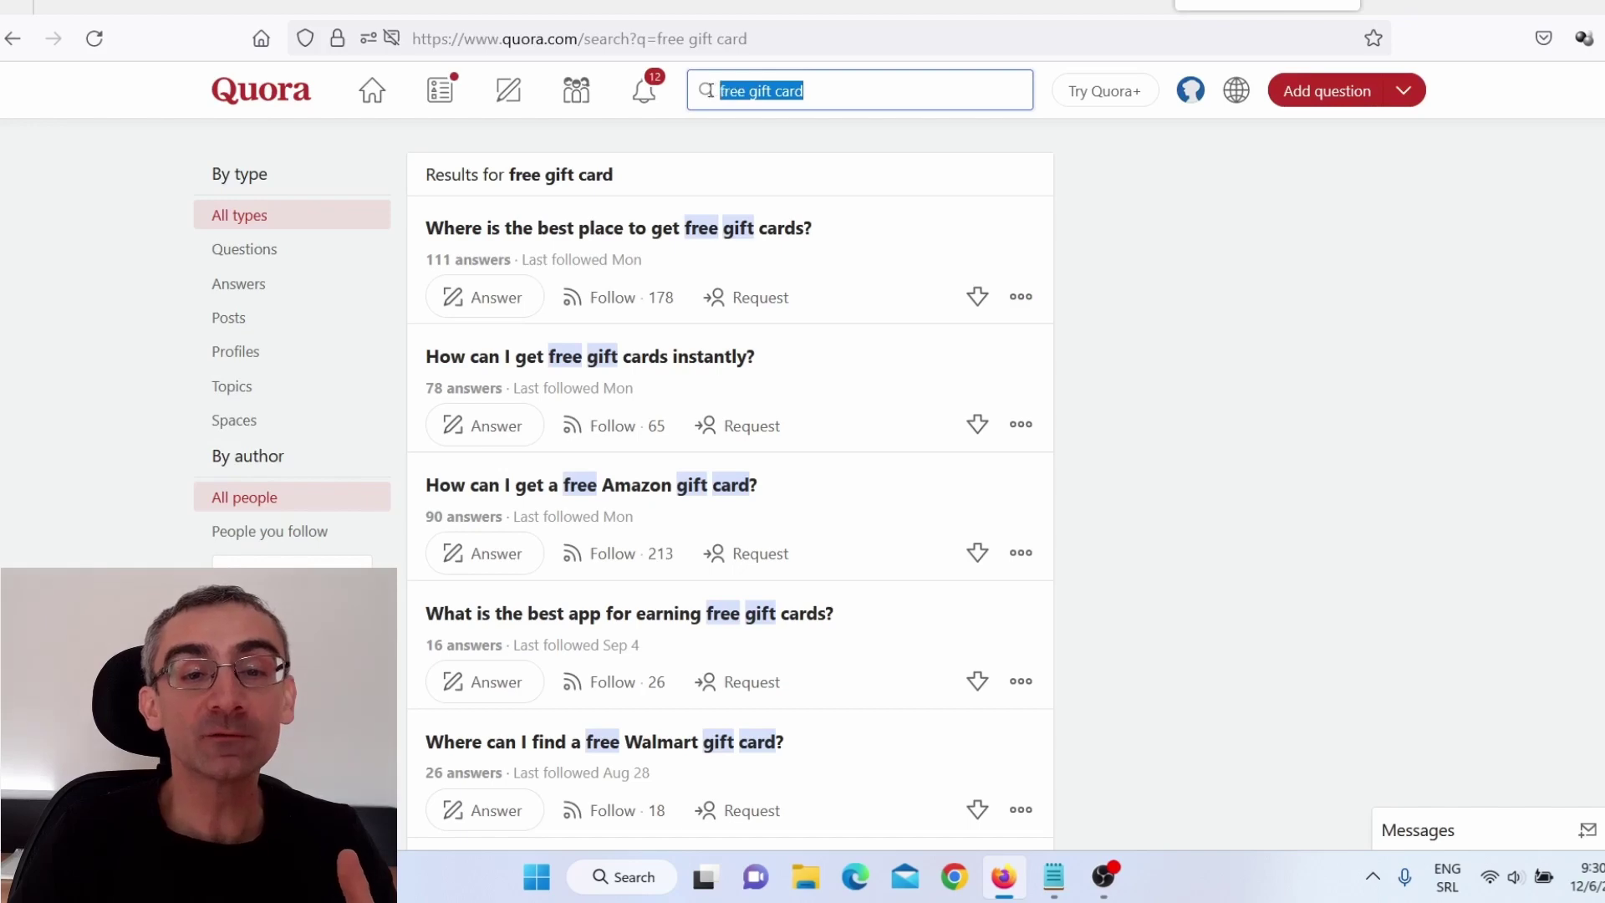
left_click(36, 300)
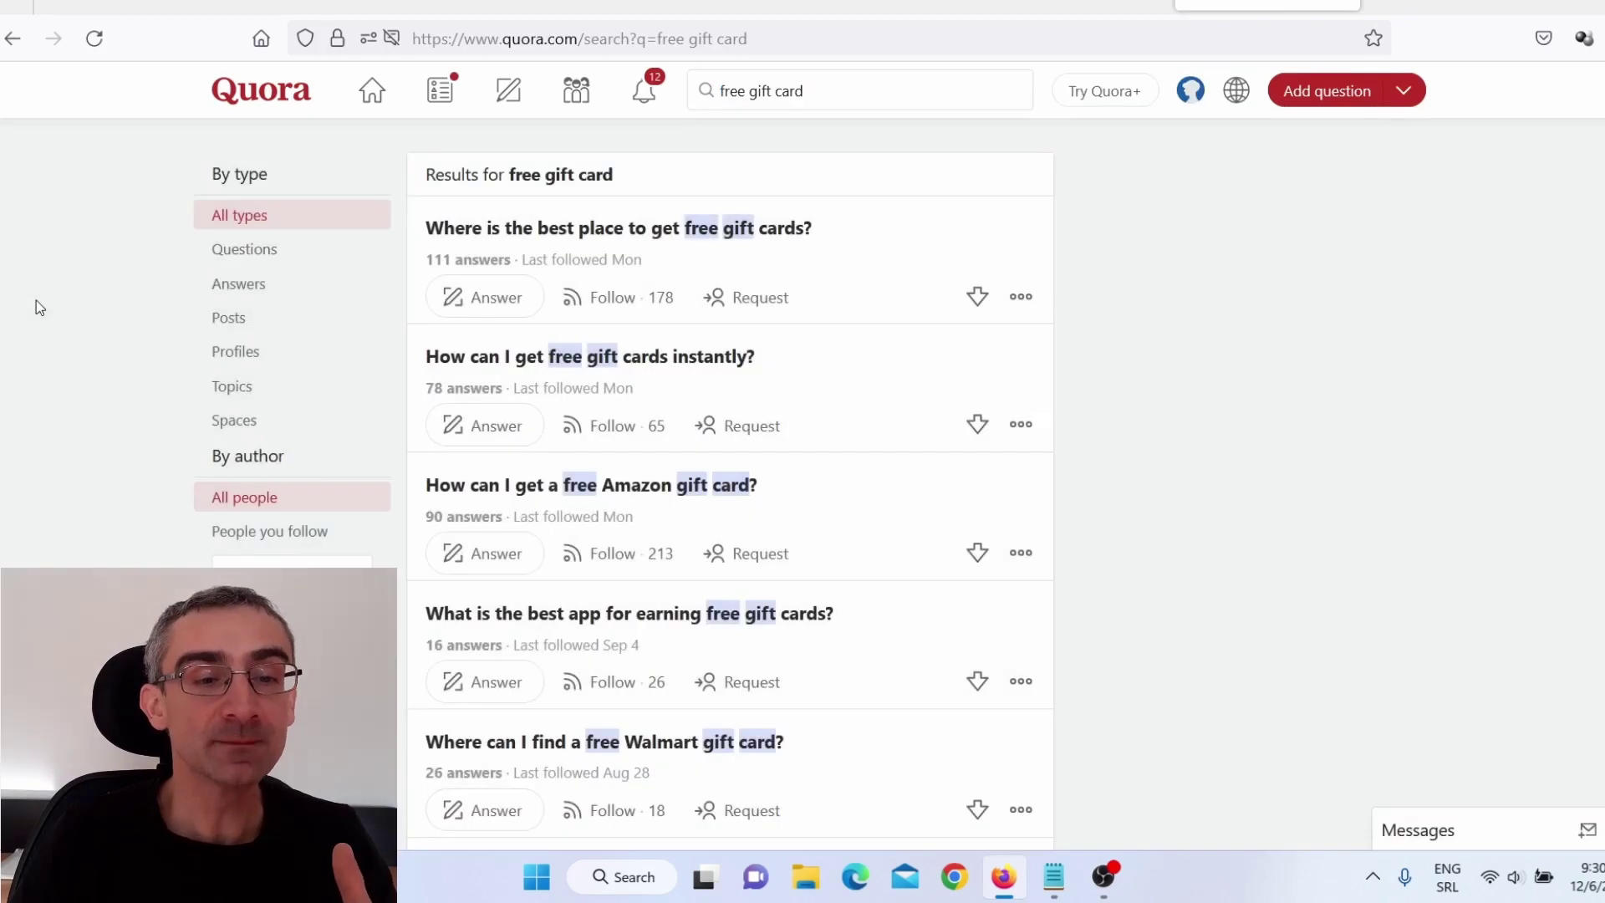
left_click(222, 256)
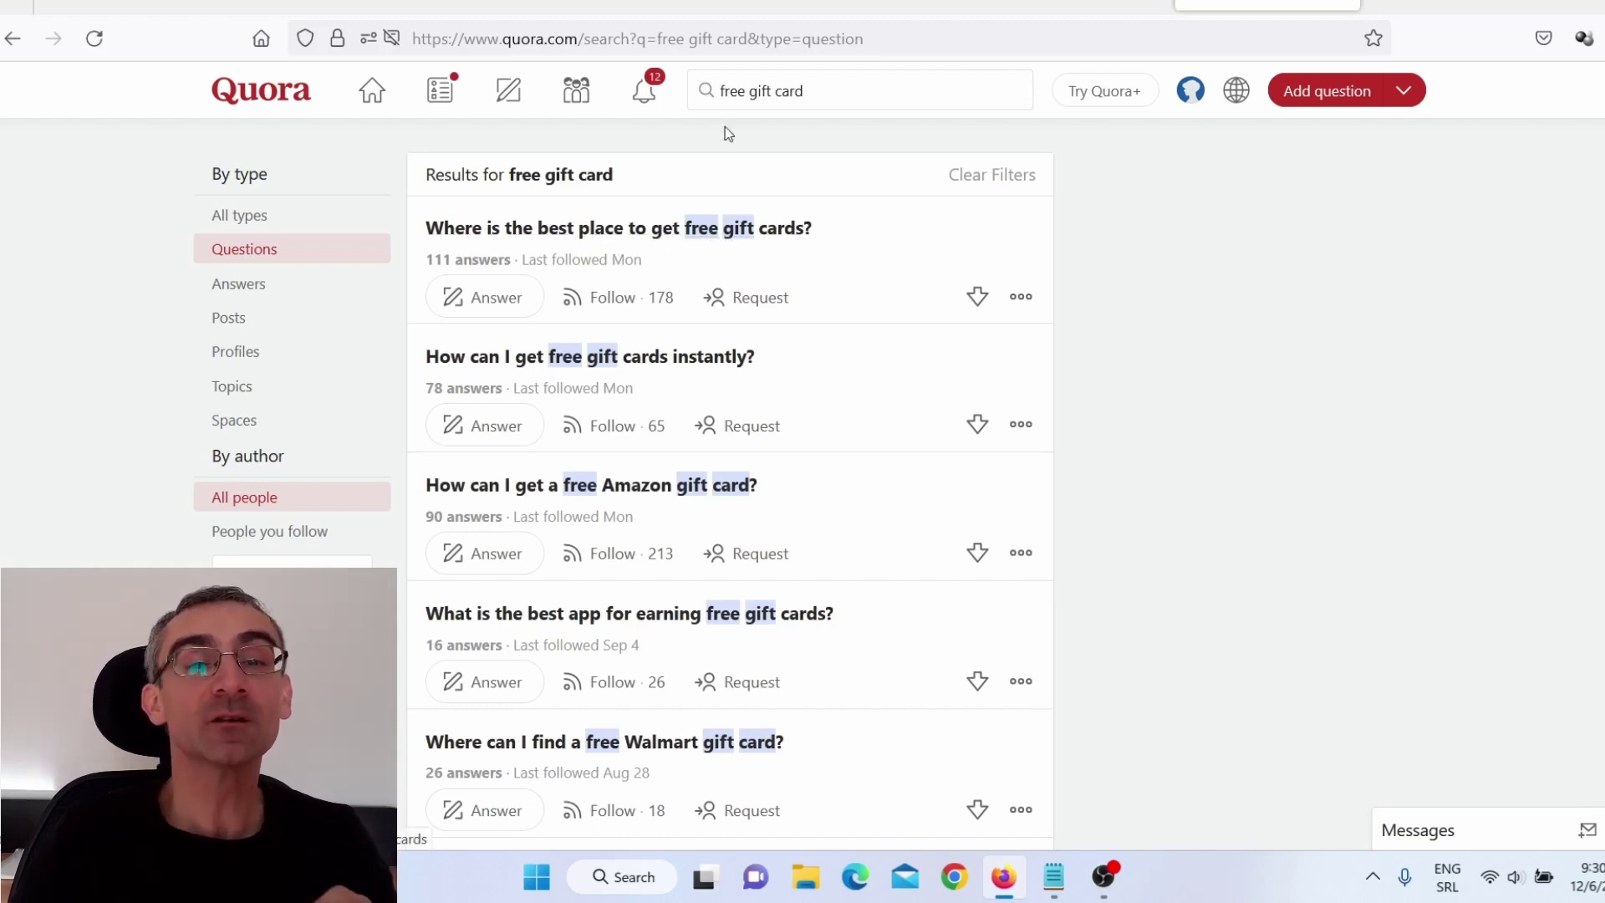
Step: Scroll the Quora question results, comparing them against the gift-card squeeze page
left_click(699, 4)
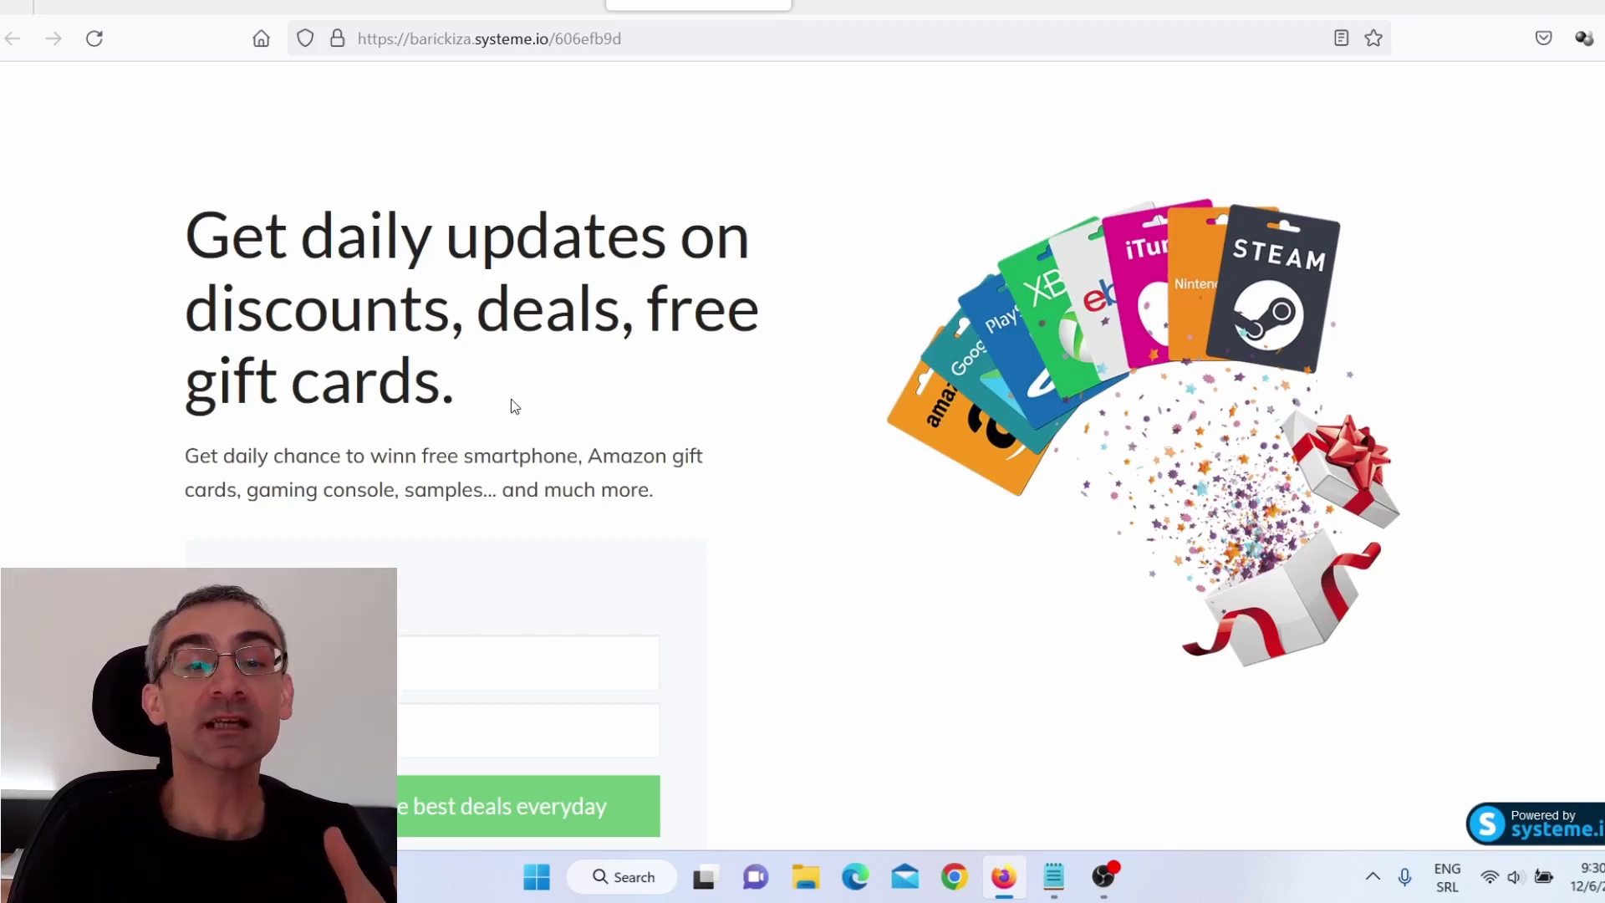
left_click(1268, 5)
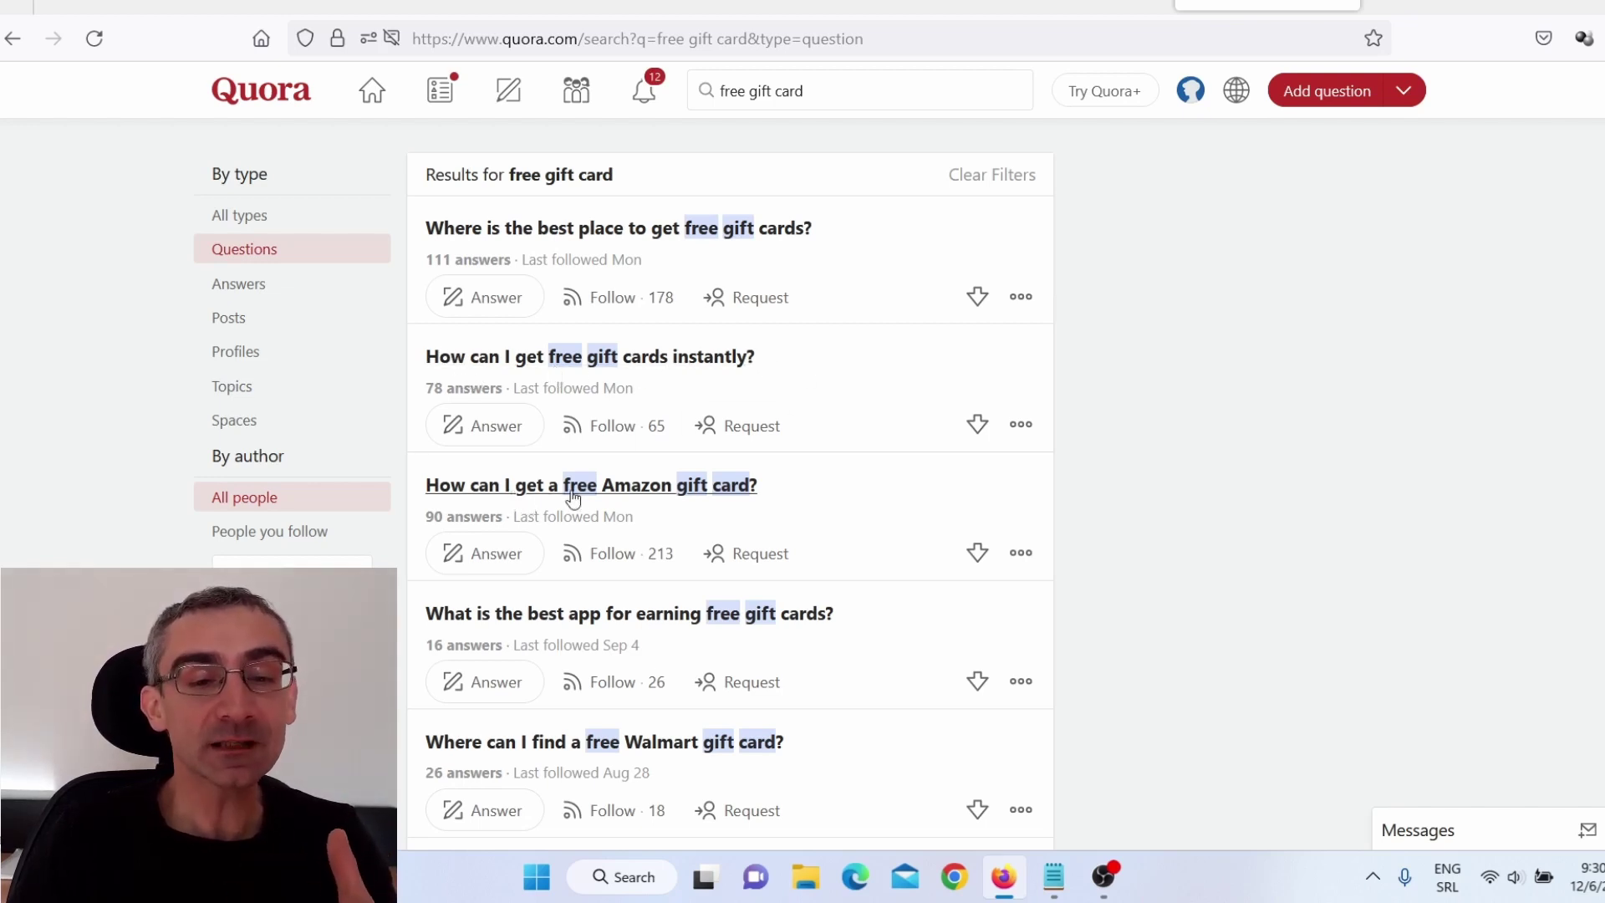
scroll(805, 549, "down", 7)
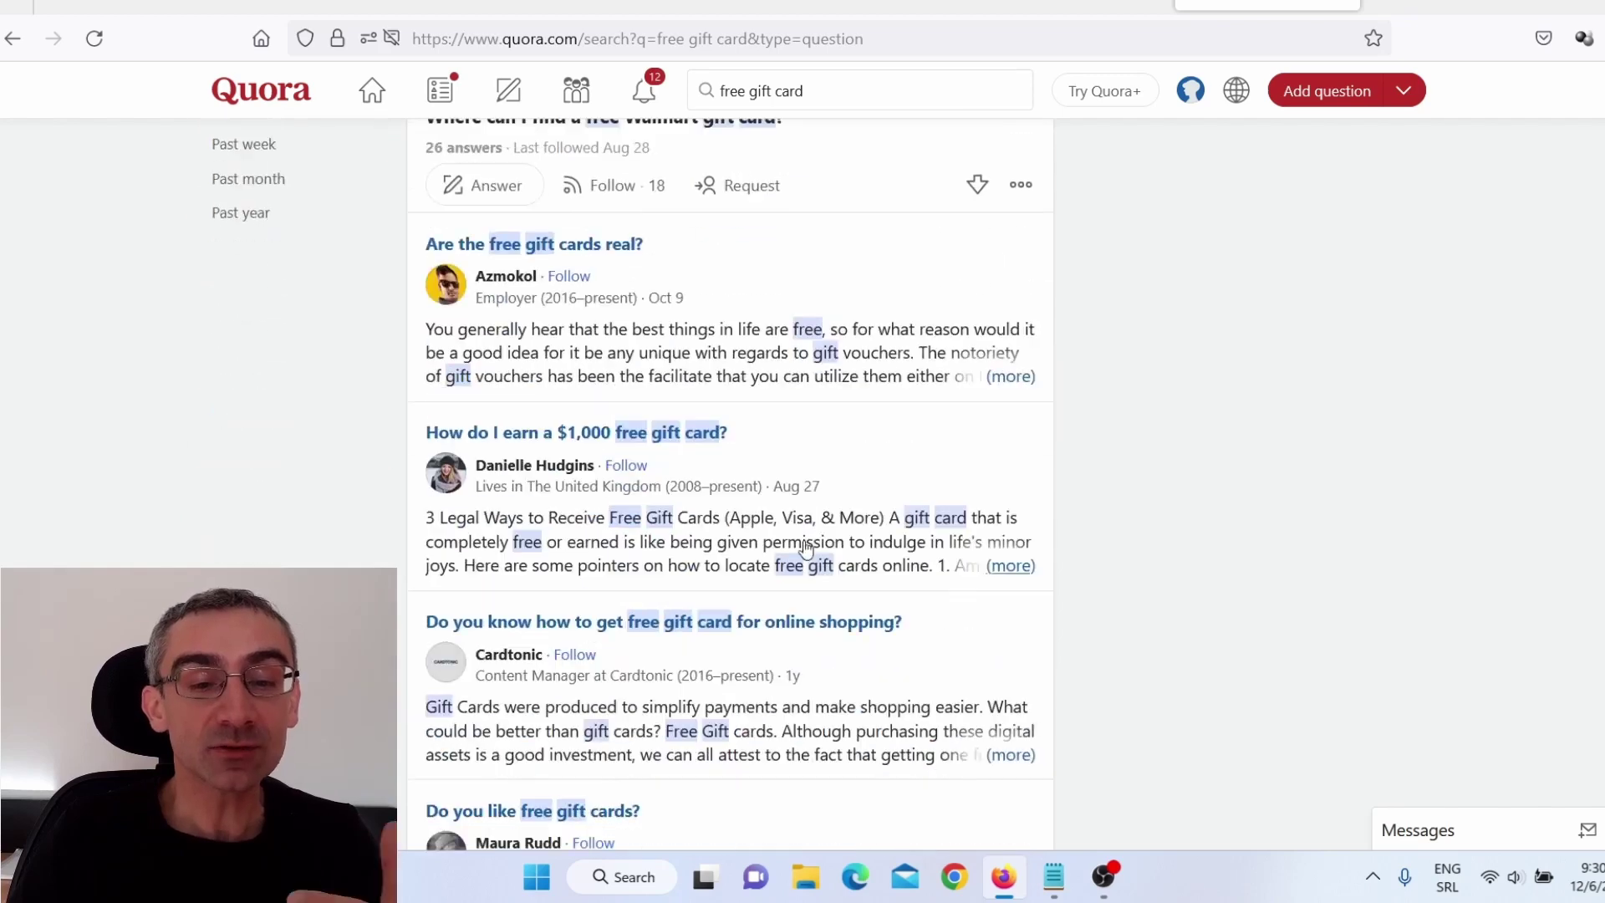
scroll(805, 549, "down", 4)
scroll(832, 542, "down", 3)
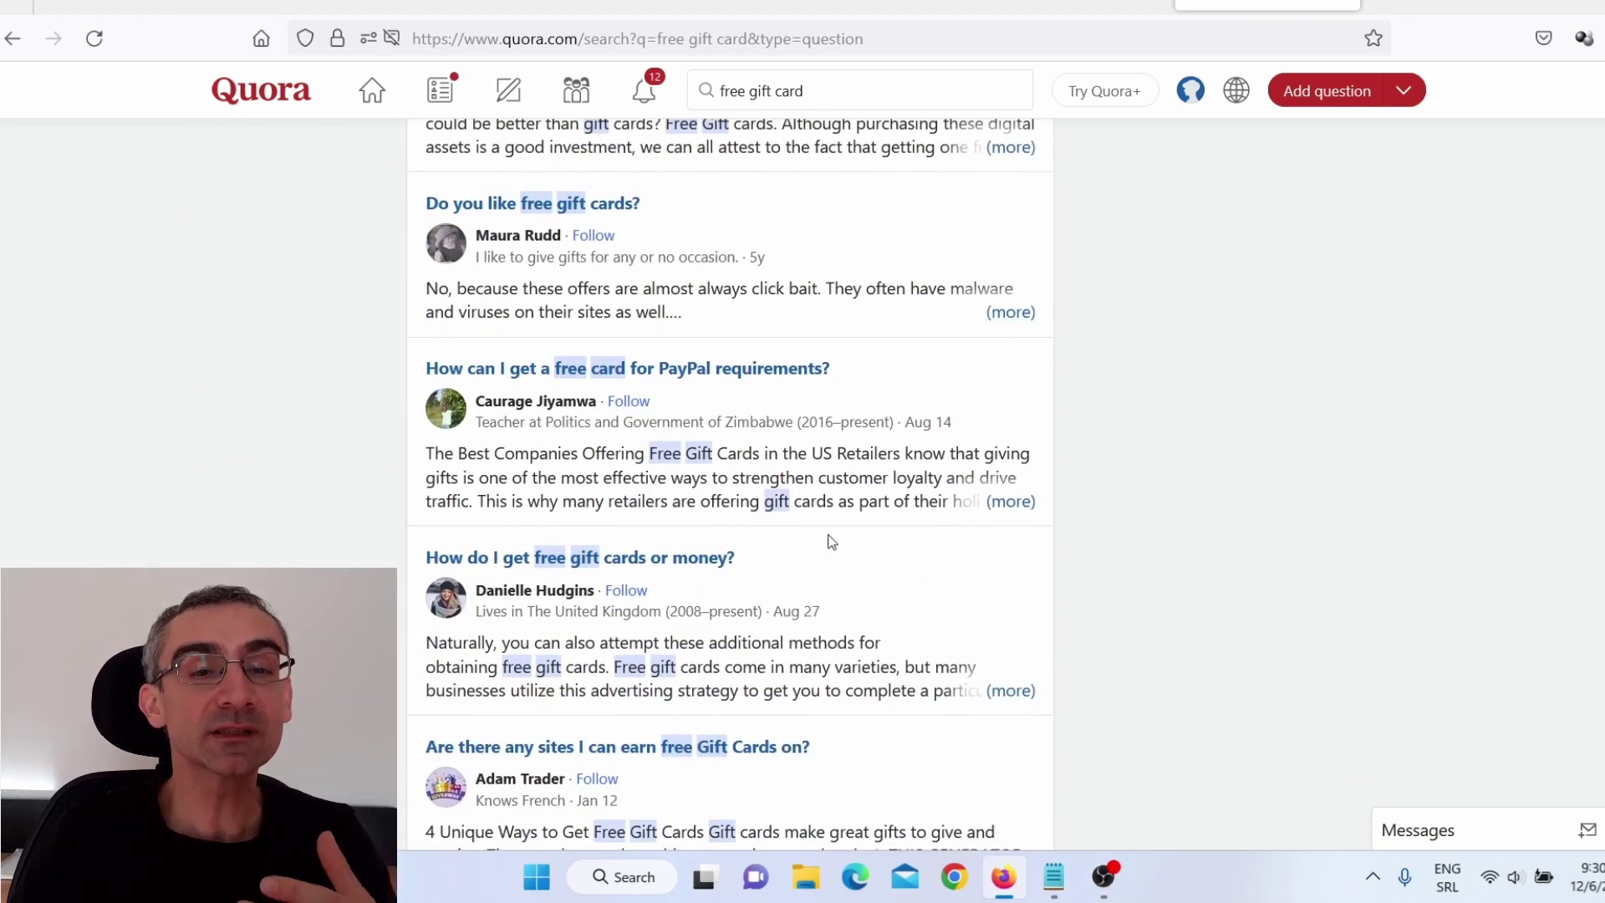
scroll(832, 542, "up", 14)
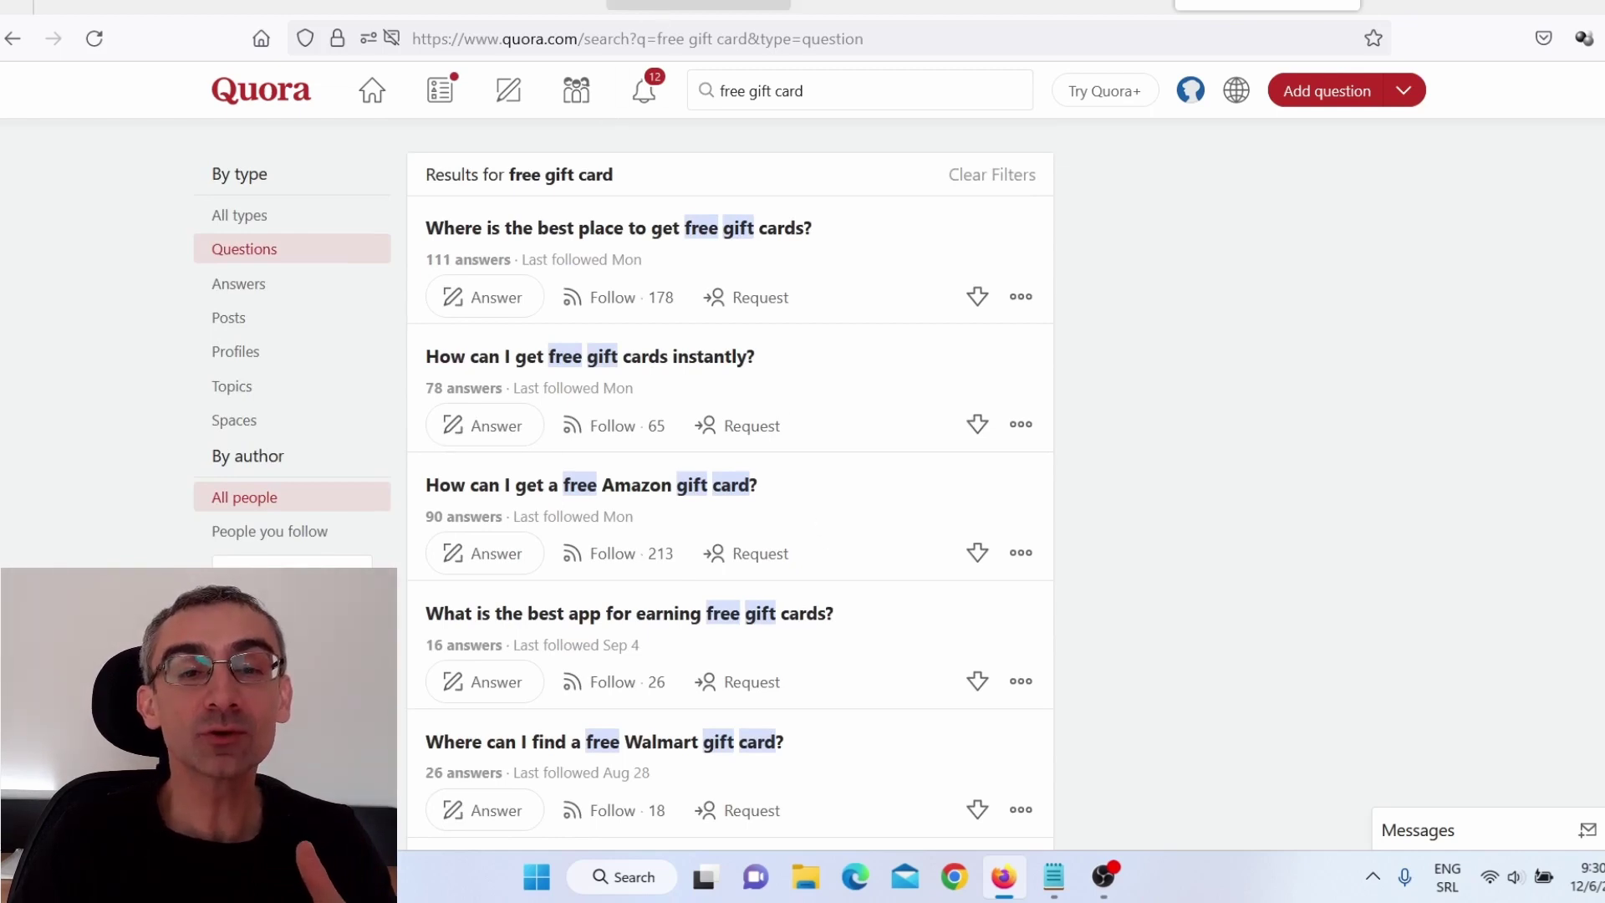
left_click(655, 8)
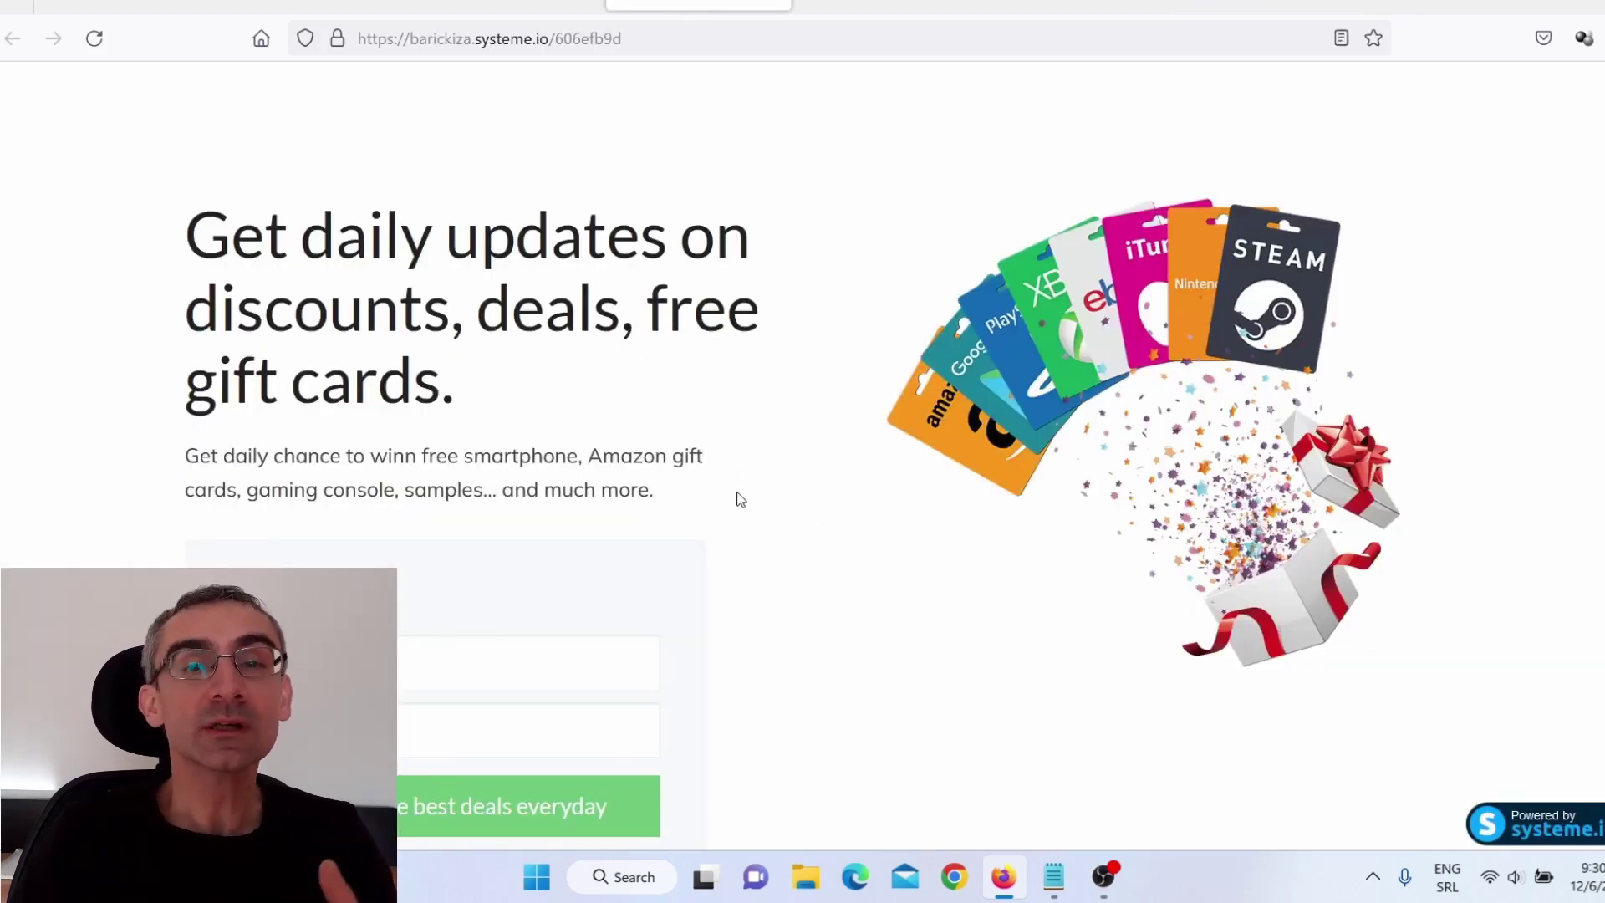